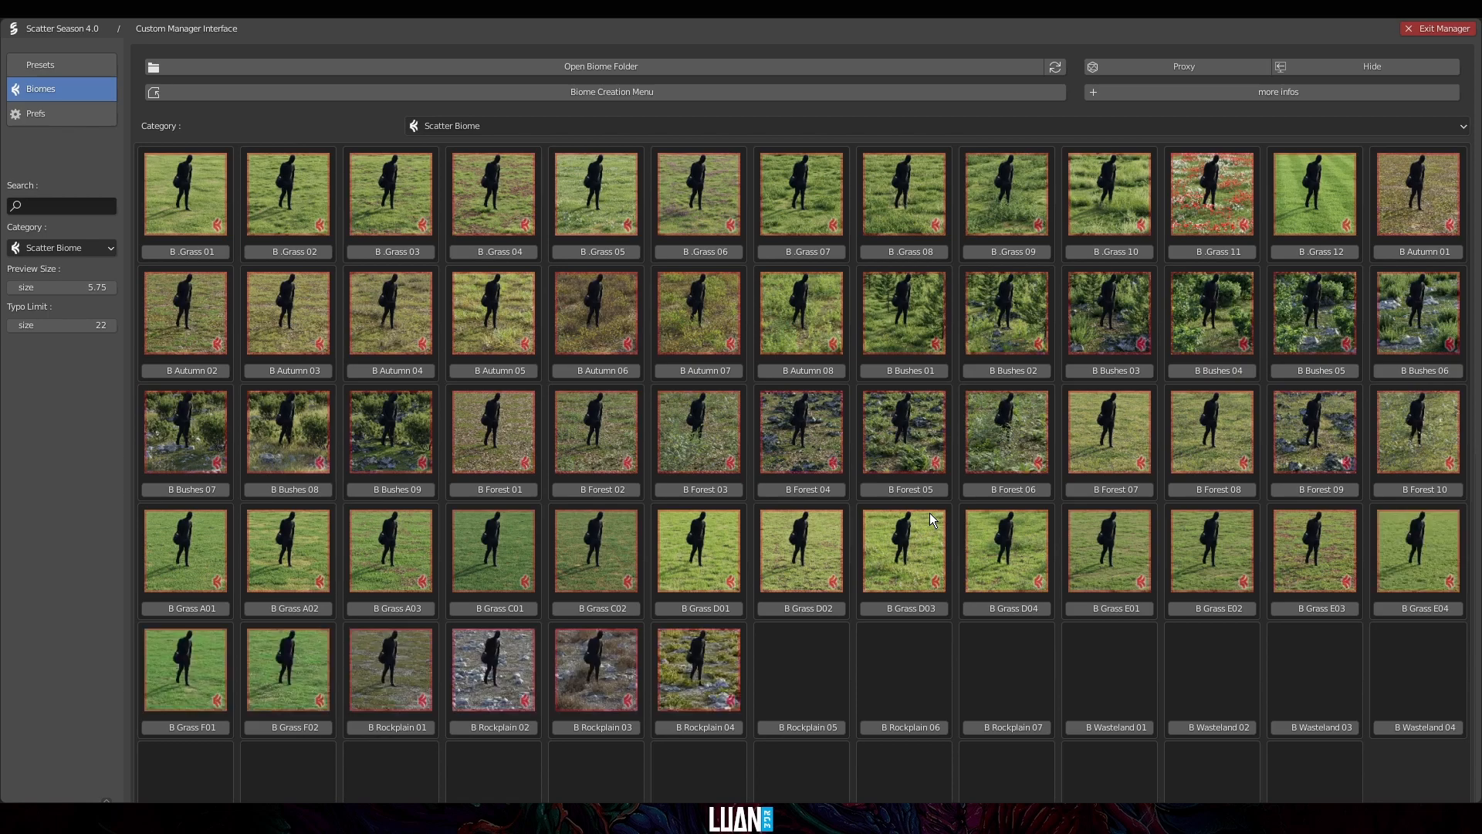
Step: Scatter the B .Grass 02 biome from the Biomes library onto the plane, close the manager and deselect everything
{"action": "scroll", "coordinate": [930, 513], "scroll_direction": "down", "scroll_amount": 2}
{"action": "scroll", "coordinate": [929, 513], "scroll_direction": "down", "scroll_amount": 1}
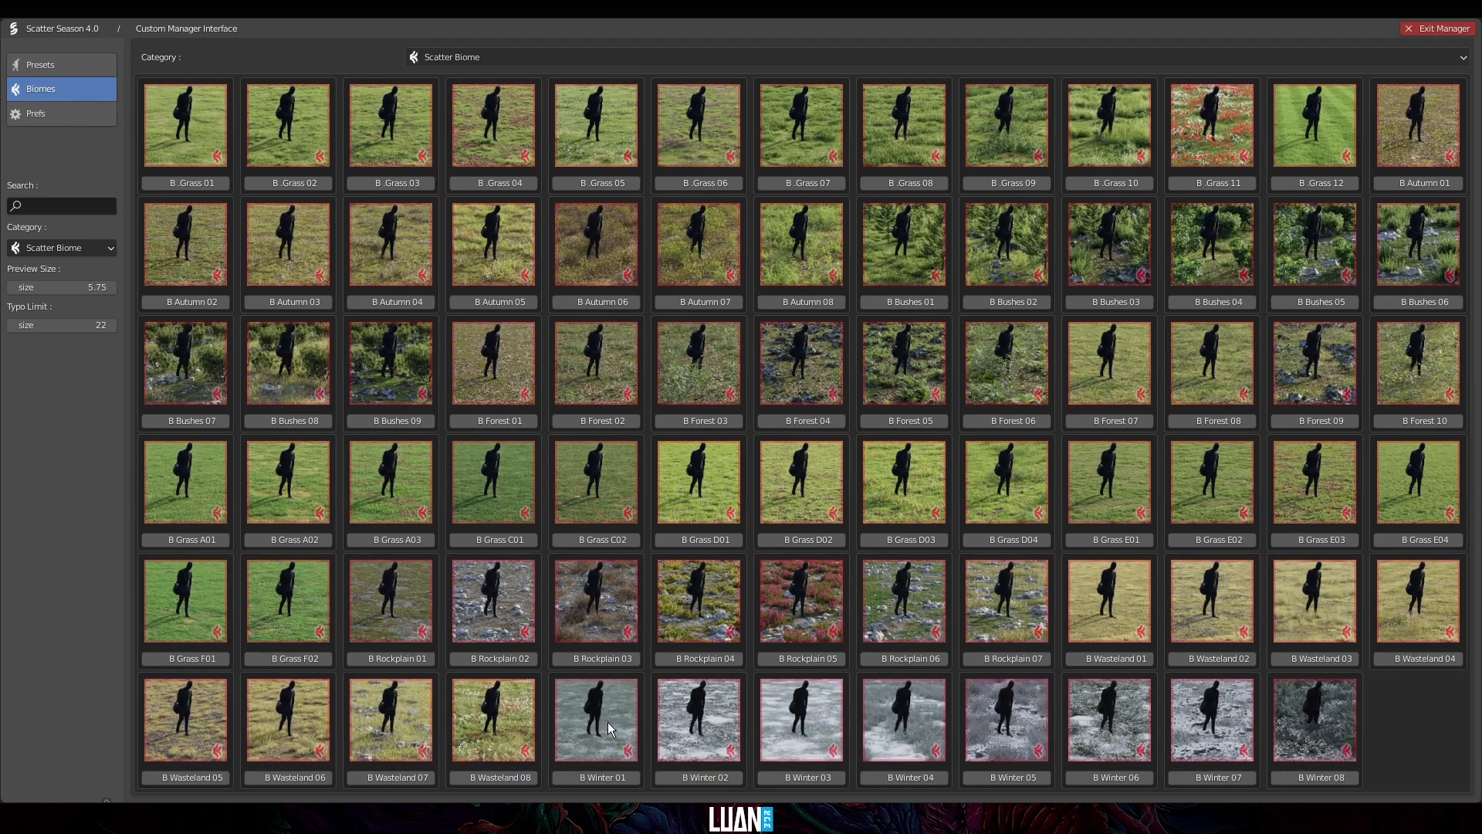
{"action": "scroll", "coordinate": [934, 629], "scroll_direction": "up", "scroll_amount": 2}
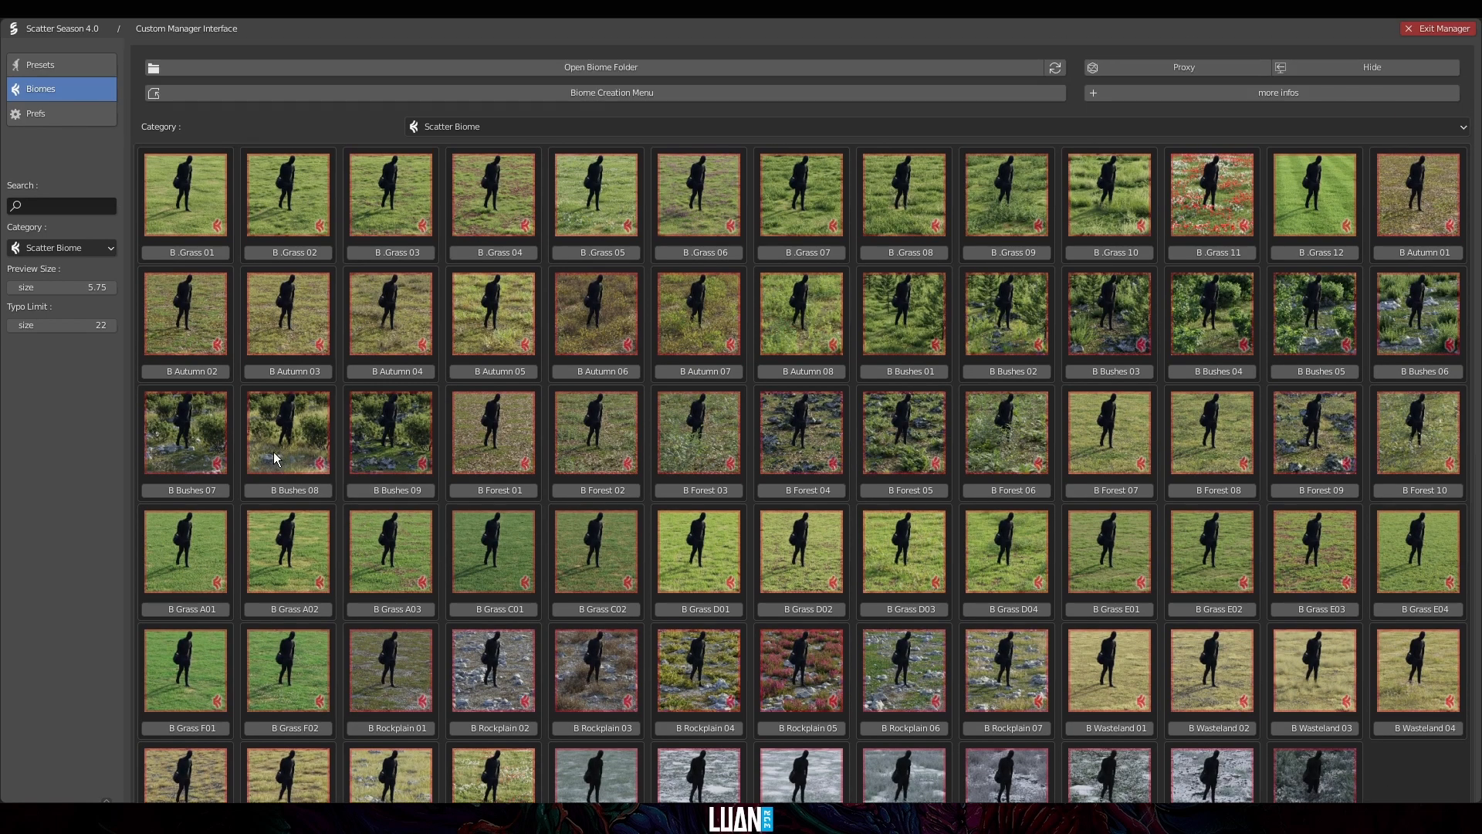
{"action": "left_click", "coordinate": [305, 254]}
{"action": "left_click", "coordinate": [1431, 10]}
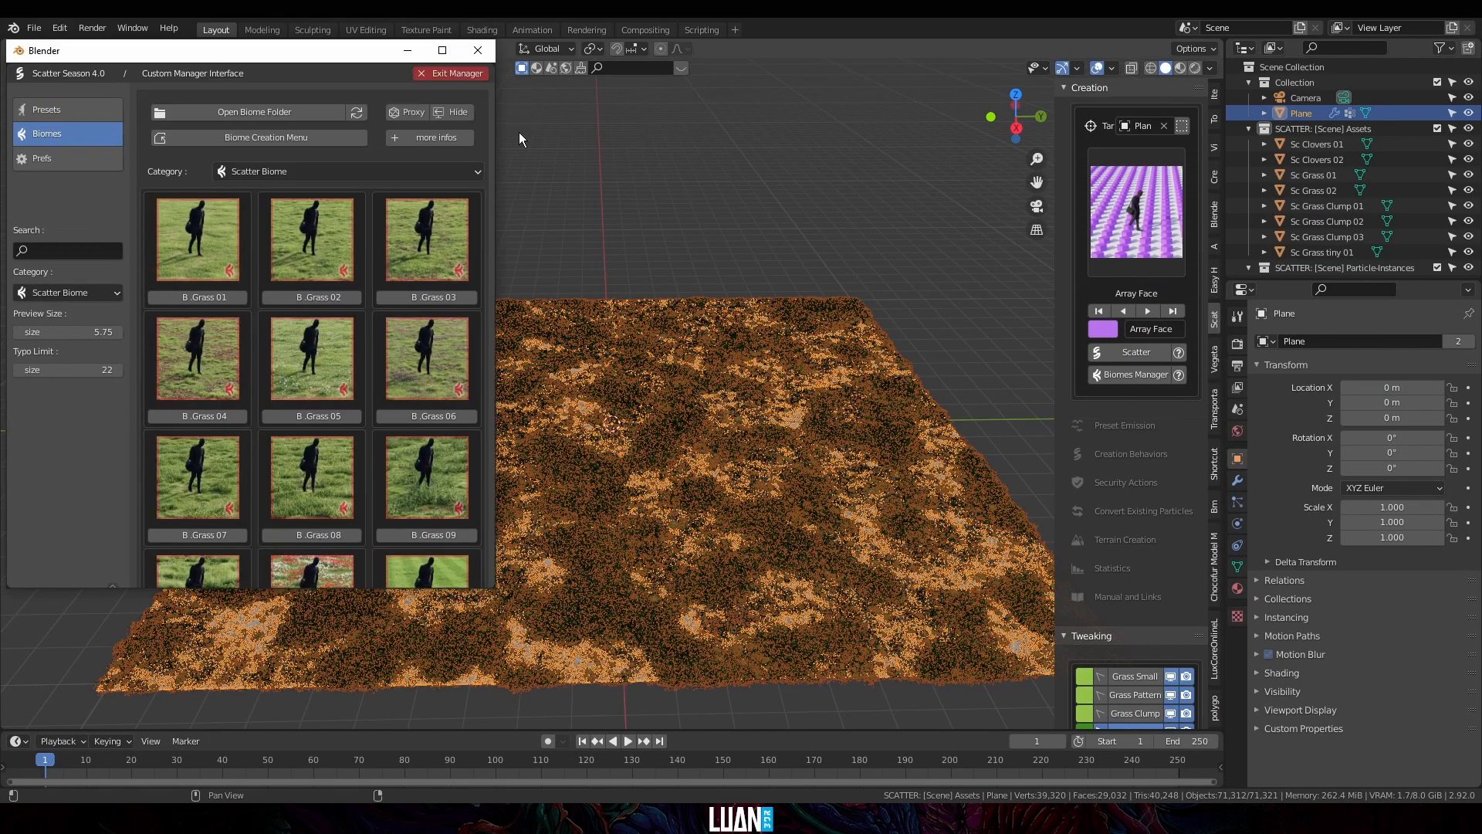
{"action": "left_click", "coordinate": [487, 56]}
{"action": "middle_click_drag", "start_coordinate": [687, 181], "coordinate": [787, 232]}
{"action": "left_click", "coordinate": [787, 231]}
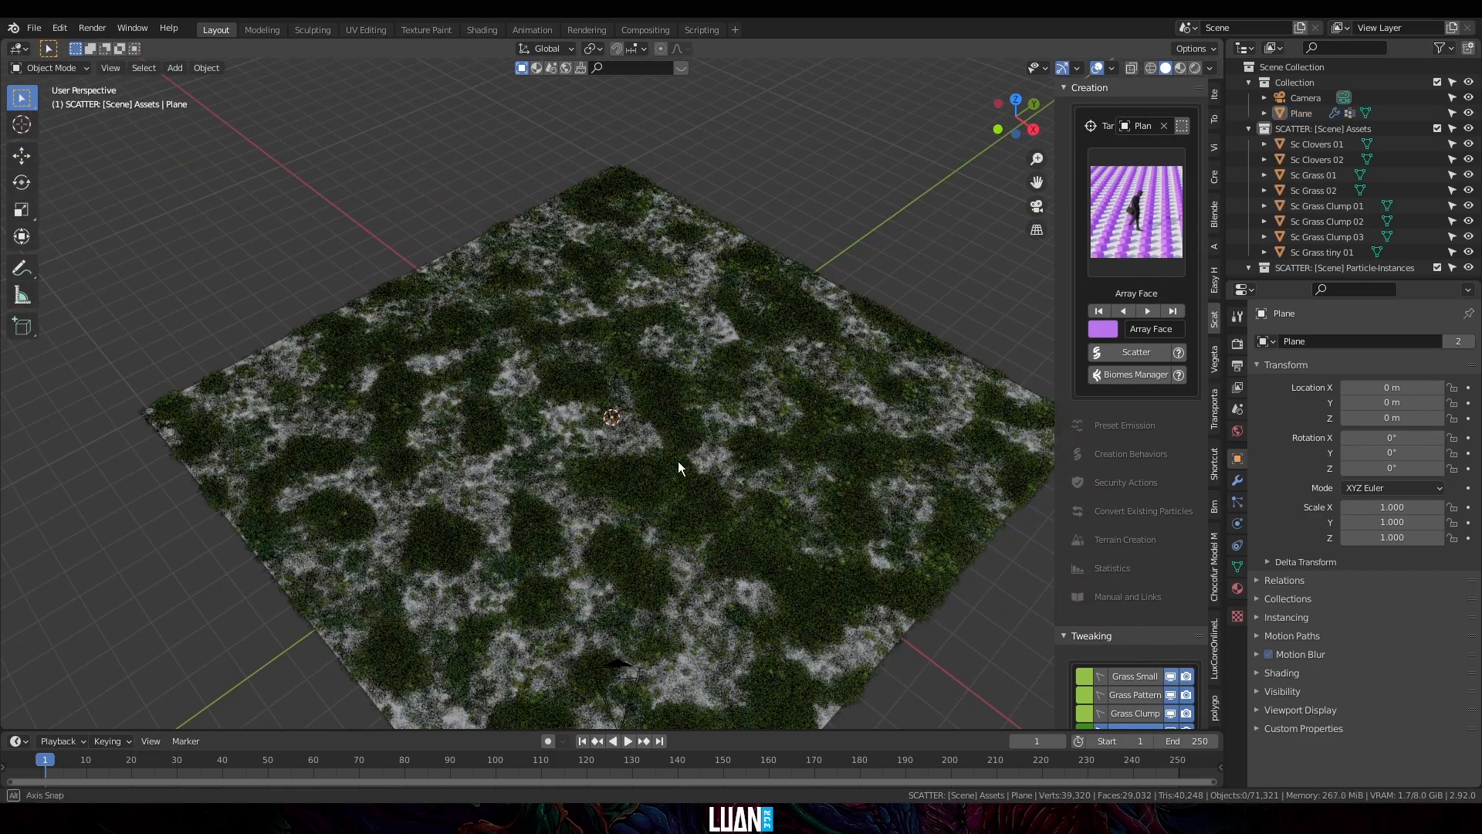
Step: Look through the camera in rendered shading and set a render region around the camera frame
{"action": "key", "text": "KP_0"}
{"action": "key", "text": "z"}
{"action": "left_click", "coordinate": [679, 359]}
{"action": "key", "text": "ctrl+b"}
{"action": "left_click_drag", "start_coordinate": [267, 604], "coordinate": [961, 181]}
Step: Turn off Scene World and Scene Lights for the rendered viewport
{"action": "left_click", "coordinate": [1191, 68]}
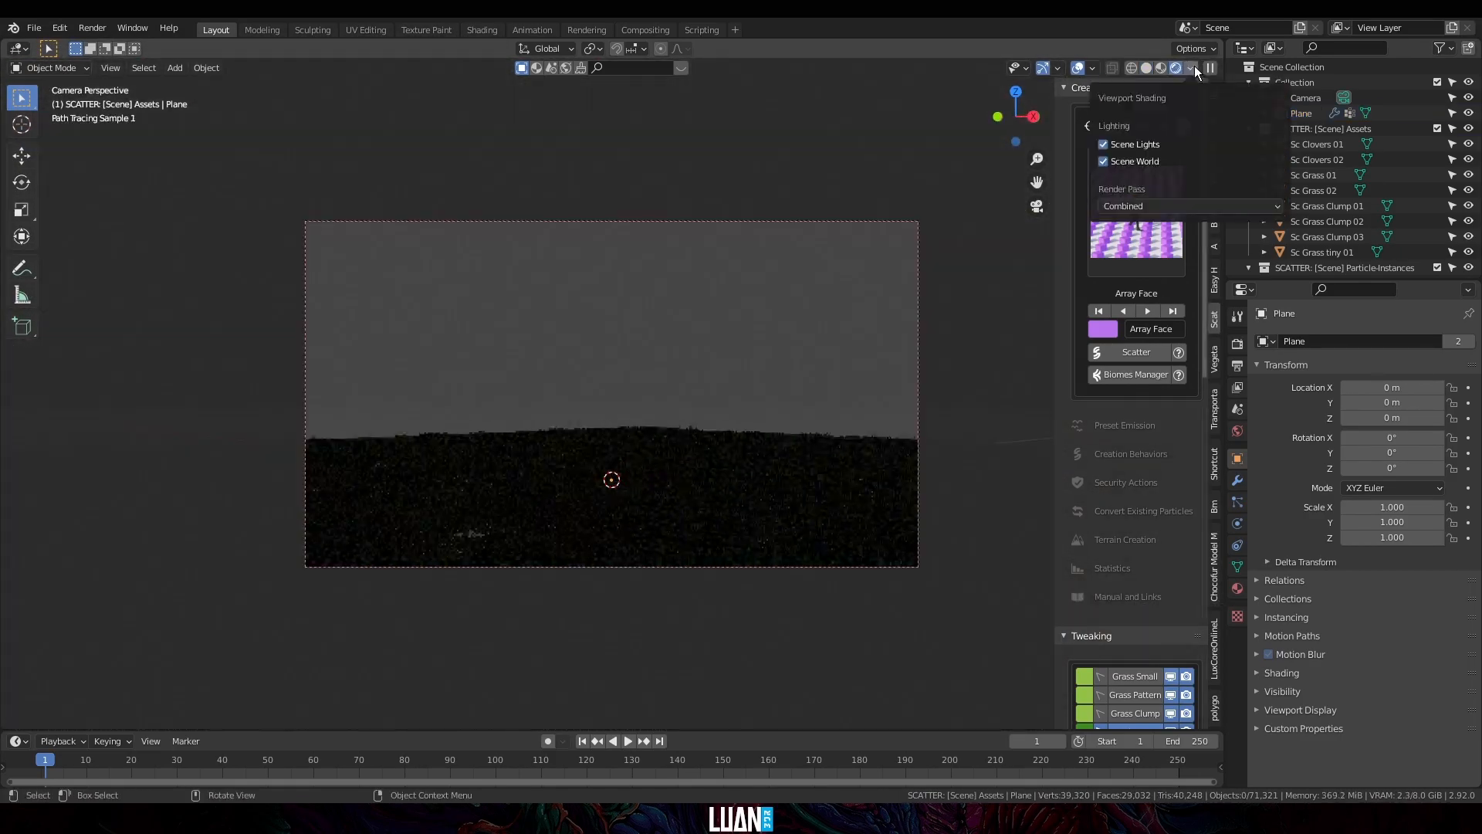
{"action": "left_click", "coordinate": [1112, 161]}
{"action": "left_click", "coordinate": [1113, 146]}
{"action": "left_click", "coordinate": [1136, 176]}
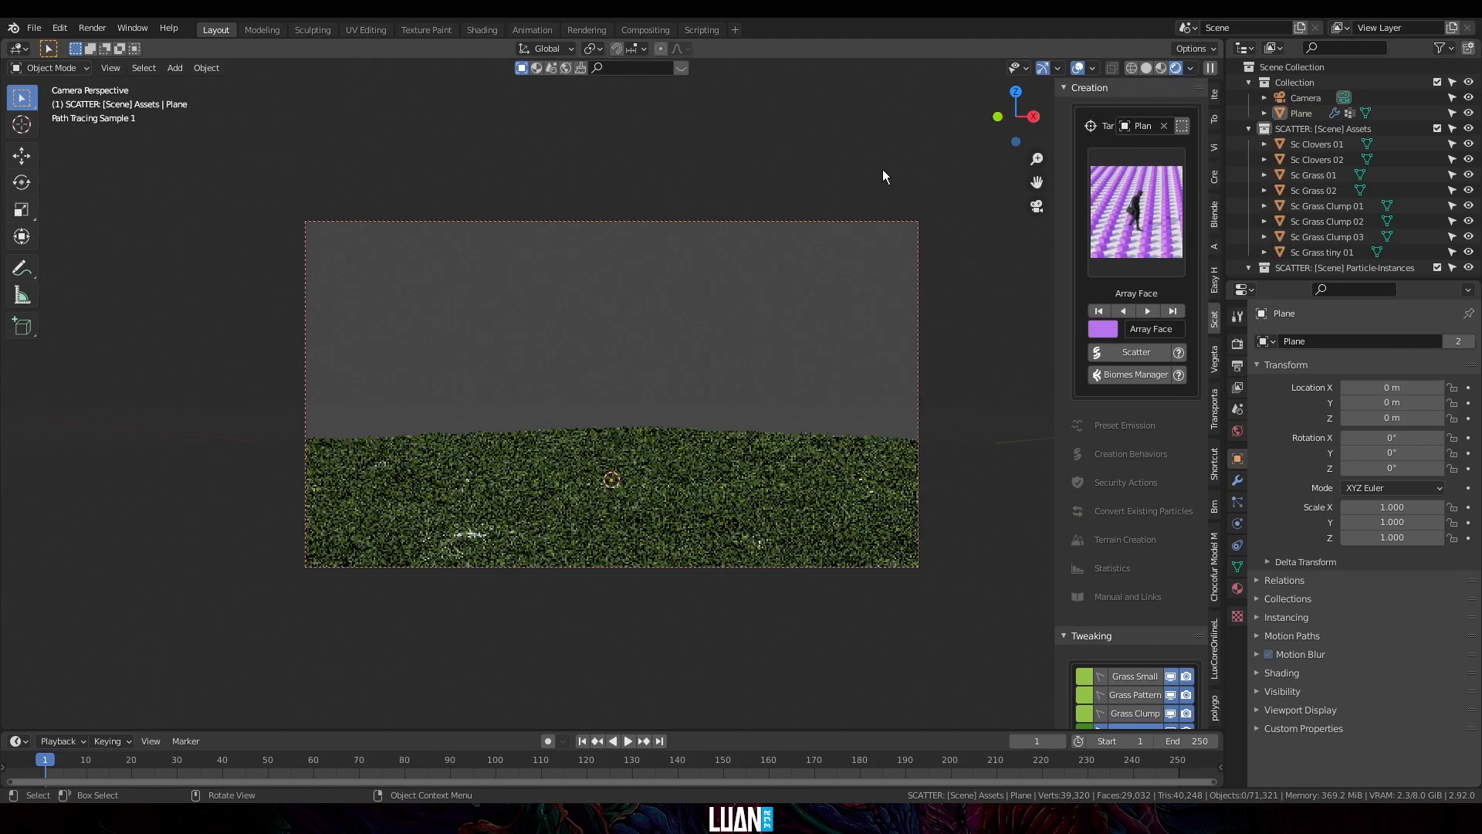
Step: Raise the viewport world opacity to full and pick the HDRI with the sunset over water
{"action": "scroll", "coordinate": [898, 447], "scroll_direction": "up", "scroll_amount": 2}
{"action": "left_click", "coordinate": [1192, 68]}
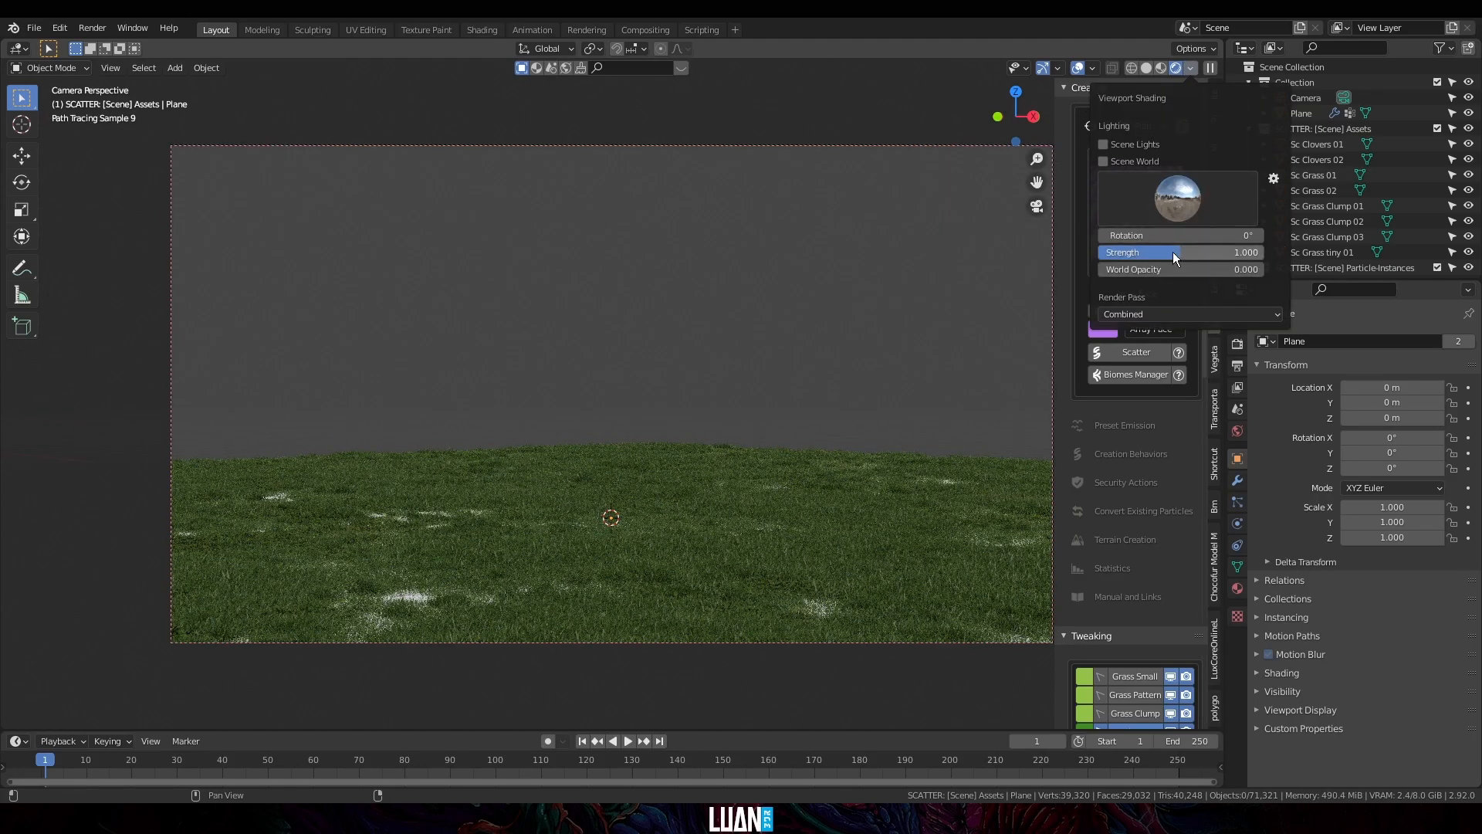
{"action": "left_click_drag", "start_coordinate": [1156, 269], "coordinate": [1263, 269]}
{"action": "left_click", "coordinate": [1219, 219]}
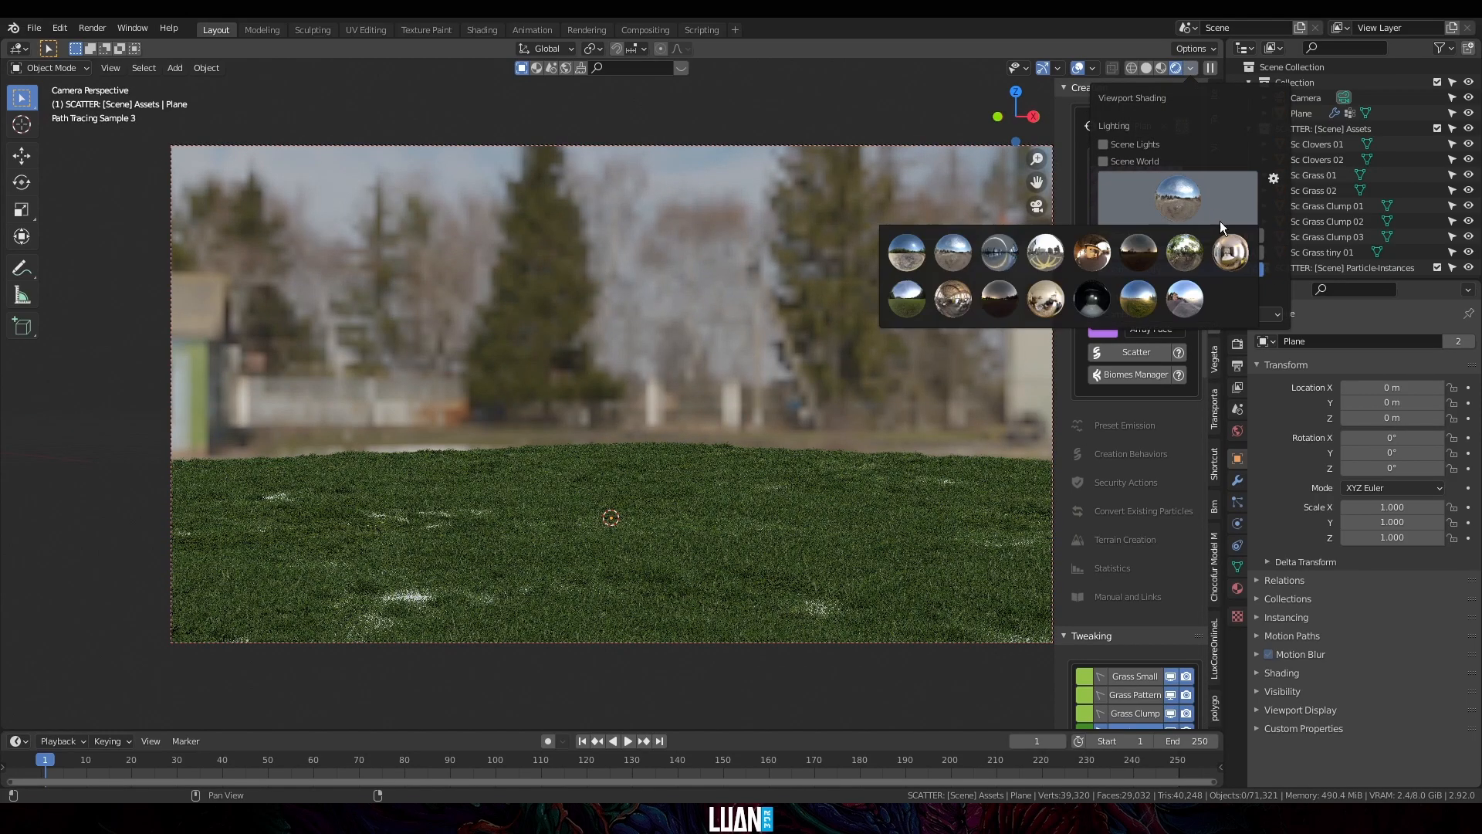
{"action": "left_click", "coordinate": [1177, 298]}
Step: Return to solid shading, select the plane and add Grass Small, Grass Pattern and Grass Clump to the Clover selection
{"action": "middle_click_drag", "start_coordinate": [865, 382], "coordinate": [627, 276]}
{"action": "scroll", "coordinate": [618, 400], "scroll_direction": "down", "scroll_amount": 2}
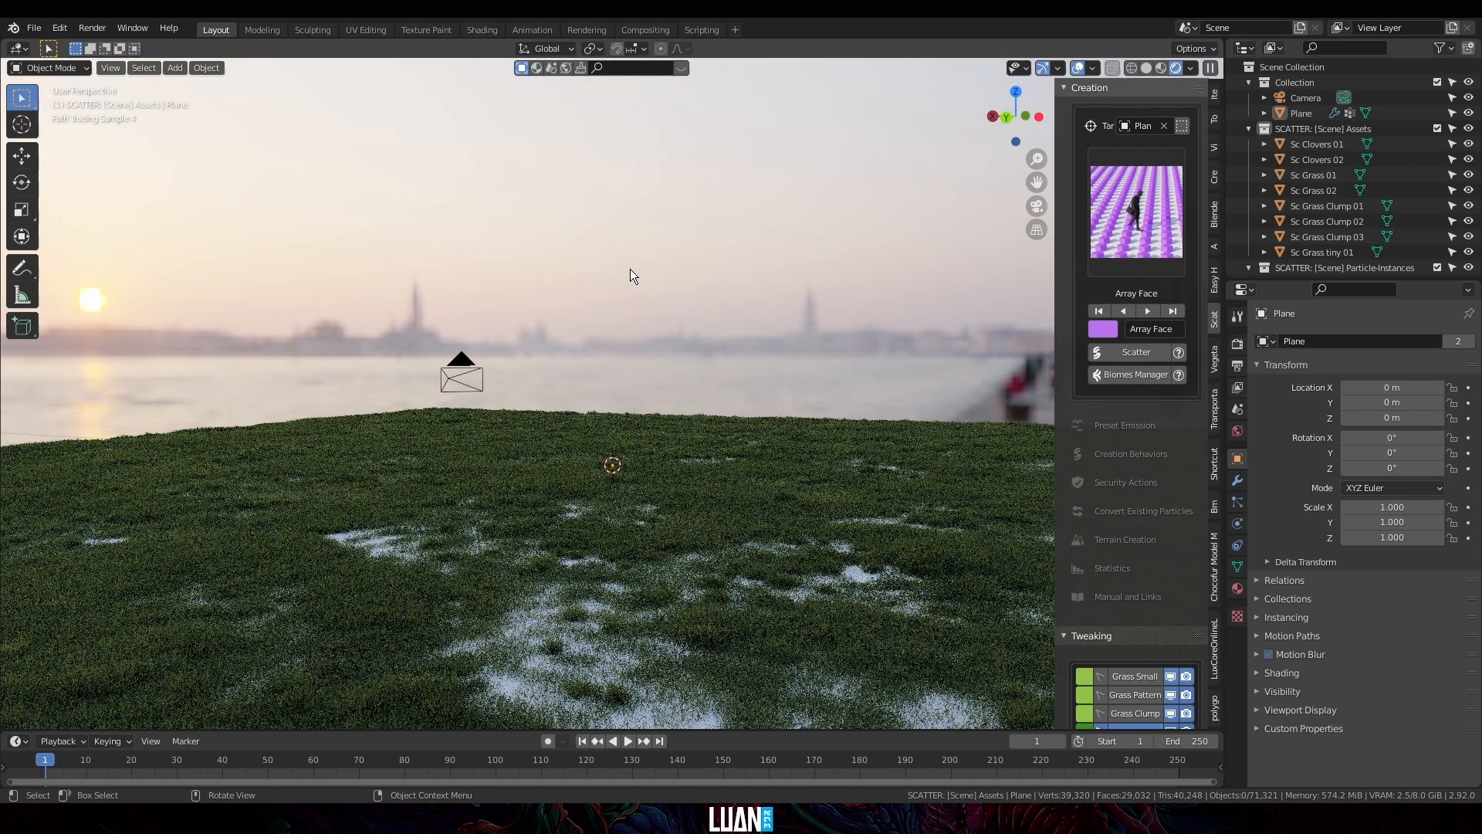
{"action": "key", "text": "z"}
{"action": "left_click", "coordinate": [730, 345]}
{"action": "middle_click_drag", "start_coordinate": [494, 345], "coordinate": [674, 413]}
{"action": "left_click", "coordinate": [674, 413]}
{"action": "scroll", "coordinate": [1123, 492], "scroll_direction": "down", "scroll_amount": 7}
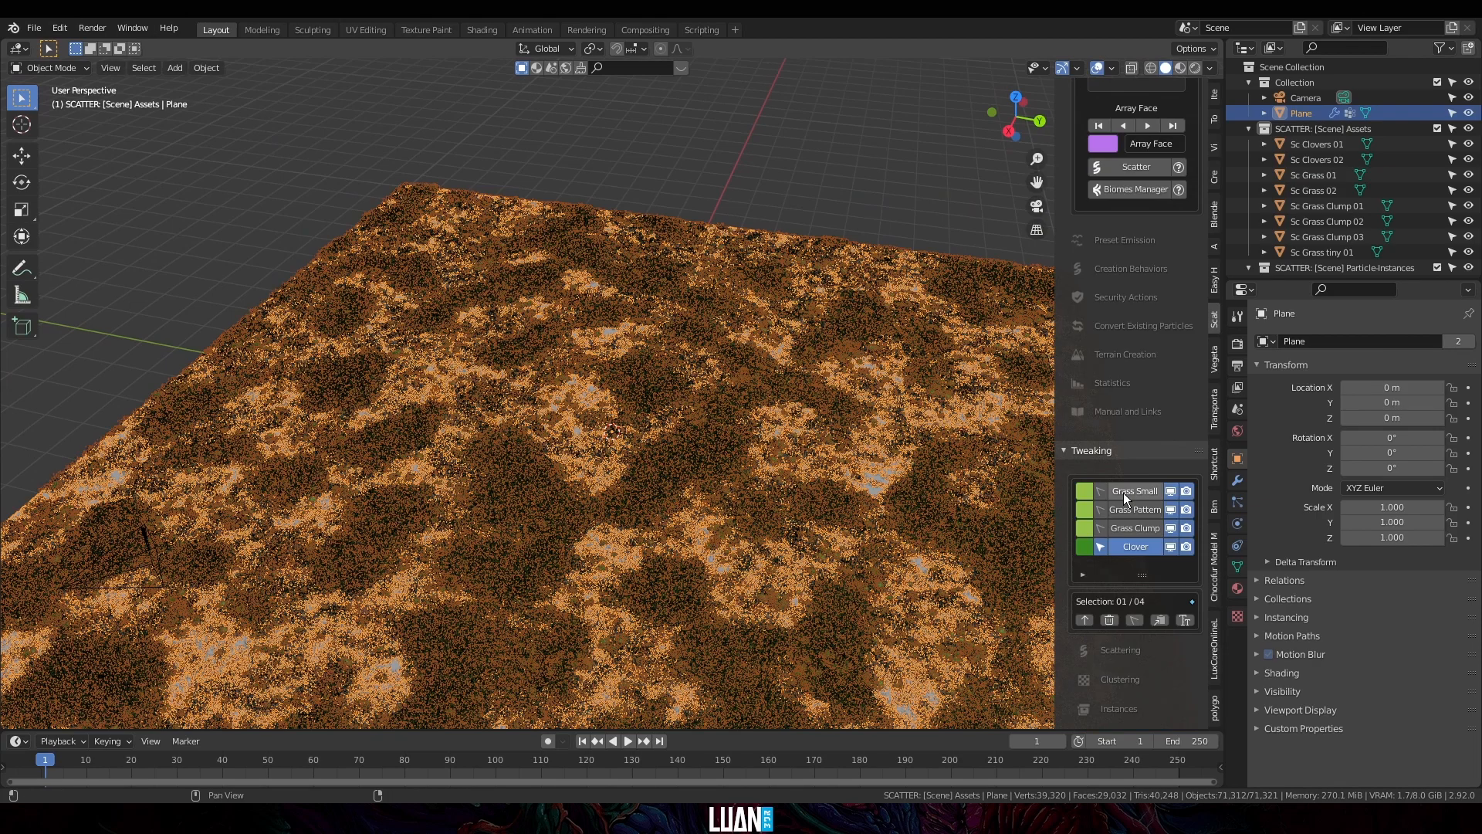
{"action": "left_click", "coordinate": [1100, 497]}
{"action": "left_click", "coordinate": [1102, 479]}
{"action": "left_click", "coordinate": [1101, 460]}
Step: Create a camera clipping mask and add its influence to the four selected scatter systems
{"action": "scroll", "coordinate": [1127, 663], "scroll_direction": "down", "scroll_amount": 8}
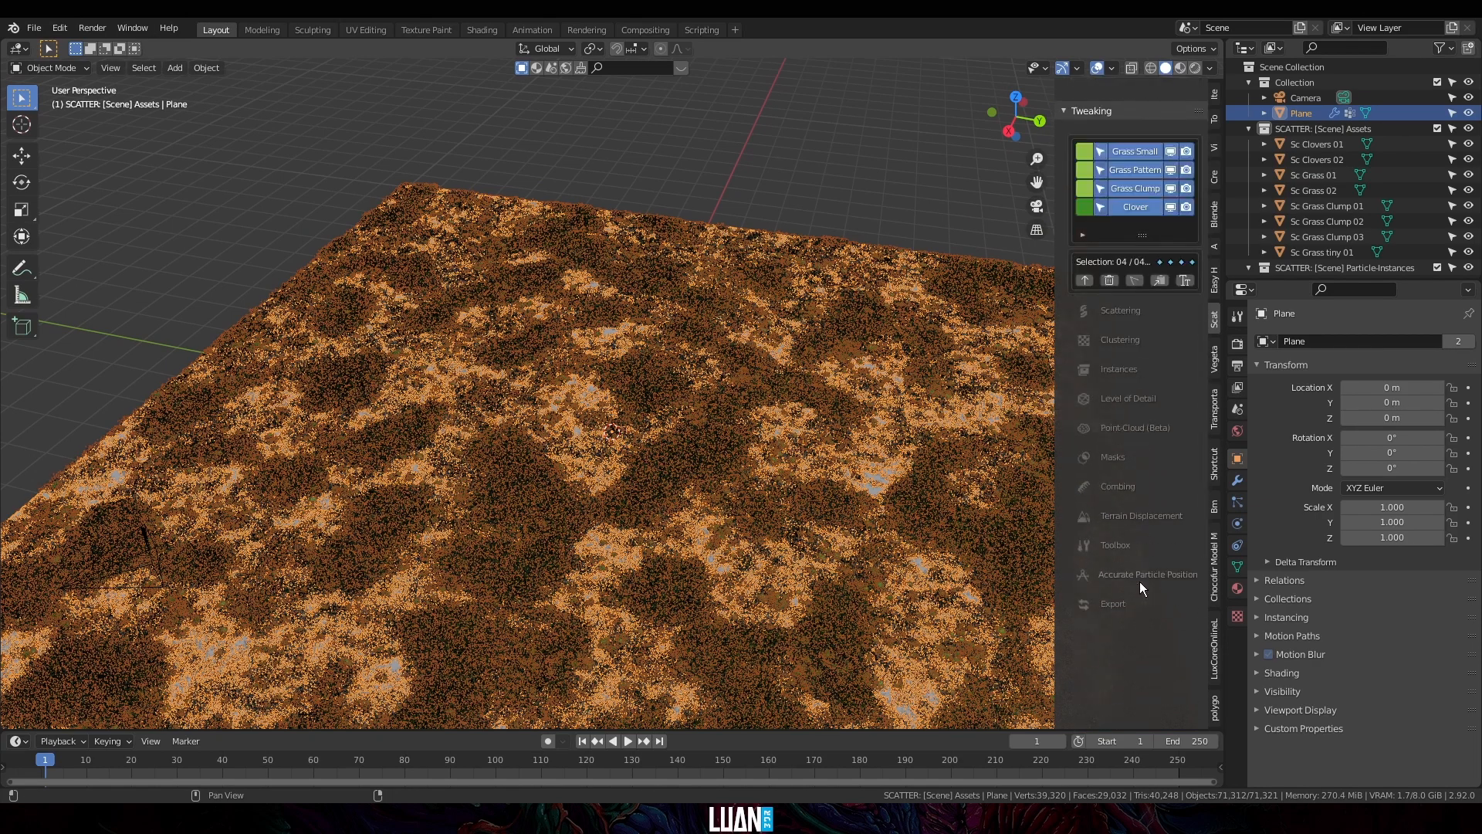
{"action": "left_click", "coordinate": [1116, 456]}
{"action": "left_click", "coordinate": [1131, 537]}
{"action": "left_click", "coordinate": [1092, 575]}
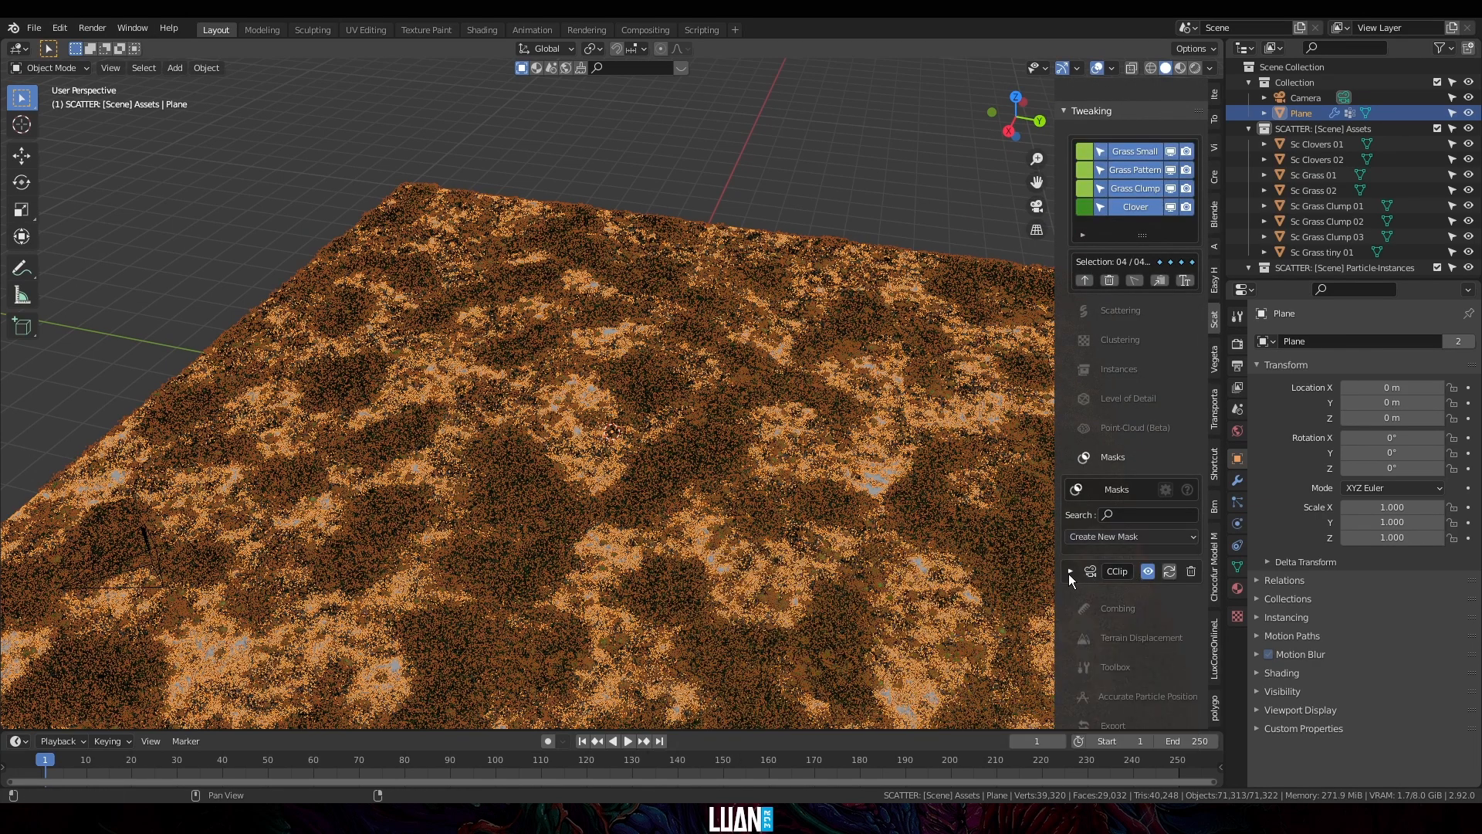
{"action": "scroll", "coordinate": [1106, 618], "scroll_direction": "down", "scroll_amount": 6}
{"action": "left_click", "coordinate": [1127, 562]}
{"action": "scroll", "coordinate": [640, 512], "scroll_direction": "down", "scroll_amount": 4}
Step: Select the camera and rotate it about Z in top view to about 72.8°
{"action": "middle_click_drag", "start_coordinate": [571, 511], "coordinate": [683, 500]}
{"action": "scroll", "coordinate": [661, 414], "scroll_direction": "up", "scroll_amount": 2}
{"action": "key", "text": "alt+a"}
{"action": "key", "text": "KP_0"}
{"action": "left_click", "coordinate": [687, 145]}
{"action": "key", "text": "KP_7"}
{"action": "key", "text": "r"}
{"action": "key", "text": "z"}
{"action": "left_click", "coordinate": [745, 352]}
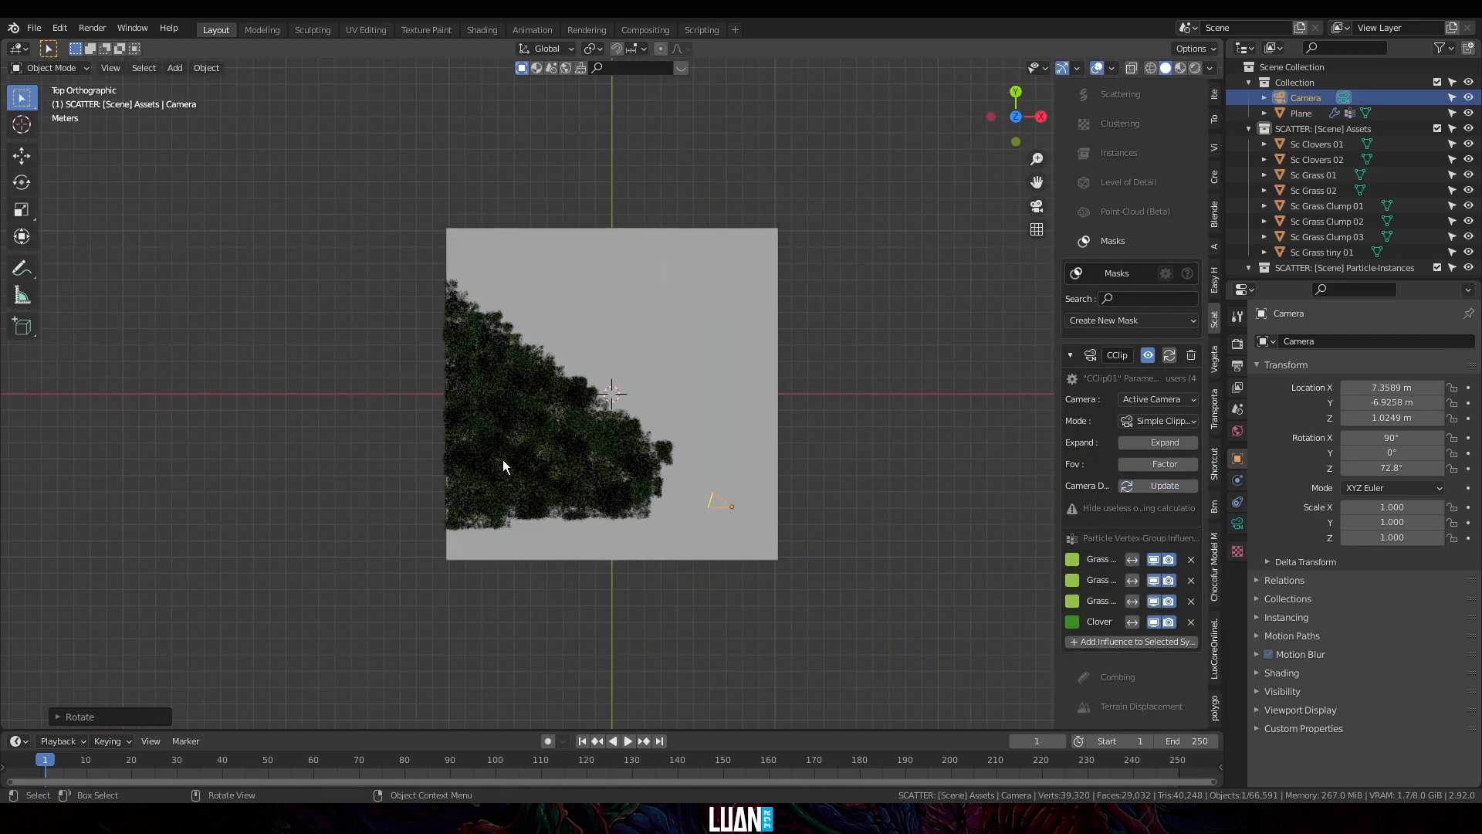
Step: Inspect the clipped grass through the camera and up close in rendered shading
{"action": "key", "text": "KP_0"}
{"action": "scroll", "coordinate": [664, 455], "scroll_direction": "up", "scroll_amount": 2}
{"action": "key", "text": "z"}
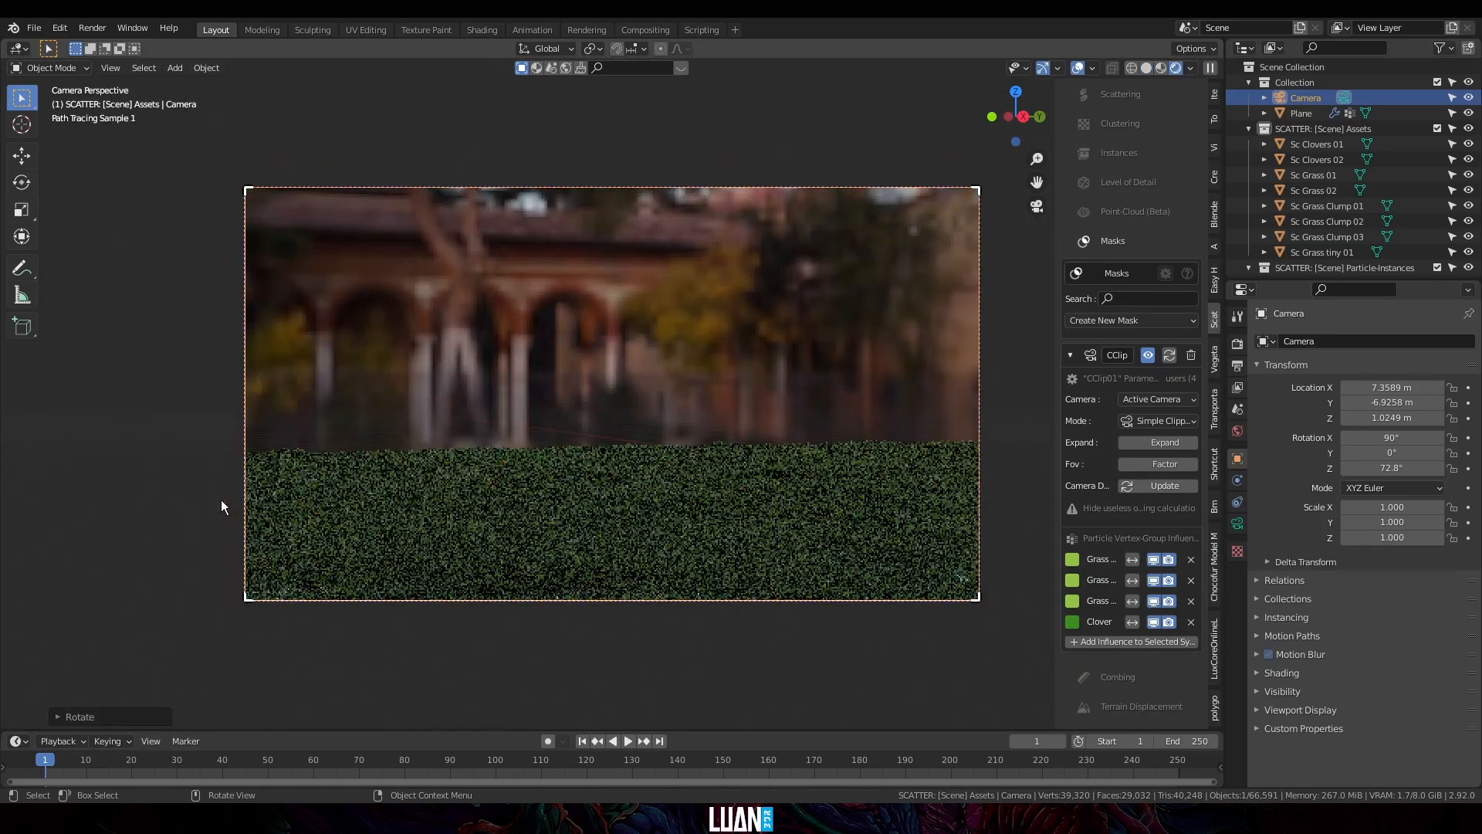
{"action": "key", "text": "z"}
{"action": "left_click", "coordinate": [799, 401]}
{"action": "mouse_move", "coordinate": [800, 401]}
{"action": "middle_mouse_down"}
{"action": "mouse_move", "coordinate": [613, 422]}
{"action": "mouse_move", "coordinate": [715, 487]}
{"action": "mouse_move", "coordinate": [651, 500]}
{"action": "mouse_move", "coordinate": [704, 498]}
{"action": "mouse_move", "coordinate": [684, 498]}
{"action": "middle_mouse_up"}
{"action": "scroll", "coordinate": [652, 500], "scroll_direction": "up", "scroll_amount": 3}
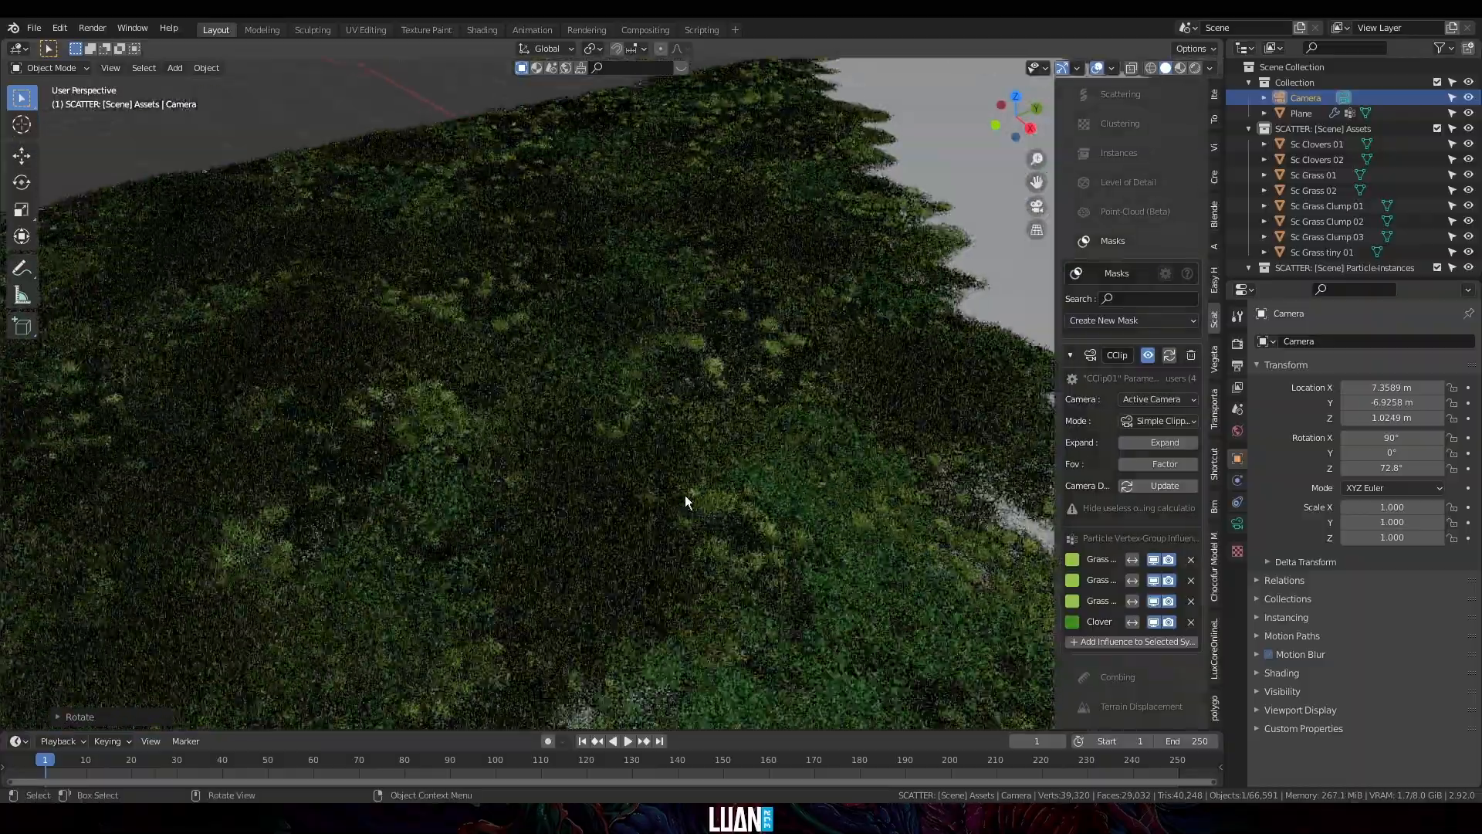
{"action": "scroll", "coordinate": [684, 498], "scroll_direction": "up", "scroll_amount": 4}
{"action": "key", "text": "z"}
{"action": "left_click", "coordinate": [775, 474]}
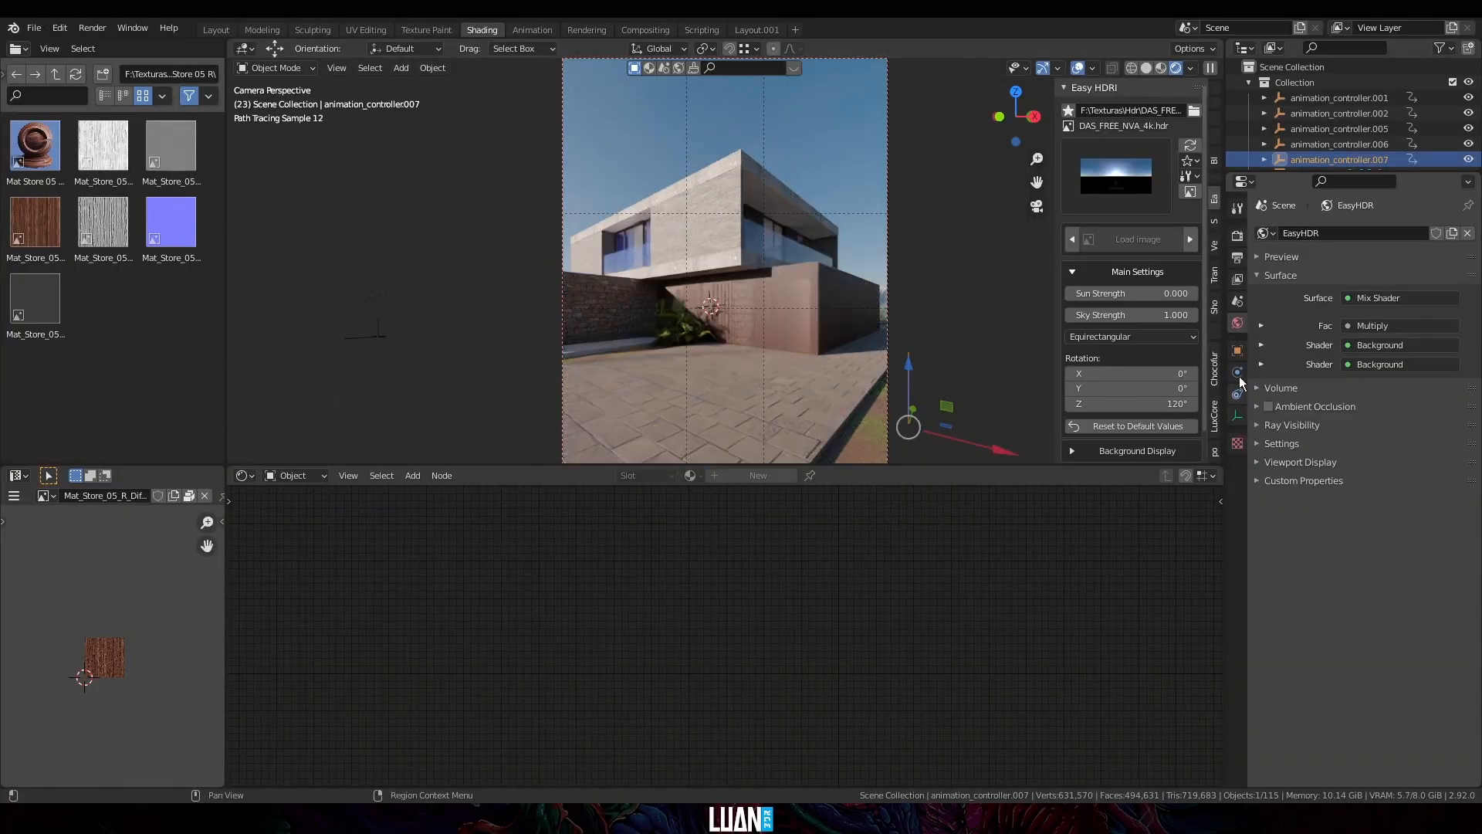
Step: In the house scene, set the HDRI's sky strength to 1.5 and its sun strength to -0.005
{"action": "left_click", "coordinate": [1127, 315]}
{"action": "type", "text": "1.5"}
{"action": "key", "text": "Return"}
{"action": "double_click", "coordinate": [1113, 294]}
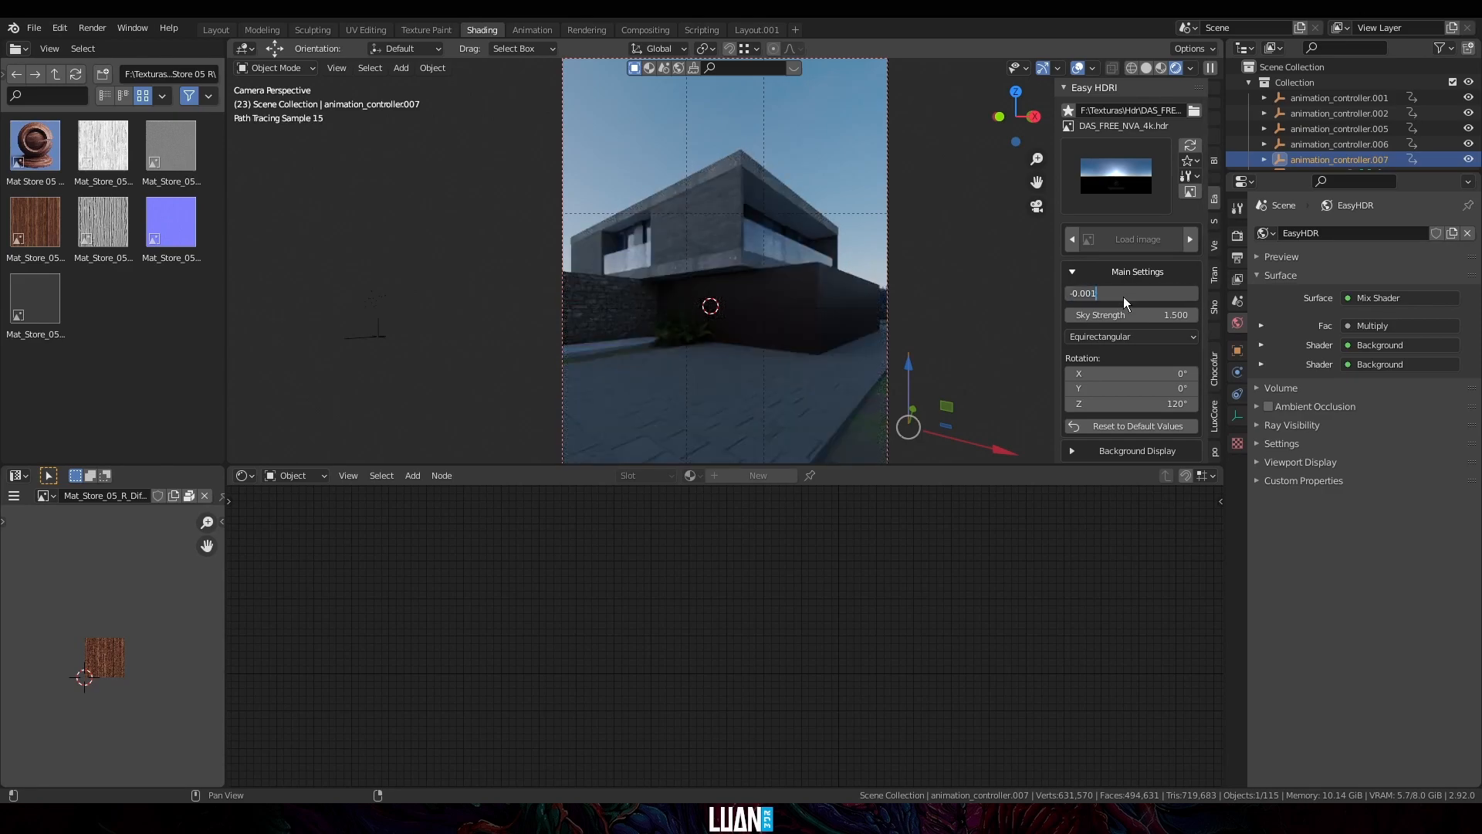
{"action": "key", "text": "Return"}
{"action": "double_click", "coordinate": [1124, 296]}
{"action": "key", "text": "BackSpace"}
{"action": "type", "text": "5"}
{"action": "key", "text": "Return"}
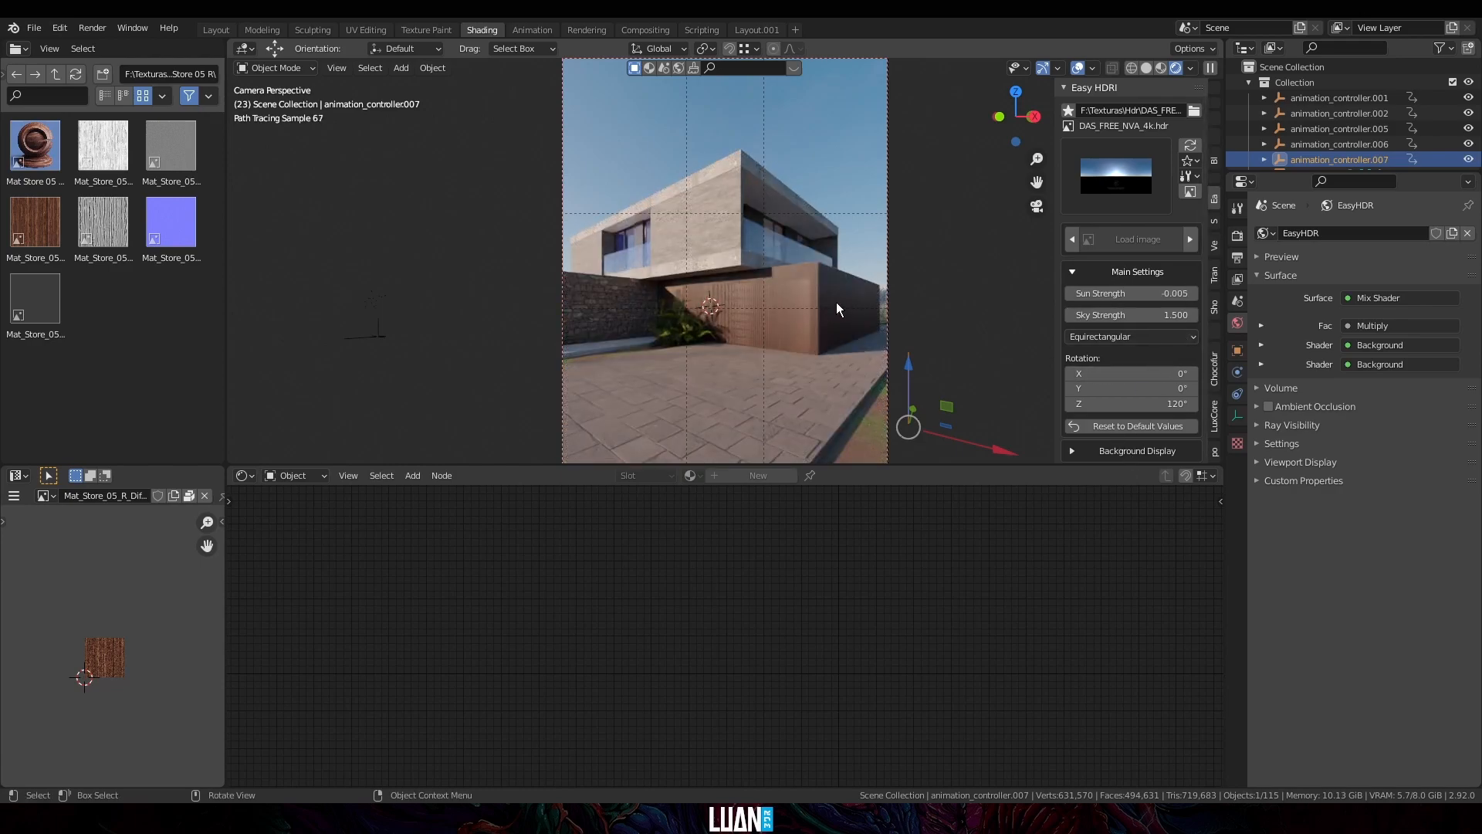
Step: Open the HDRI's color settings and change the tint to a fully saturated blue
{"action": "scroll", "coordinate": [1147, 389], "scroll_direction": "down", "scroll_amount": 2}
{"action": "left_click", "coordinate": [1115, 423]}
{"action": "scroll", "coordinate": [1113, 424], "scroll_direction": "down", "scroll_amount": 2}
{"action": "left_click", "coordinate": [1097, 381]}
{"action": "left_click", "coordinate": [1072, 446]}
{"action": "scroll", "coordinate": [1081, 430], "scroll_direction": "down", "scroll_amount": 4}
{"action": "left_click", "coordinate": [1106, 368]}
{"action": "left_click_drag", "start_coordinate": [1170, 164], "coordinate": [1157, 150]}
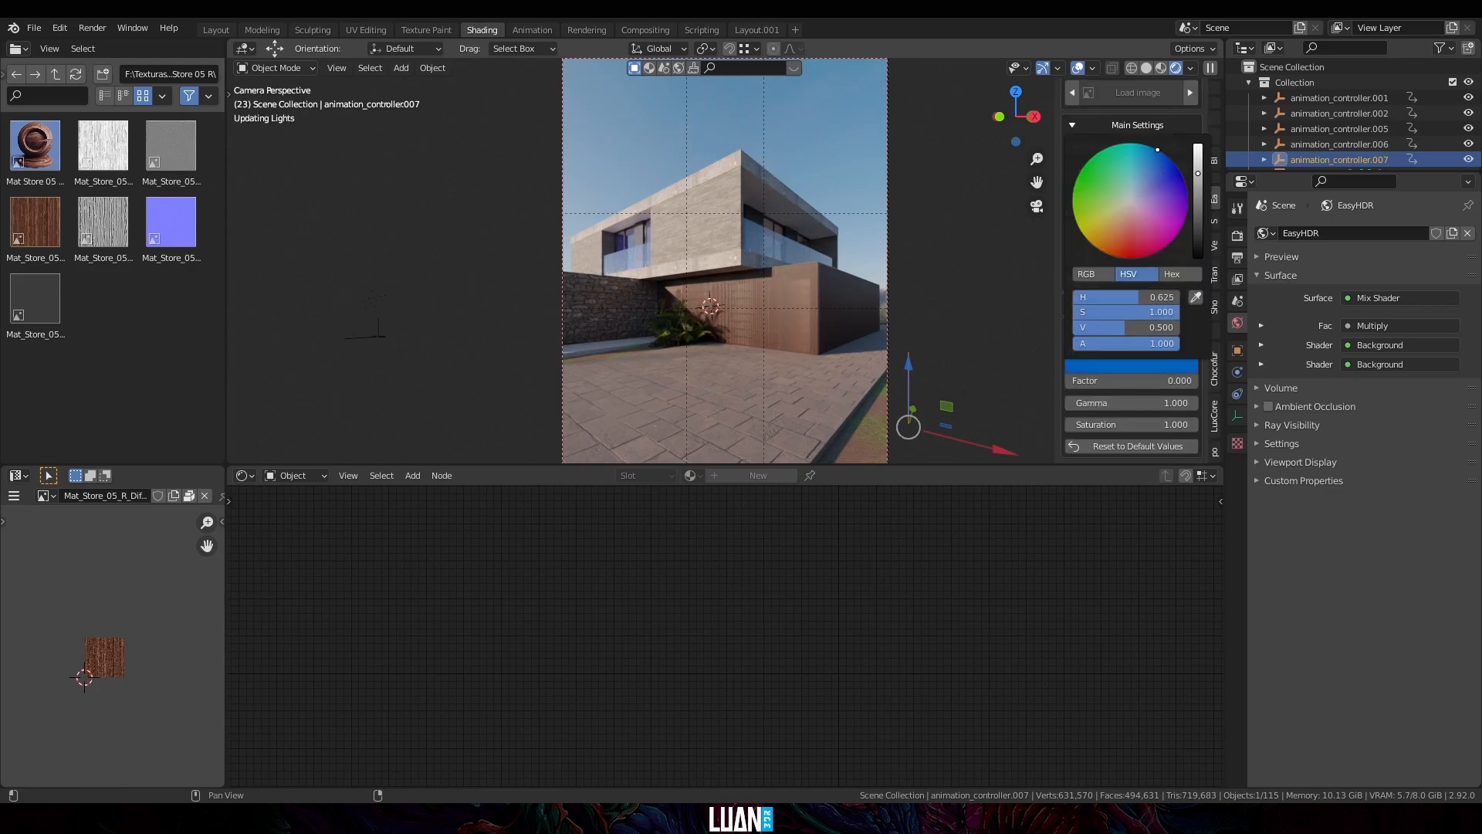
Step: Set the HDRI tint factor to 0.1
{"action": "left_click", "coordinate": [1133, 380]}
{"action": "left_click", "coordinate": [1142, 387]}
{"action": "type", "text": "0.1"}
{"action": "key", "text": "Return"}
Step: Try a sun strength of -0.004, return it to -0.005 and set the sky strength to 1.75
{"action": "scroll", "coordinate": [1143, 388], "scroll_direction": "up", "scroll_amount": 2}
{"action": "left_click", "coordinate": [1139, 206]}
{"action": "key", "text": "Return"}
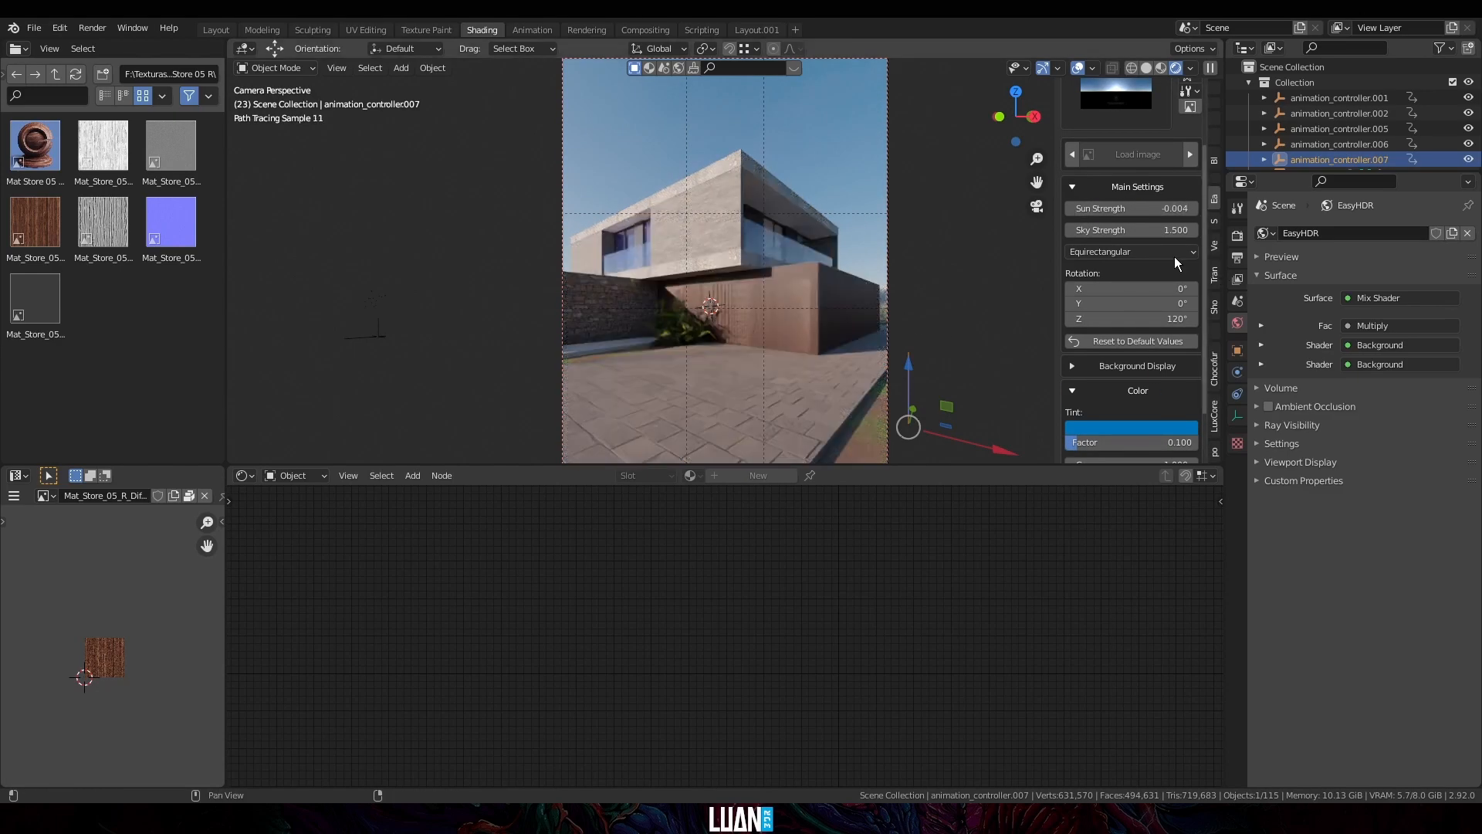
{"action": "key", "text": "Return"}
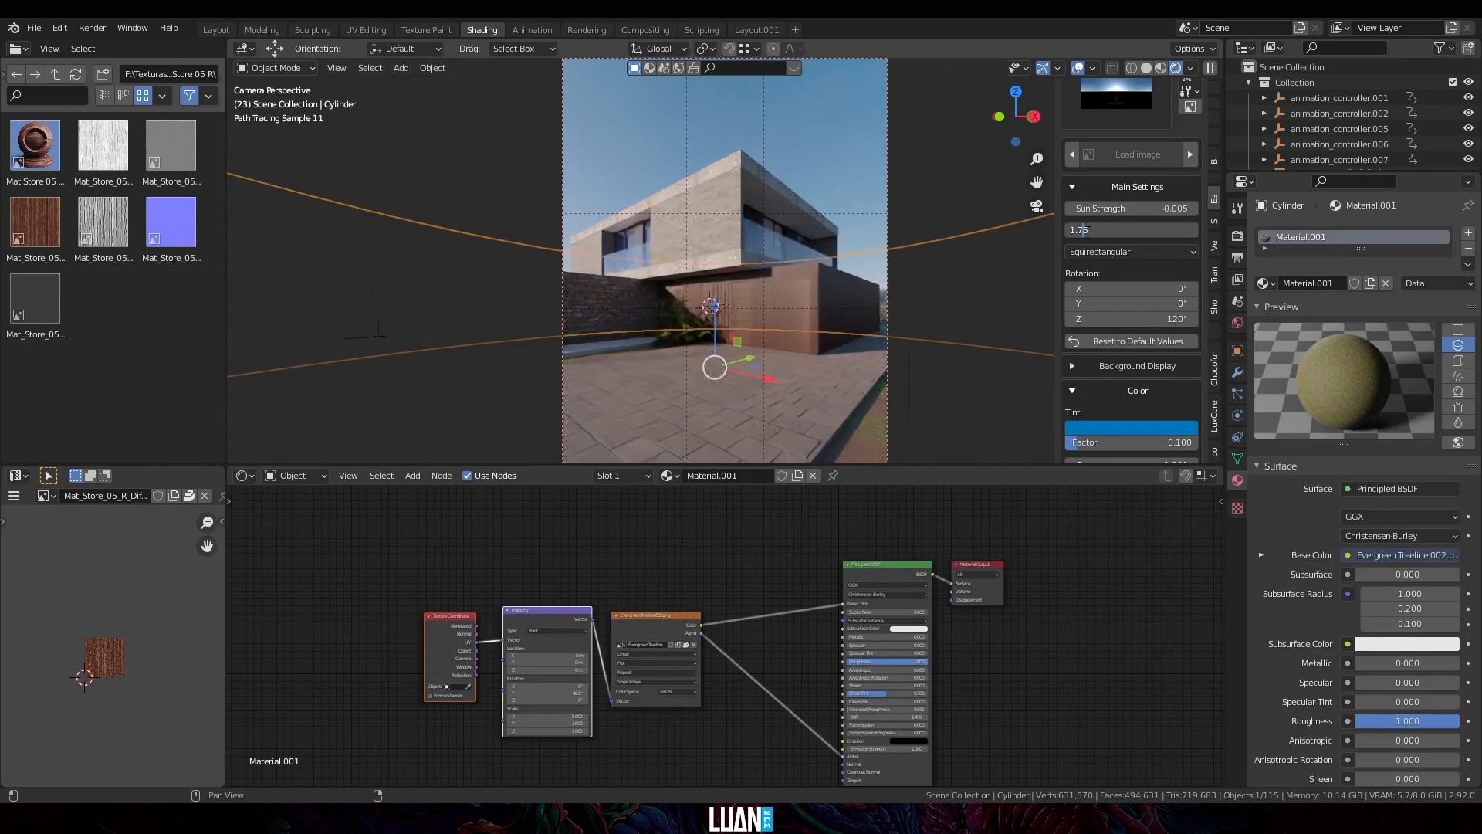
{"action": "left_click_drag", "start_coordinate": [1084, 231], "coordinate": [1111, 231]}
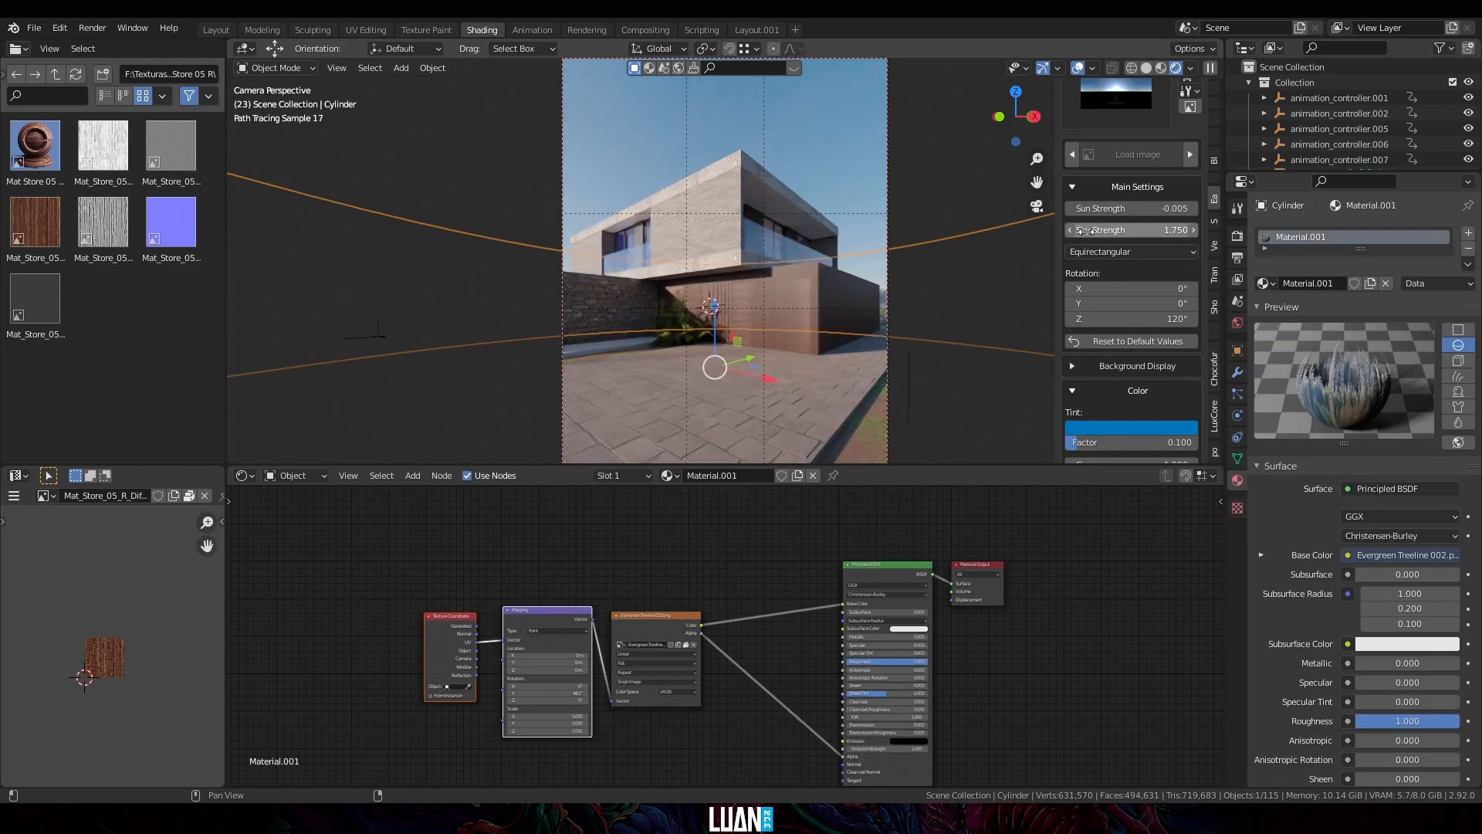
Step: Set the HDRI's sun strength to -0.01
{"action": "left_click", "coordinate": [1148, 209]}
{"action": "key", "text": "BackSpace"}
{"action": "type", "text": "1"}
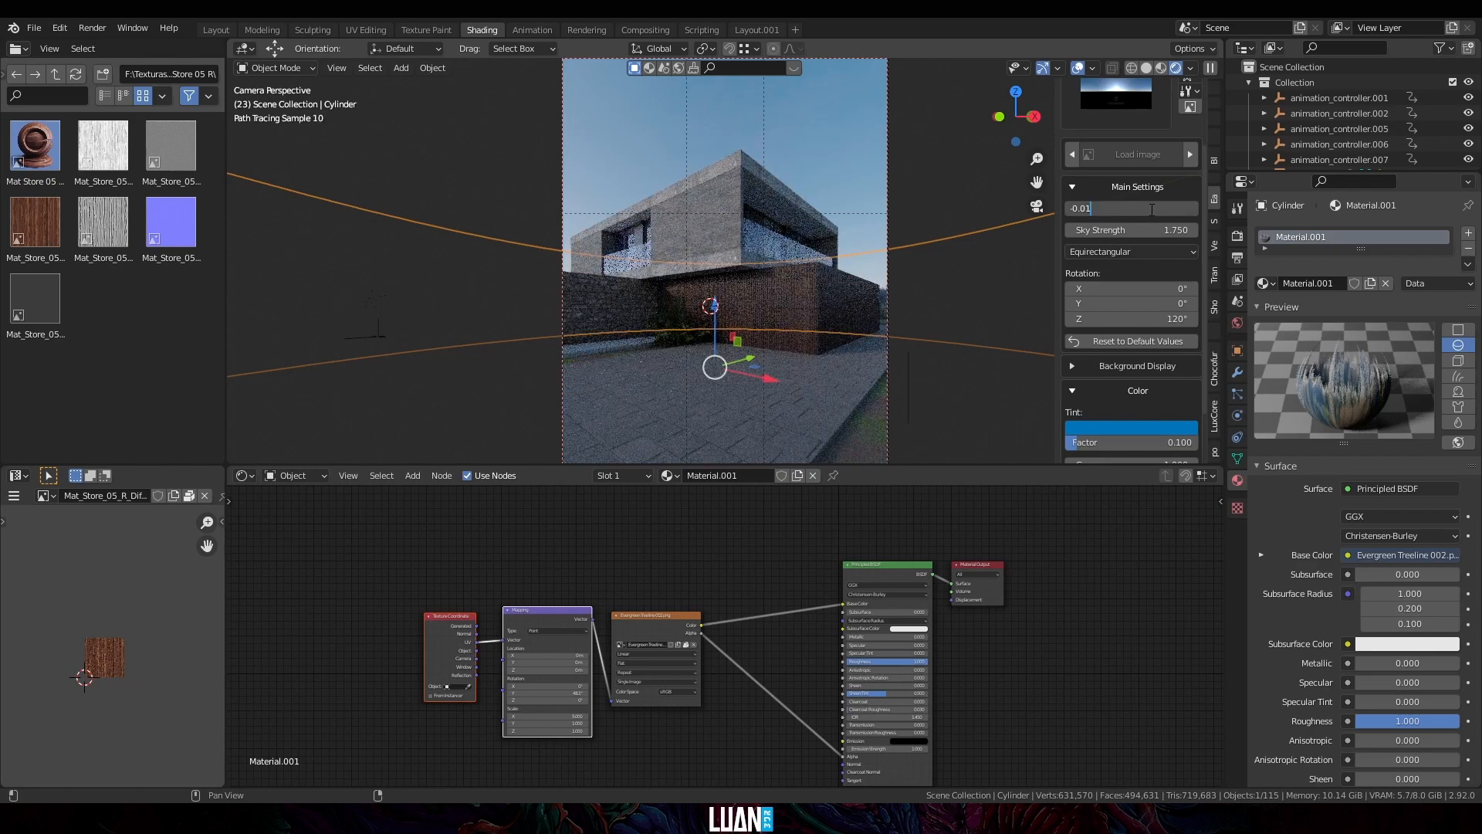
Step: Switch to solid shading and add the BMW M3 F30 from the Sport vehicle category to the scene
{"action": "type", "text": "z"}
{"action": "left_click", "coordinate": [809, 228]}
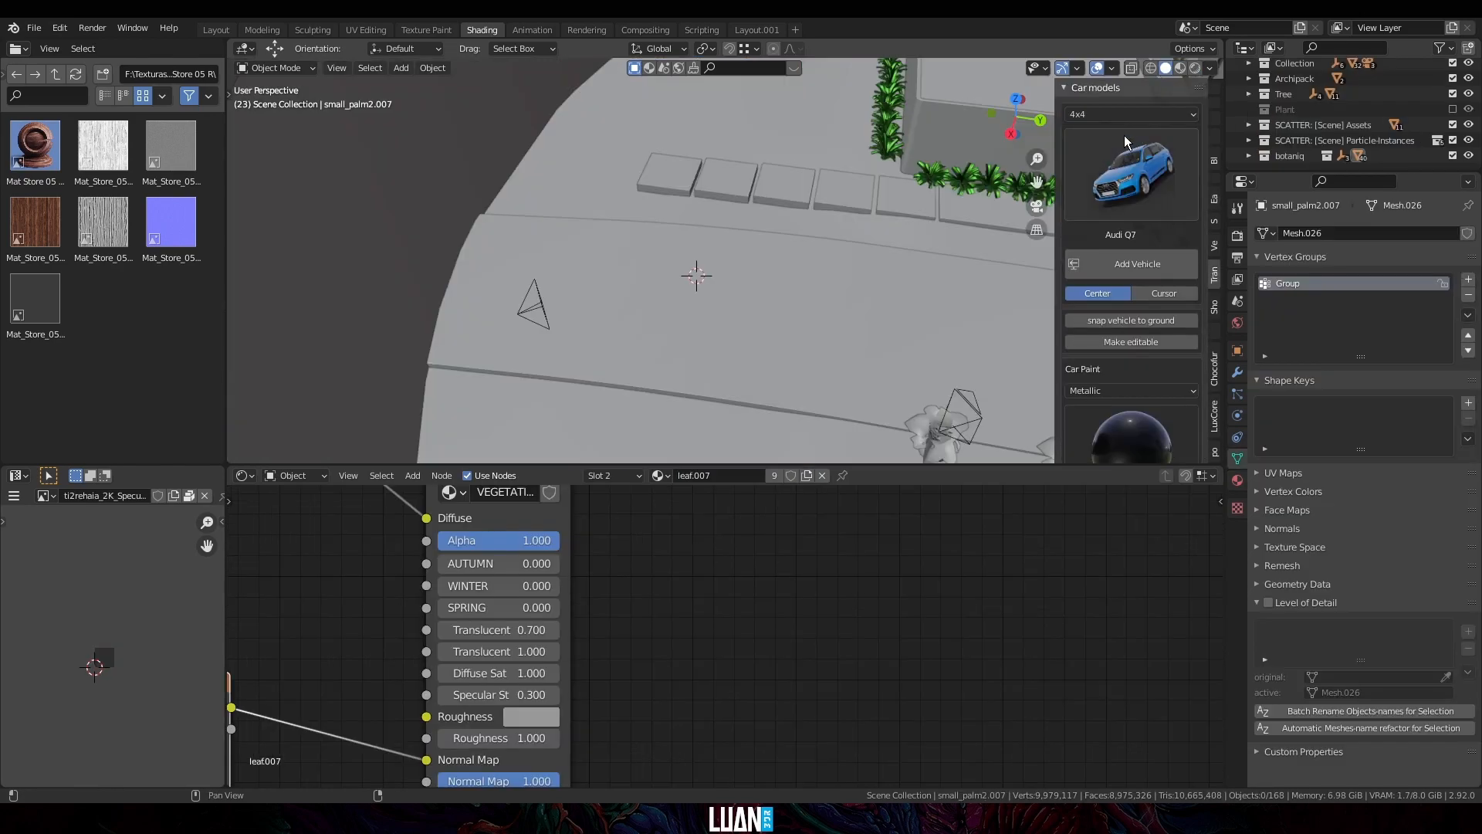
{"action": "left_click", "coordinate": [1119, 146]}
{"action": "left_click", "coordinate": [1120, 116]}
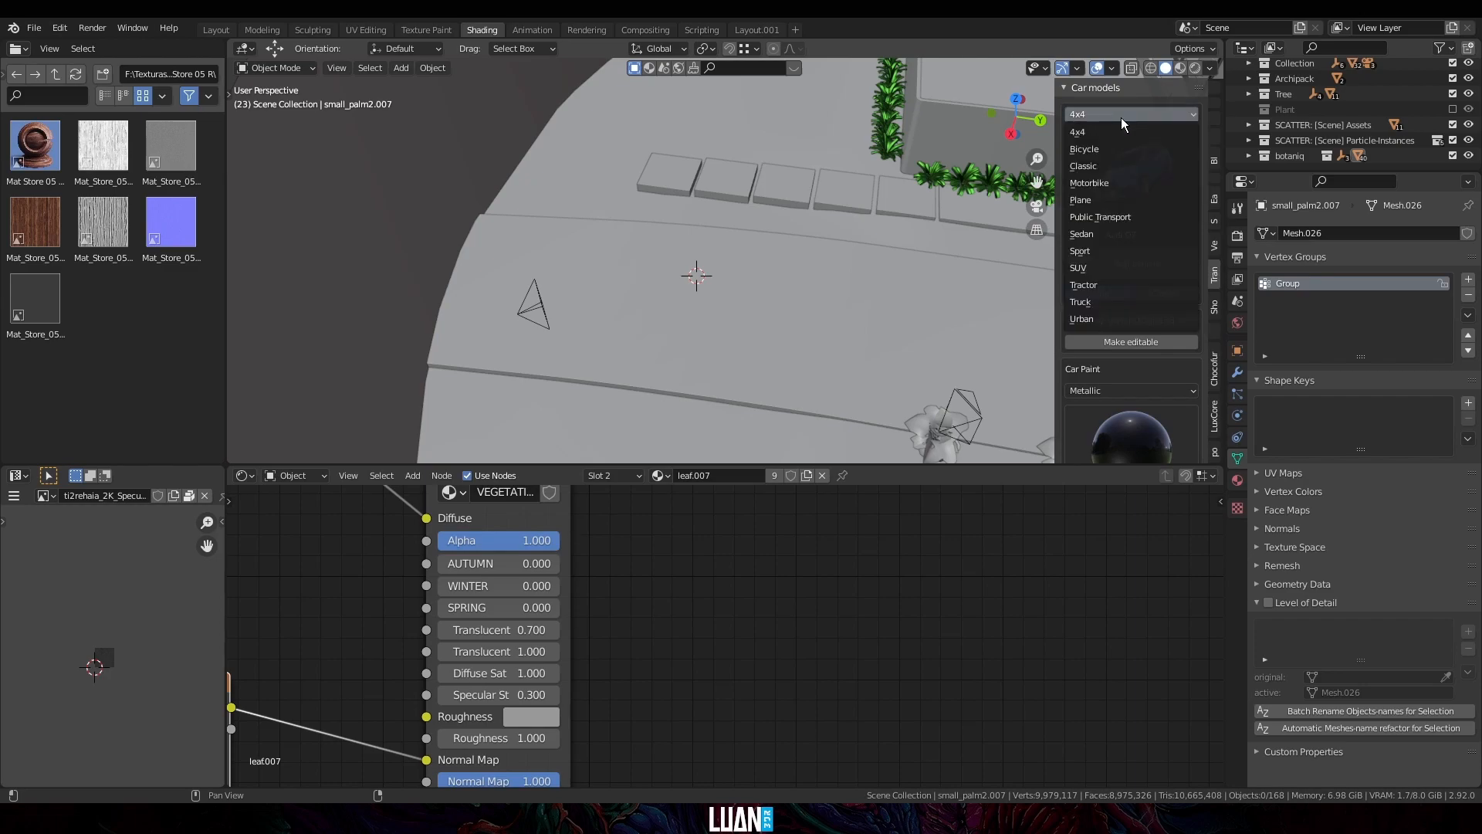
{"action": "left_click", "coordinate": [1101, 250]}
{"action": "left_click", "coordinate": [1159, 182]}
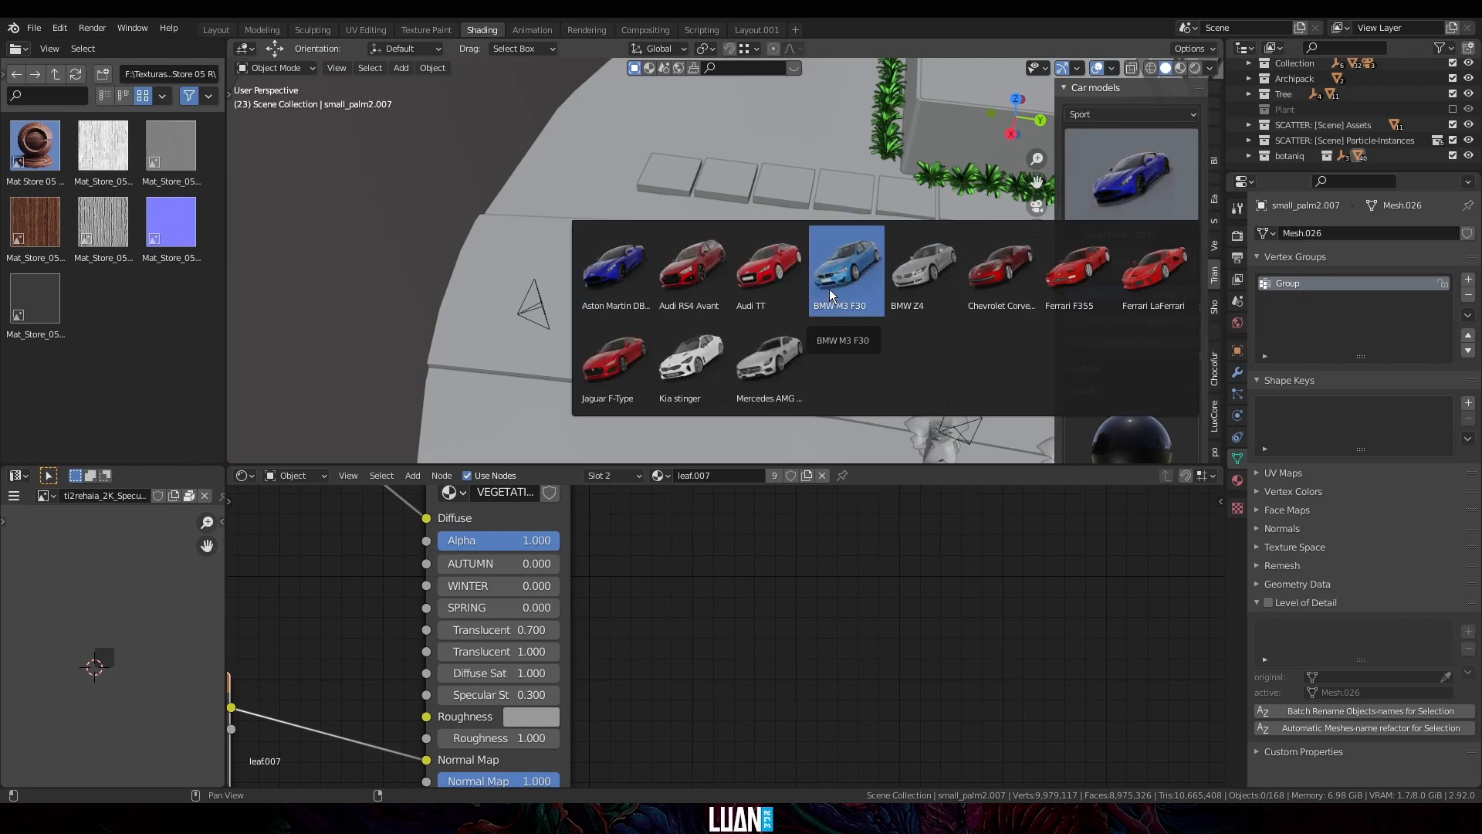
{"action": "left_click", "coordinate": [829, 289]}
{"action": "left_click", "coordinate": [1127, 264]}
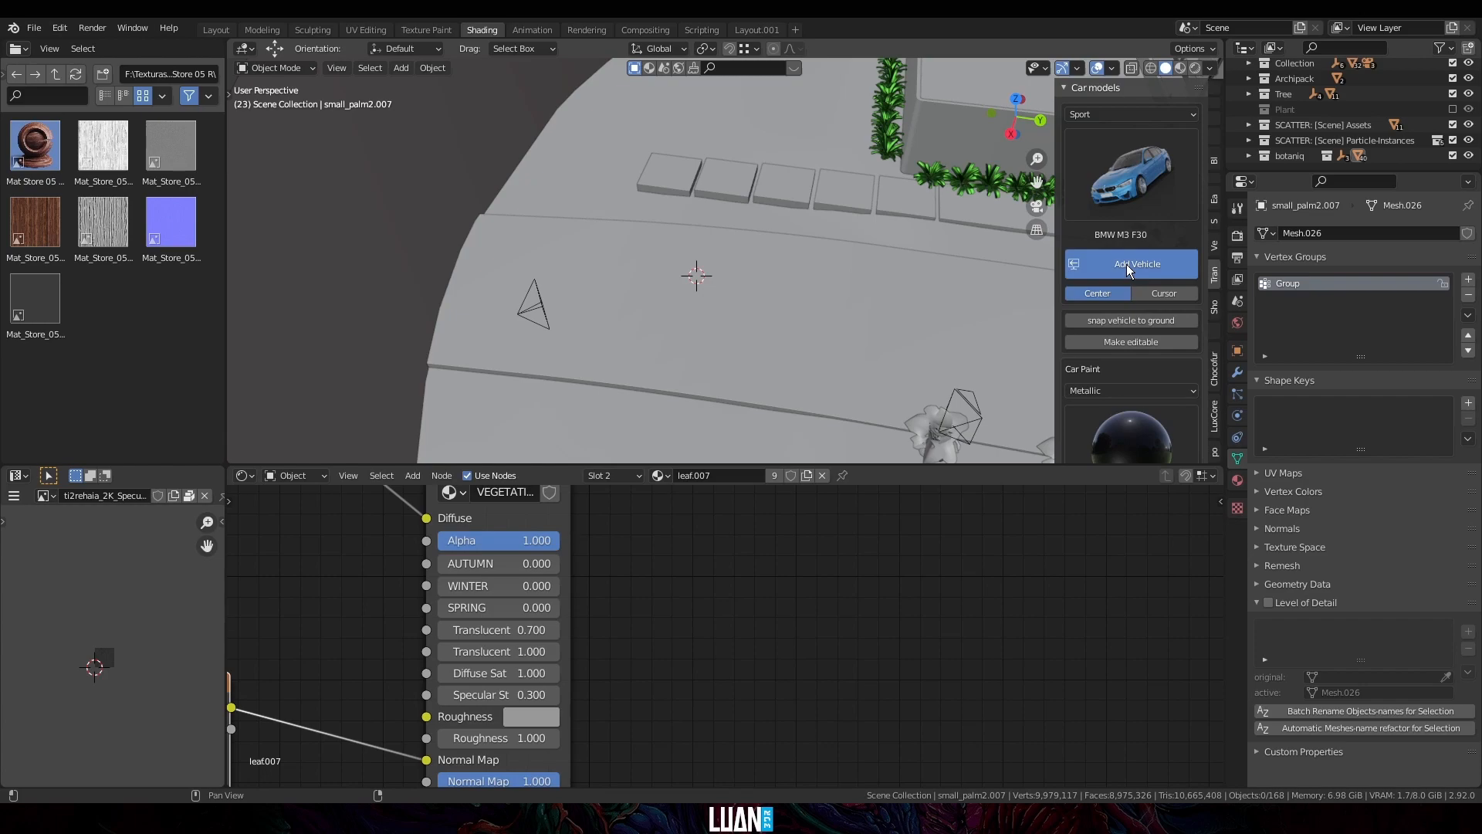
Step: Snap the added car to the 3D cursor while keeping the offset between its parts
{"action": "scroll", "coordinate": [767, 289], "scroll_direction": "down", "scroll_amount": 7}
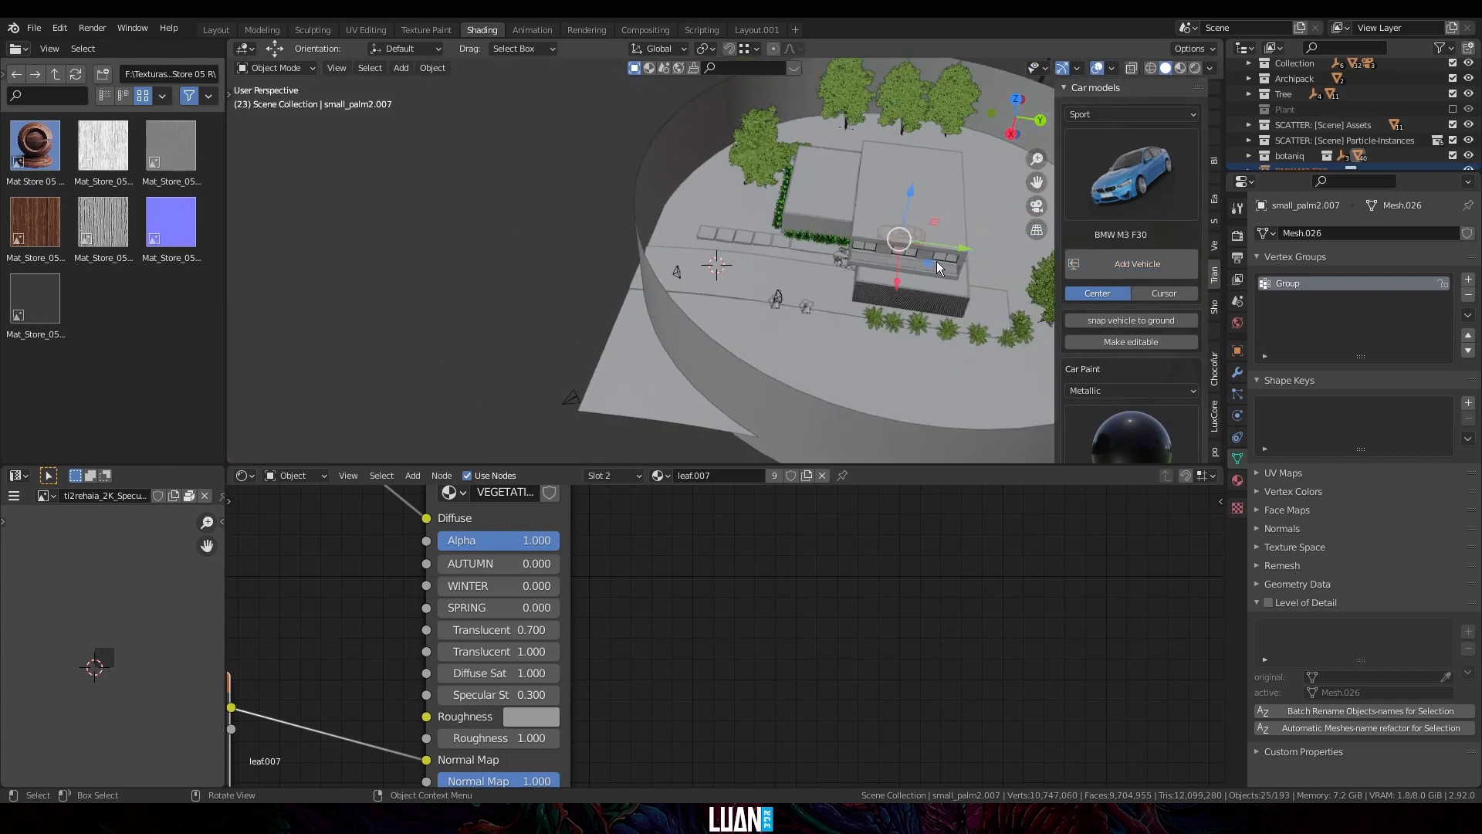
{"action": "key", "text": "shift+s"}
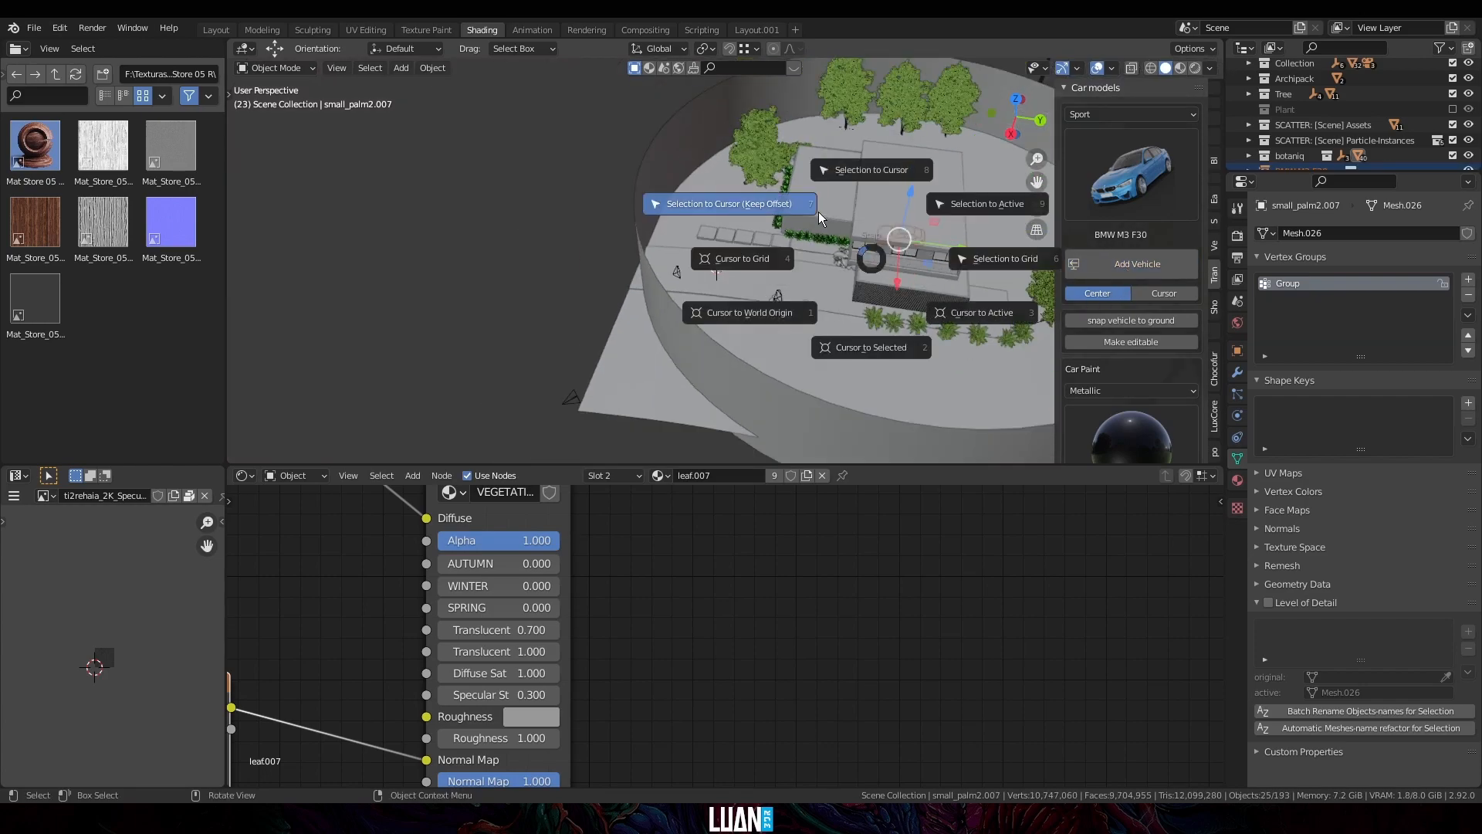
{"action": "left_click", "coordinate": [819, 212]}
{"action": "scroll", "coordinate": [712, 308], "scroll_direction": "up", "scroll_amount": 5}
{"action": "scroll", "coordinate": [712, 309], "scroll_direction": "up", "scroll_amount": 7}
Step: Set the car paint type to Matt and apply the matt black paint to the vehicle
{"action": "left_click", "coordinate": [1108, 391]}
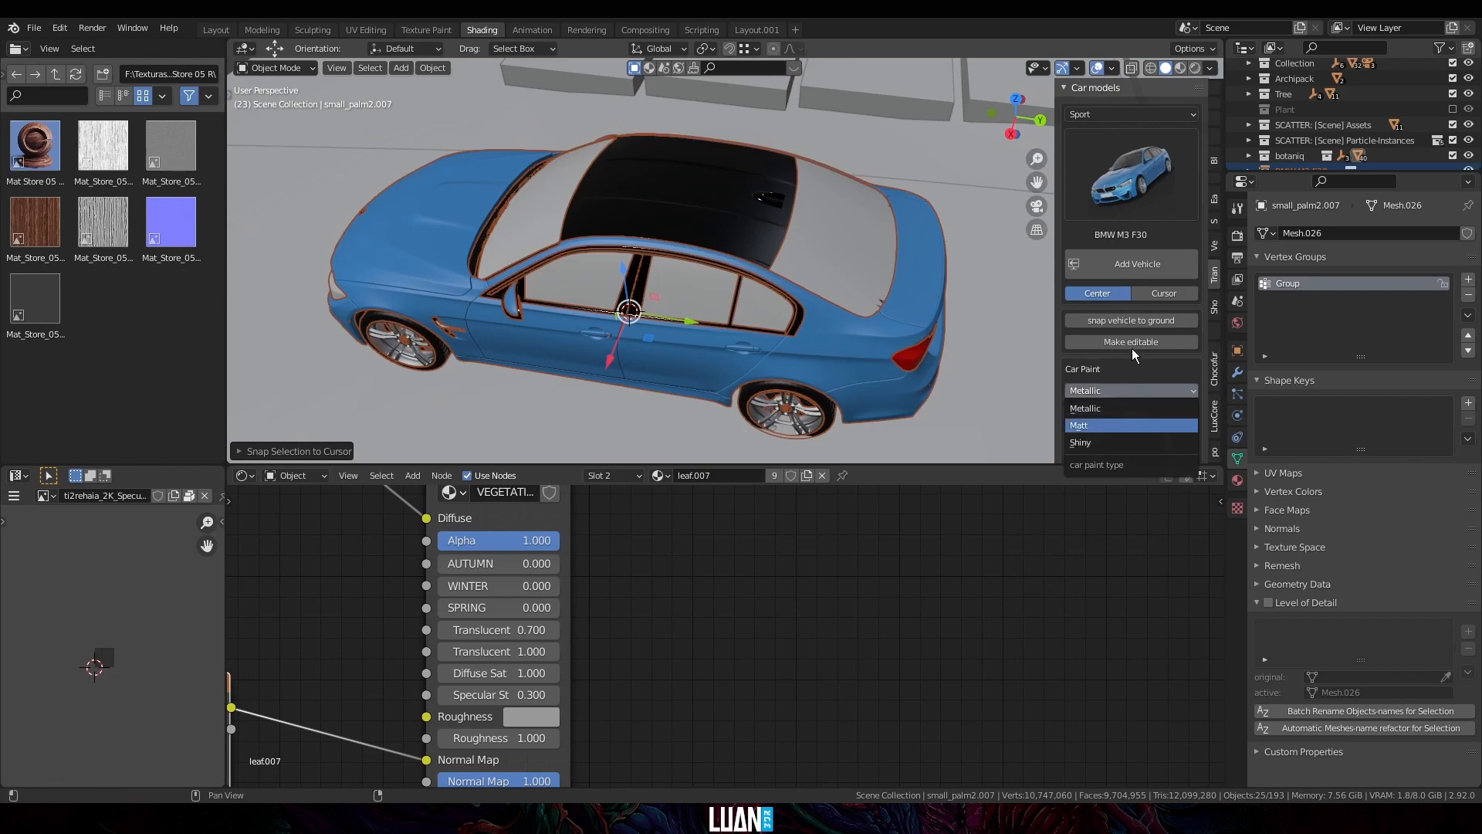
{"action": "left_click", "coordinate": [1130, 425]}
{"action": "scroll", "coordinate": [1126, 332], "scroll_direction": "down", "scroll_amount": 4}
{"action": "left_click", "coordinate": [1131, 417]}
Step: Select the BMW M3 F30 empty and tilt the car about the global X axis to follow the sloping ground
{"action": "middle_click_drag", "start_coordinate": [588, 305], "coordinate": [616, 289]}
{"action": "scroll", "coordinate": [616, 289], "scroll_direction": "down", "scroll_amount": 5}
{"action": "middle_click_drag", "start_coordinate": [822, 184], "coordinate": [738, 309]}
{"action": "left_click", "coordinate": [708, 216]}
{"action": "scroll", "coordinate": [706, 217], "scroll_direction": "up", "scroll_amount": 1}
{"action": "scroll", "coordinate": [833, 267], "scroll_direction": "up", "scroll_amount": 3}
{"action": "key", "text": "r"}
{"action": "key", "text": "x"}
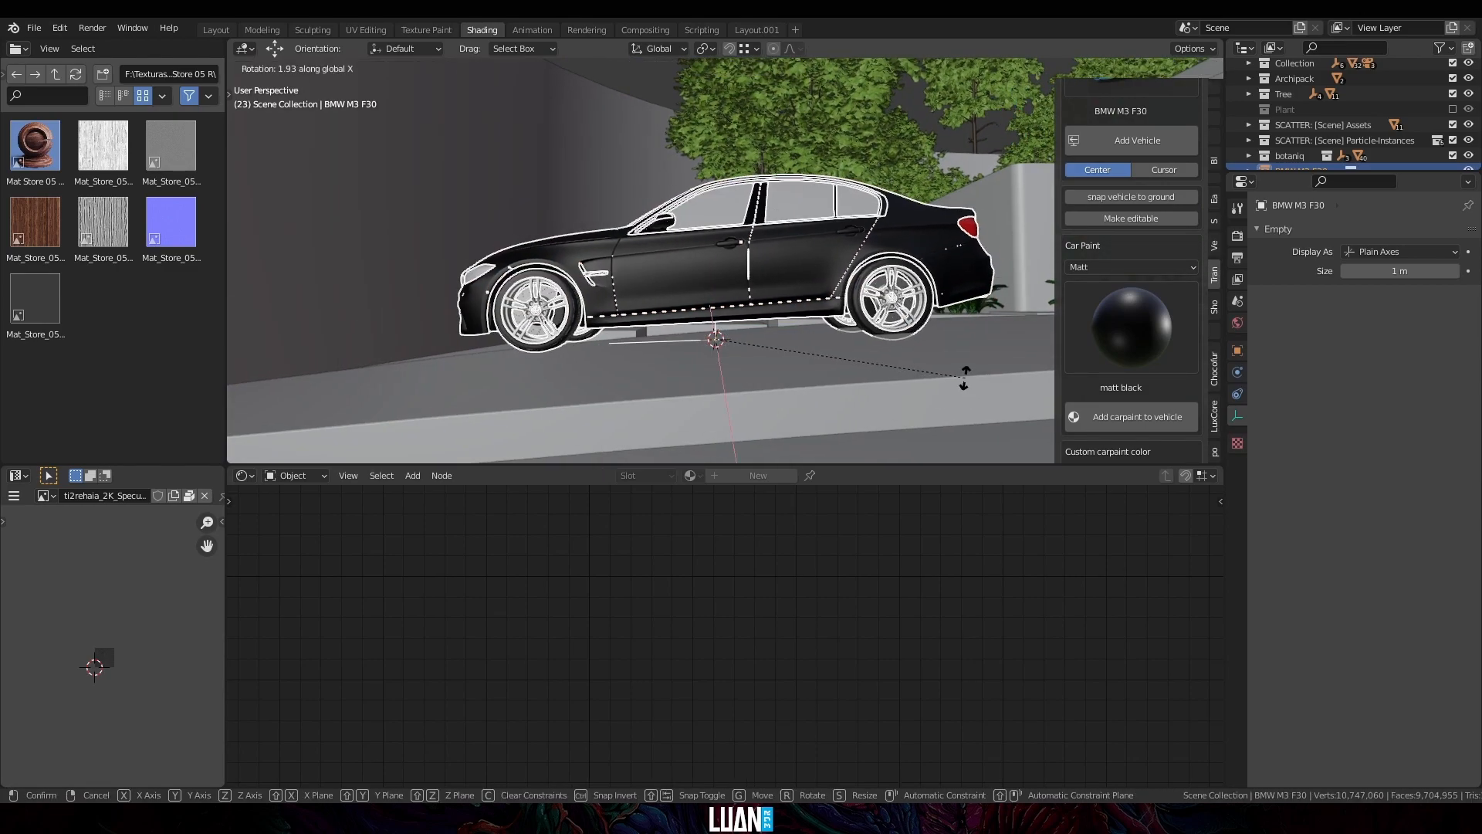
{"action": "left_click", "coordinate": [711, 332]}
Step: Move the car vertically toward the ground and tilt it about 0.75° further around the global X axis
{"action": "key", "text": "g"}
{"action": "key", "text": "z"}
{"action": "left_click", "coordinate": [941, 392]}
{"action": "key", "text": "r"}
{"action": "key", "text": "x"}
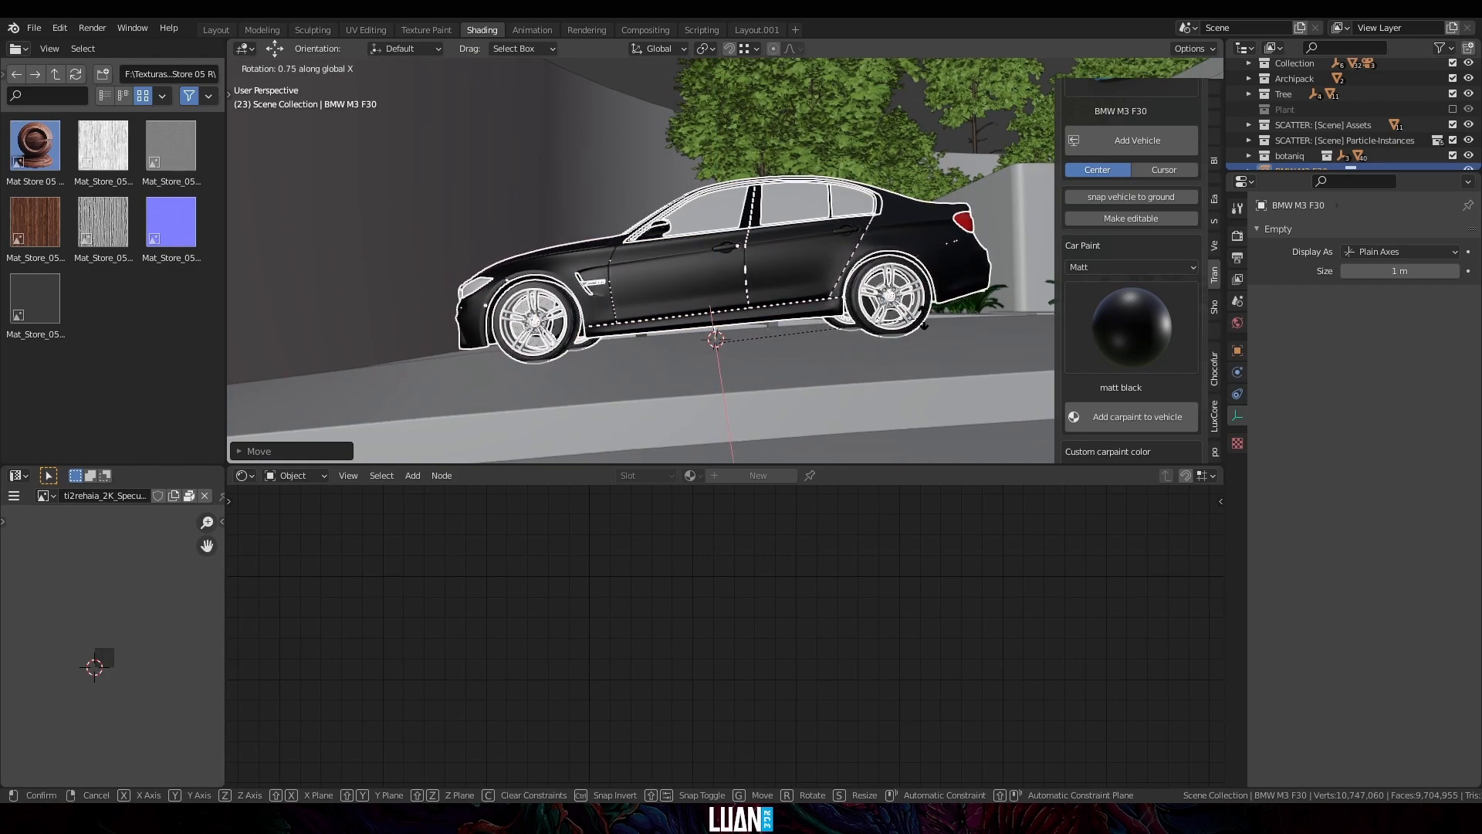
{"action": "left_click", "coordinate": [920, 320]}
Step: Adjust the car's height along Z to seat its wheels on the sloping ground
{"action": "scroll", "coordinate": [799, 325], "scroll_direction": "up", "scroll_amount": 3}
{"action": "key", "text": "g"}
{"action": "key", "text": "z"}
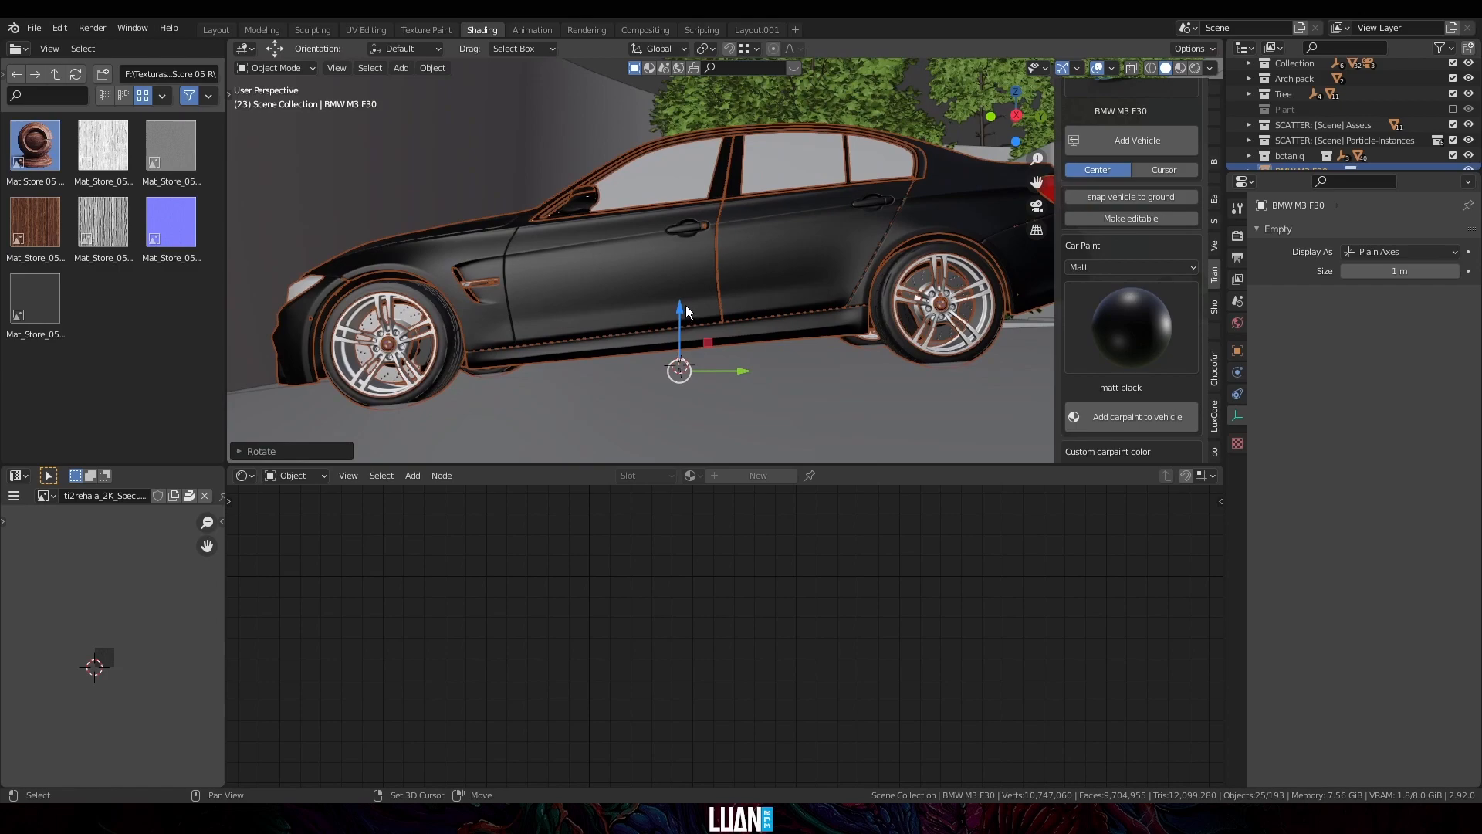
{"action": "left_click", "coordinate": [718, 340]}
Step: Move the car along the Y axis in top view and check its placement through the camera
{"action": "key", "text": "KP_0"}
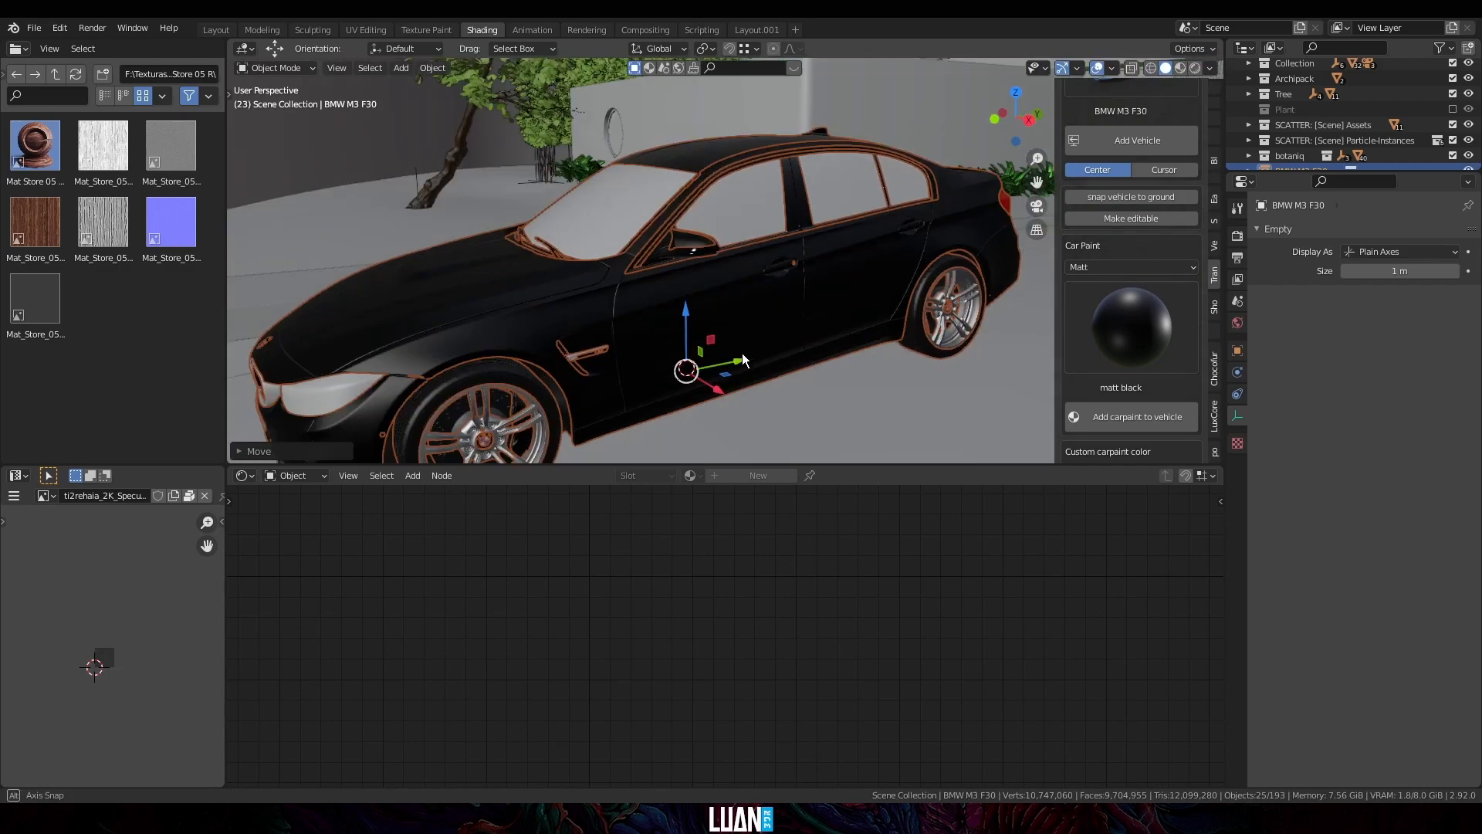
{"action": "scroll", "coordinate": [600, 357], "scroll_direction": "down", "scroll_amount": 2}
{"action": "key", "text": "KP_7"}
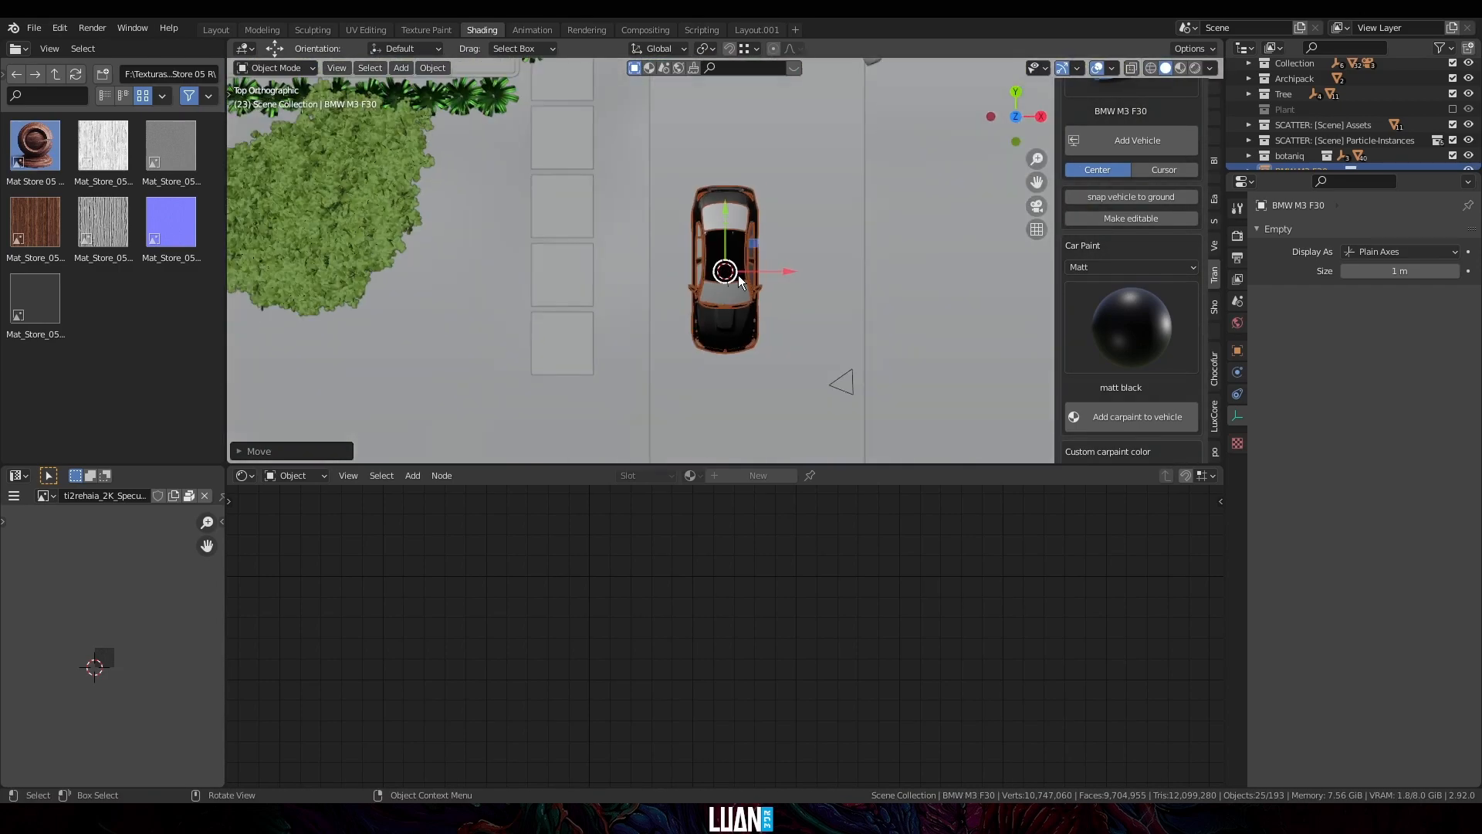
{"action": "key", "text": "g"}
{"action": "key", "text": "y"}
{"action": "left_click", "coordinate": [670, 328]}
{"action": "key", "text": "KP_0"}
{"action": "scroll", "coordinate": [670, 327], "scroll_direction": "up", "scroll_amount": 2}
{"action": "scroll", "coordinate": [647, 380], "scroll_direction": "down", "scroll_amount": 1}
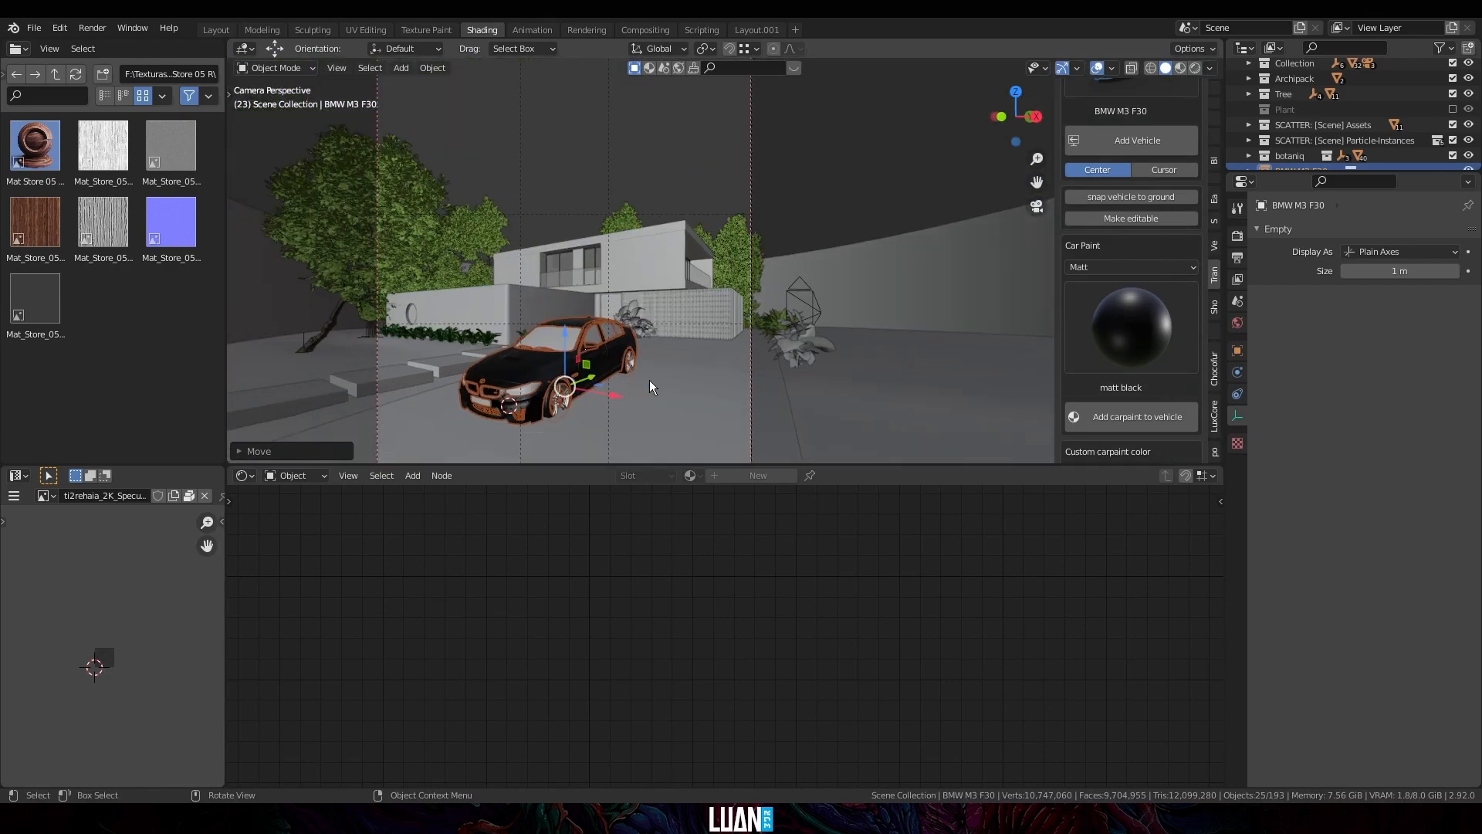
Step: Readjust the car's position along Y in top view to refine the camera composition
{"action": "key", "text": "KP_7"}
{"action": "key", "text": "g"}
{"action": "key", "text": "y"}
{"action": "left_click", "coordinate": [713, 183]}
{"action": "key", "text": "KP_0"}
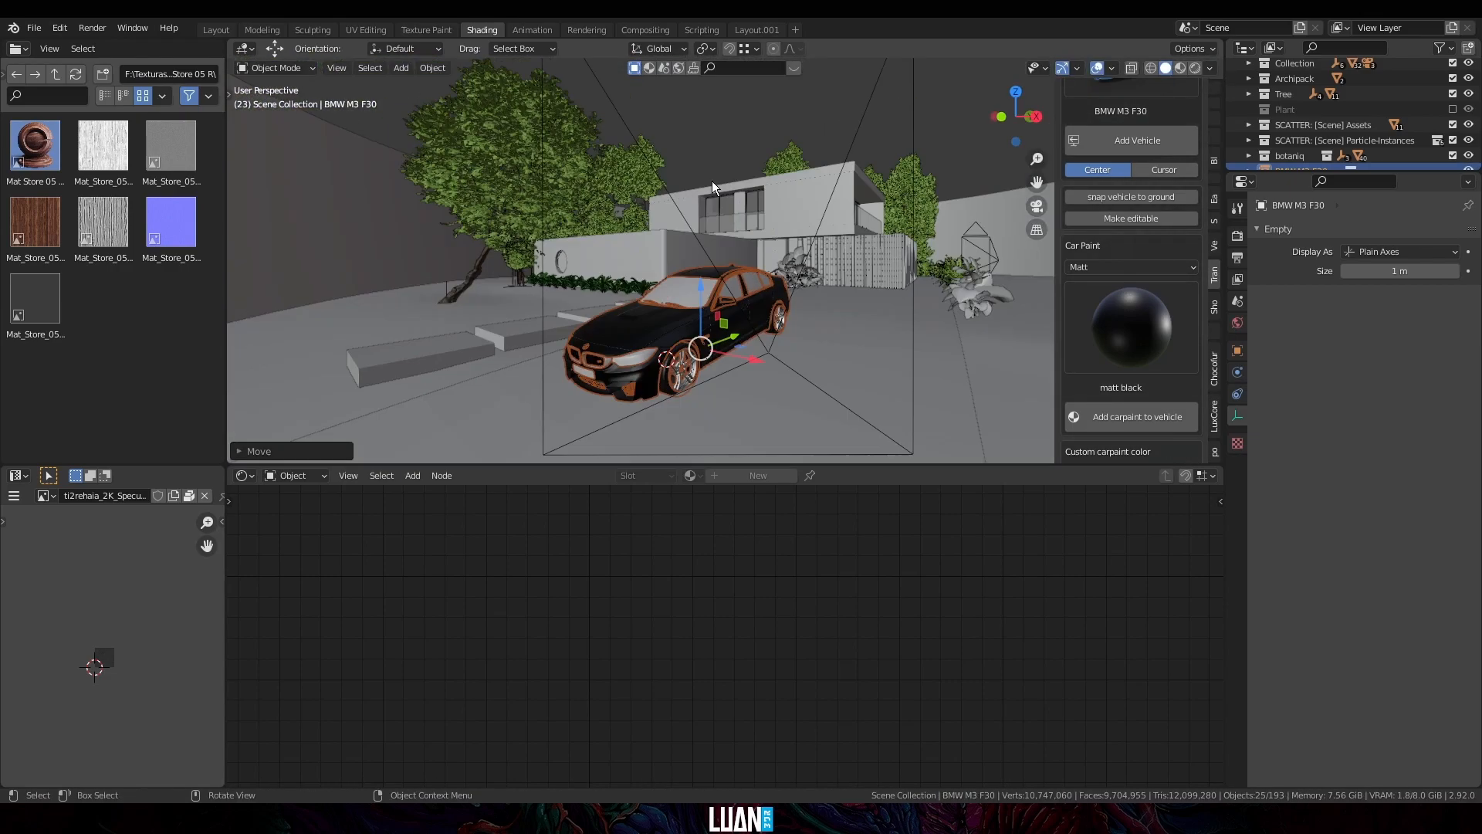
Step: Adjust the car's height along Z and rotate it about -0.42° around the global X axis to follow the slope
{"action": "middle_click_drag", "start_coordinate": [712, 232], "coordinate": [710, 316]}
{"action": "key", "text": "g"}
{"action": "key", "text": "z"}
{"action": "left_click_drag", "start_coordinate": [710, 307], "coordinate": [711, 364]}
{"action": "key", "text": "r"}
{"action": "key", "text": "x"}
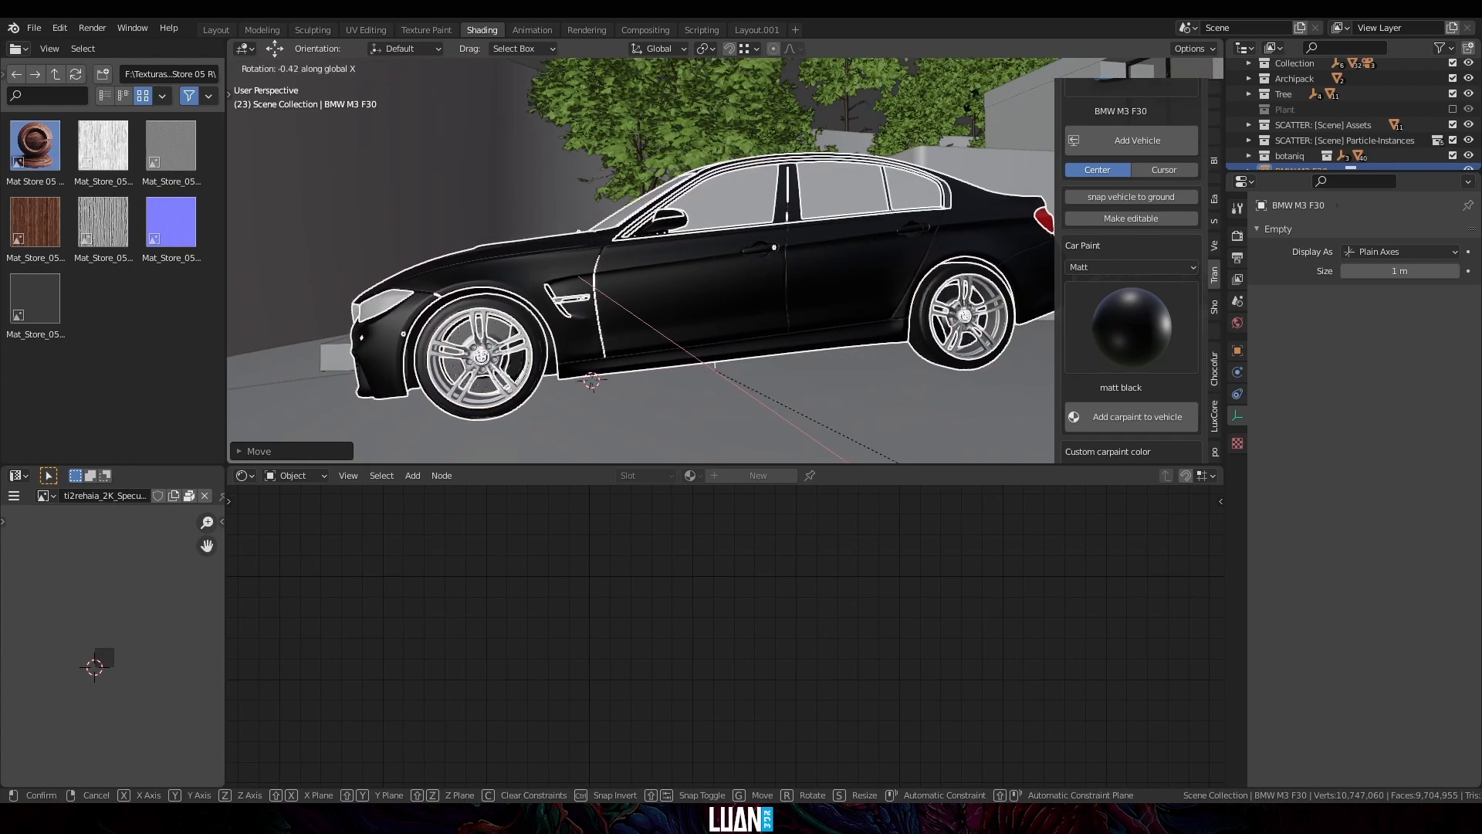
{"action": "left_click", "coordinate": [1019, 429]}
Step: Lower the car slightly and refine its tilt around the global X axis so the wheels sit on the ground
{"action": "left_click_drag", "start_coordinate": [714, 304], "coordinate": [727, 320]}
{"action": "middle_click_drag", "start_coordinate": [727, 319], "coordinate": [662, 308], "text": "shift"}
{"action": "key", "text": "r"}
{"action": "key", "text": "x"}
{"action": "left_click", "coordinate": [972, 380]}
{"action": "middle_click_drag", "start_coordinate": [971, 380], "coordinate": [1026, 394]}
{"action": "scroll", "coordinate": [772, 347], "scroll_direction": "down", "scroll_amount": 4}
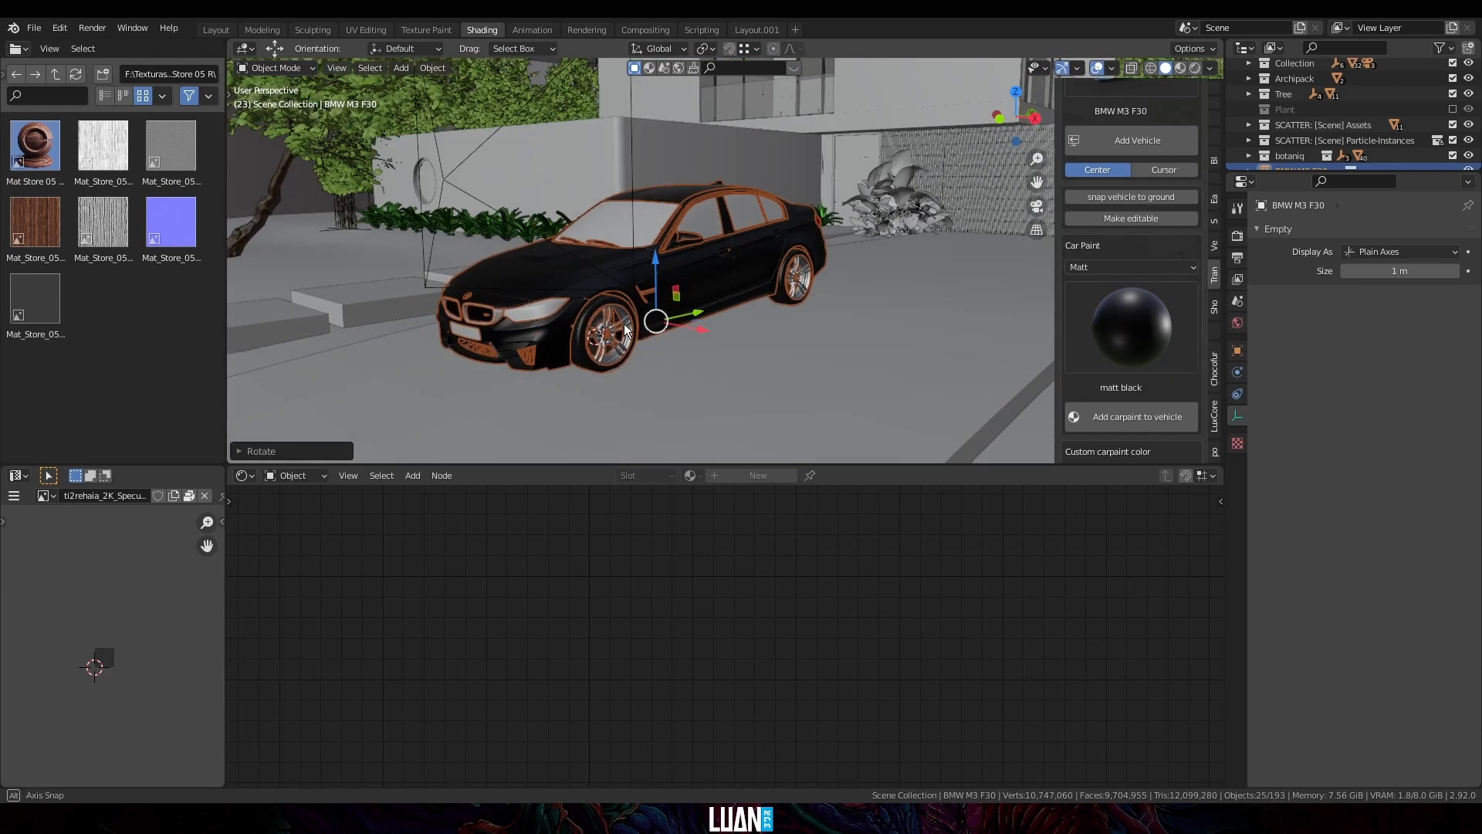
Step: Shift the car along the global X axis to adjust its placement in the camera view
{"action": "middle_click_drag", "start_coordinate": [571, 302], "coordinate": [619, 312]}
{"action": "key", "text": "KP_0"}
{"action": "middle_click_drag", "start_coordinate": [668, 355], "coordinate": [617, 424], "text": "shift"}
{"action": "key", "text": "g"}
{"action": "key", "text": "x"}
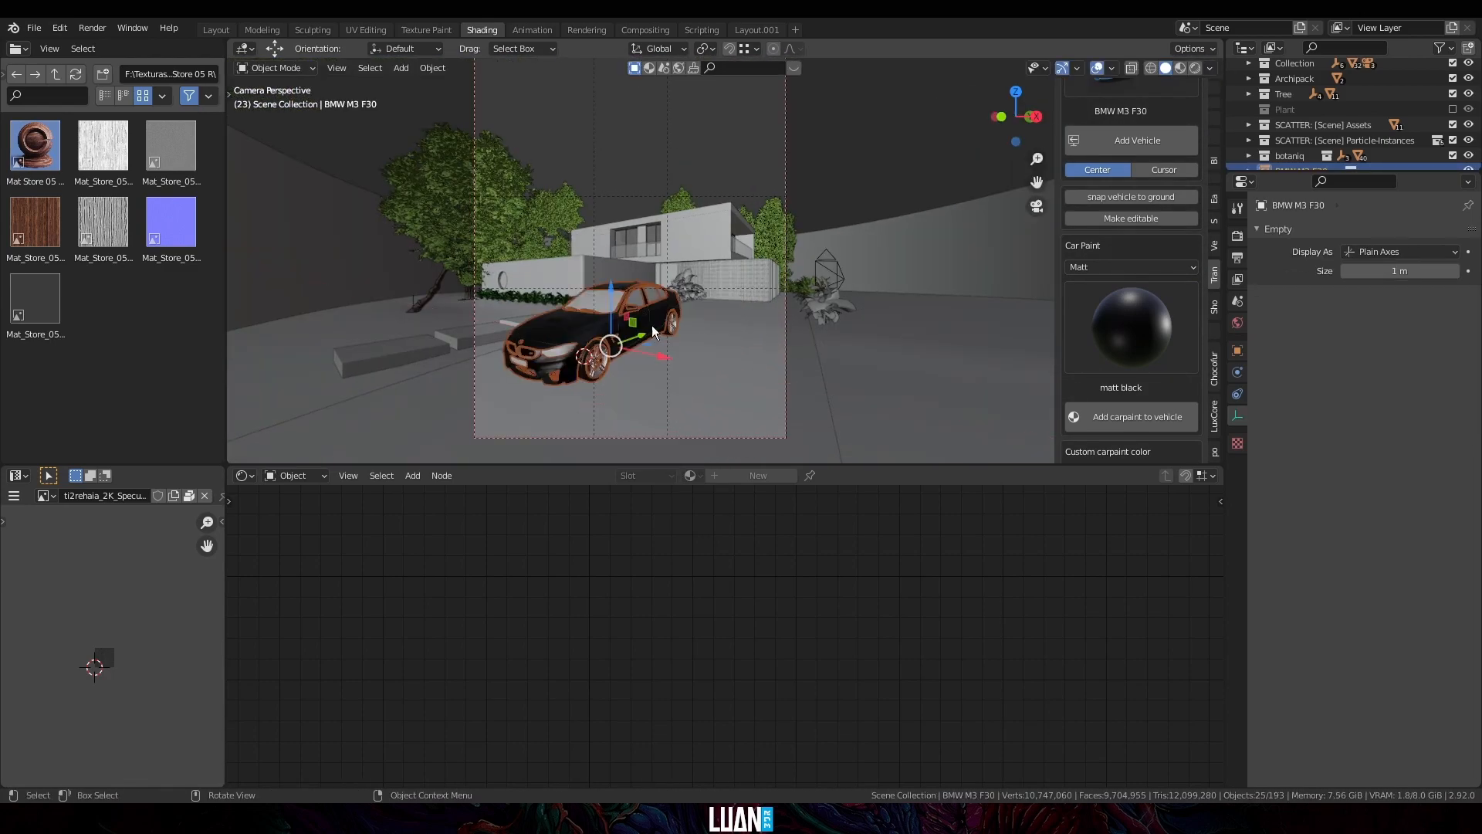
{"action": "left_click", "coordinate": [684, 361]}
{"action": "left_click", "coordinate": [719, 125]}
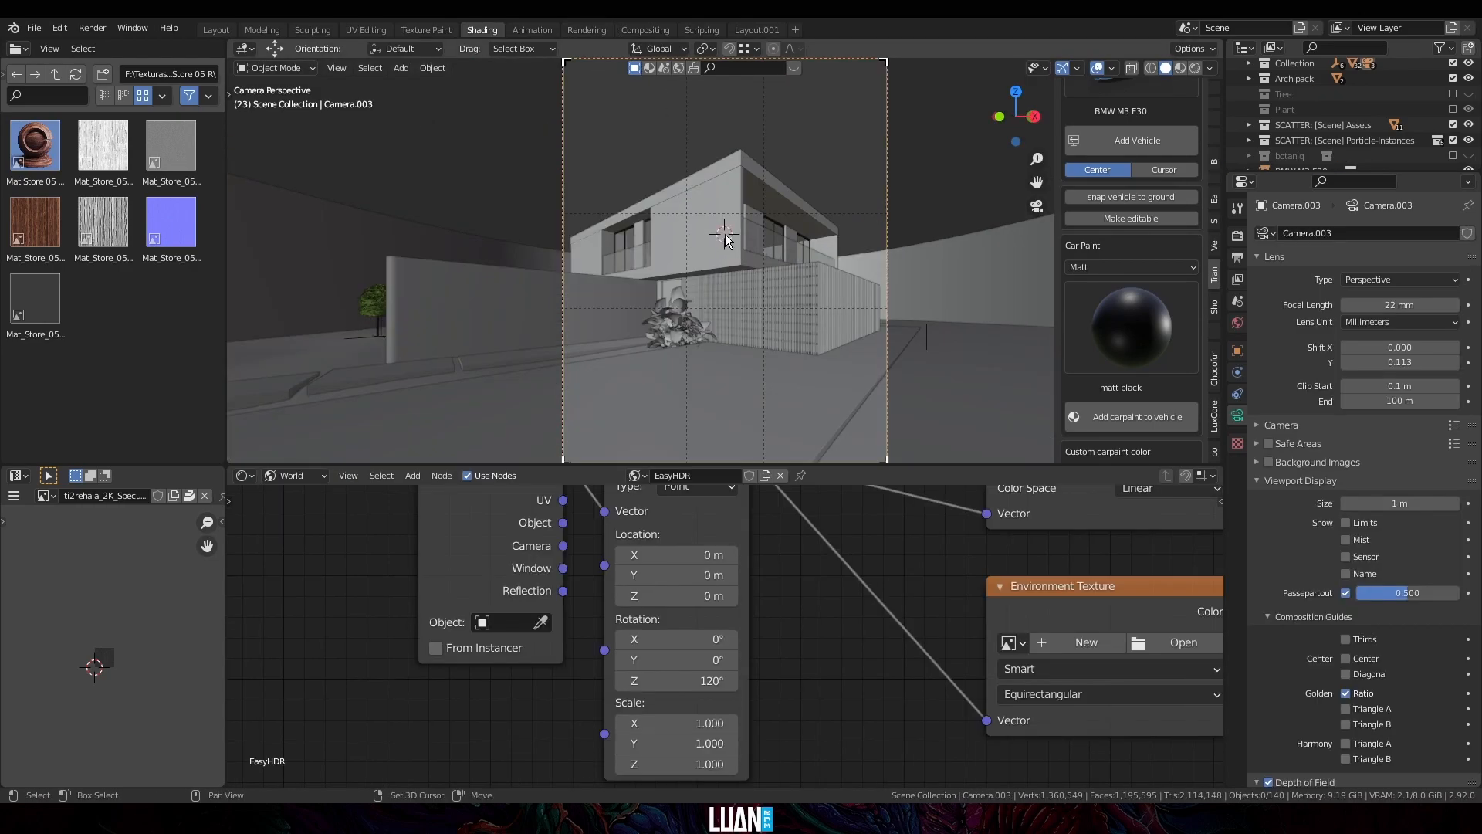
Step: Add a mesh plane in front of the house and rotate it freely to face the camera
{"action": "key", "text": "shift+a"}
{"action": "left_click", "coordinate": [795, 244]}
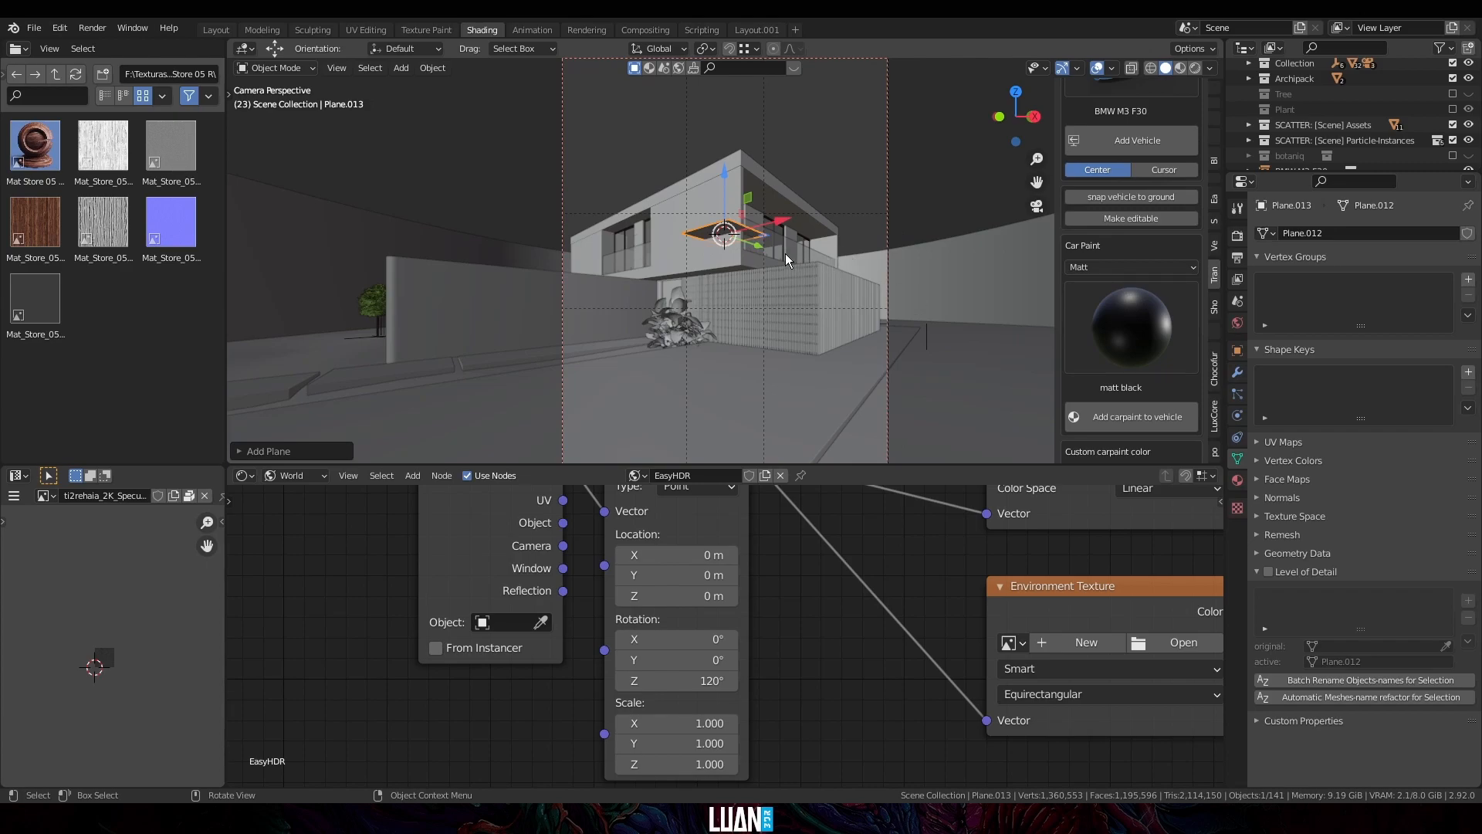
{"action": "key", "text": "r"}
{"action": "key", "text": "r"}
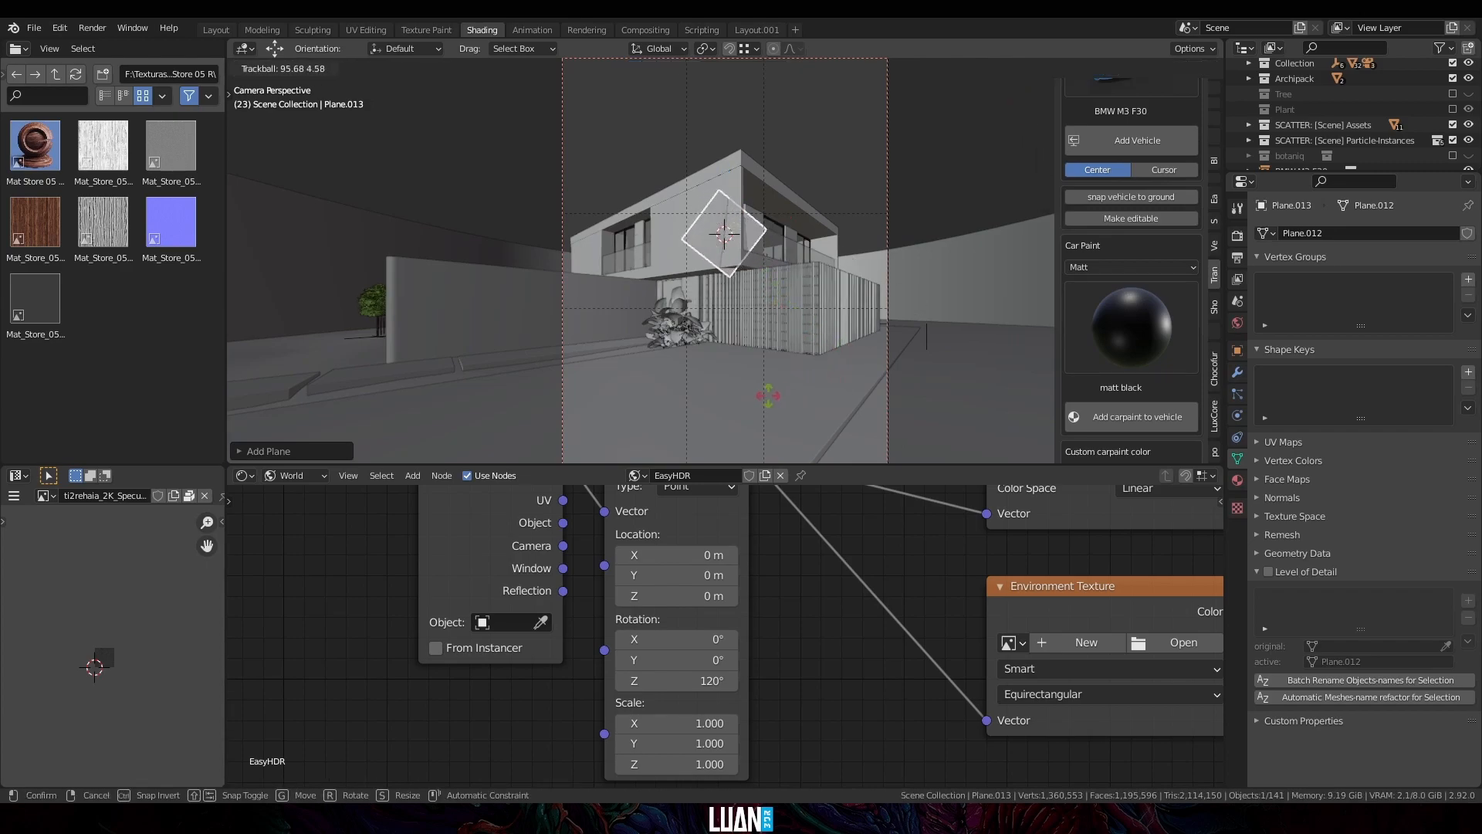
{"action": "left_click", "coordinate": [818, 272]}
Step: Resize and position the plane over the house's upper wall, and place a duplicate in front of the adjacent balcony
{"action": "key", "text": "s"}
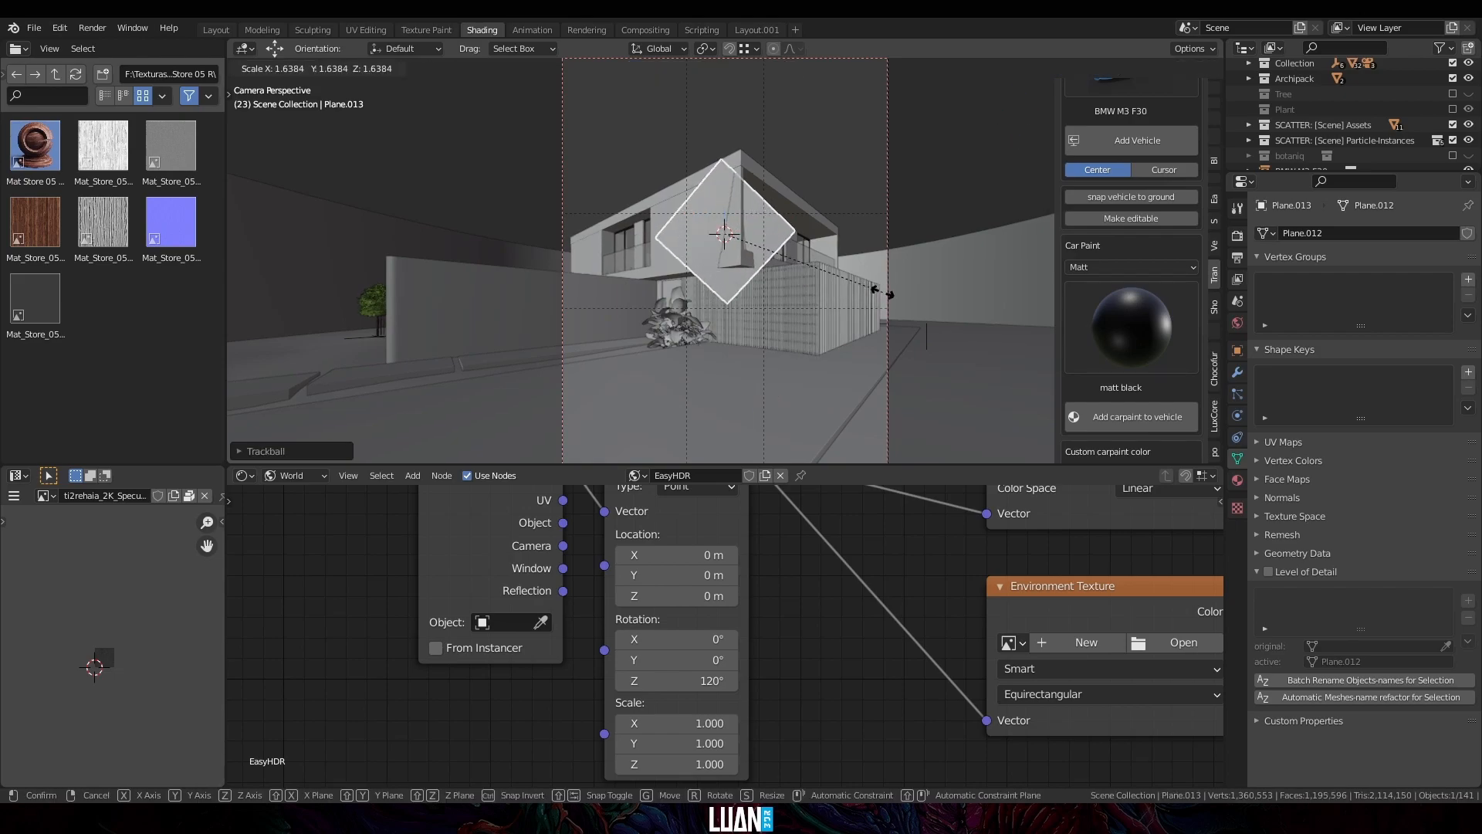
{"action": "left_click", "coordinate": [886, 294]}
{"action": "scroll", "coordinate": [755, 199], "scroll_direction": "up", "scroll_amount": 2}
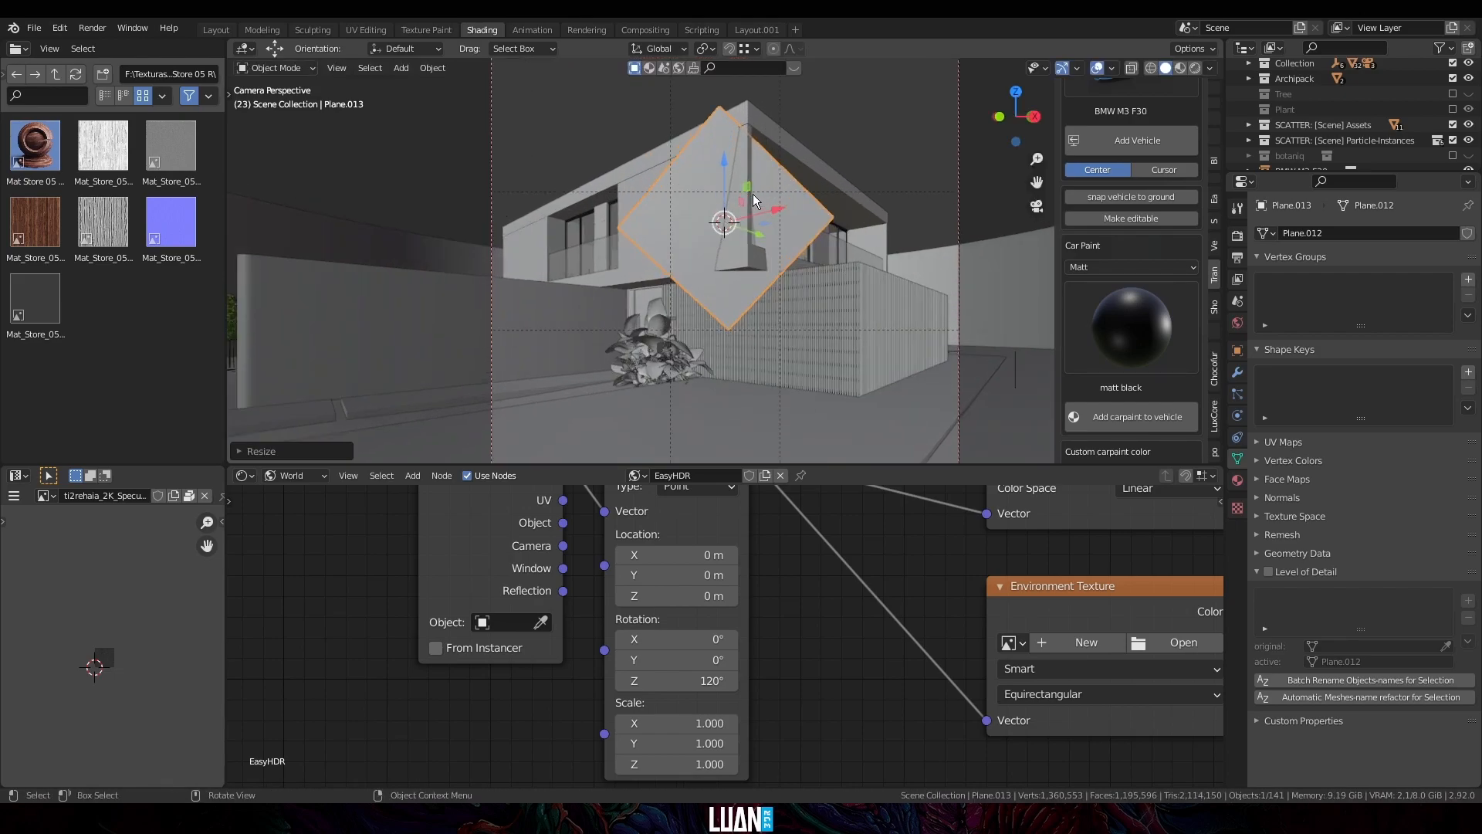
{"action": "key", "text": "s"}
{"action": "left_click", "coordinate": [768, 243]}
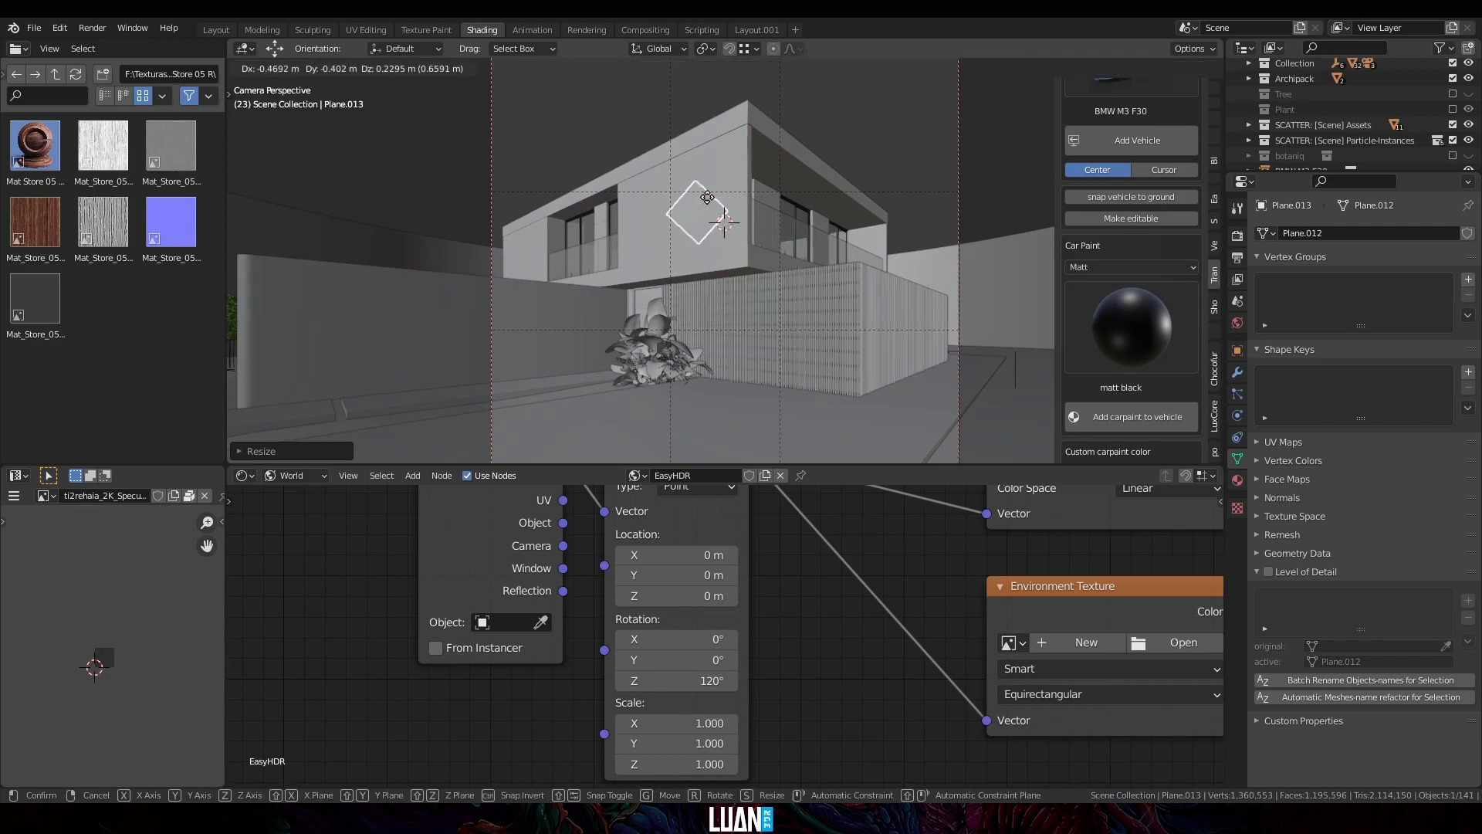
{"action": "key", "text": "shift+d"}
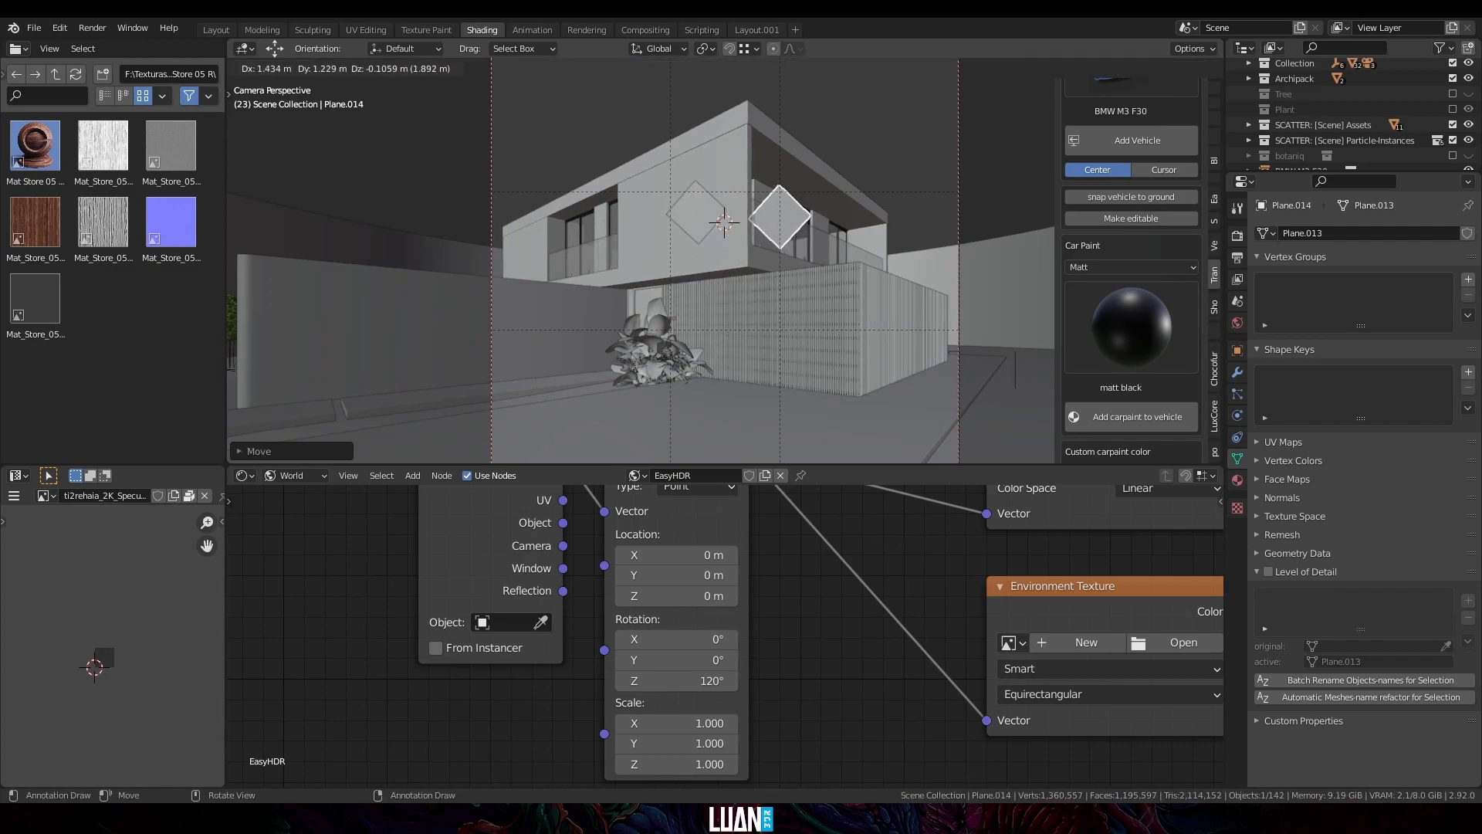
{"action": "left_click", "coordinate": [787, 224]}
Step: Give the duplicate plane a new material with a pure white Base Color and assign the same material to the original plane
{"action": "left_click", "coordinate": [1237, 480]}
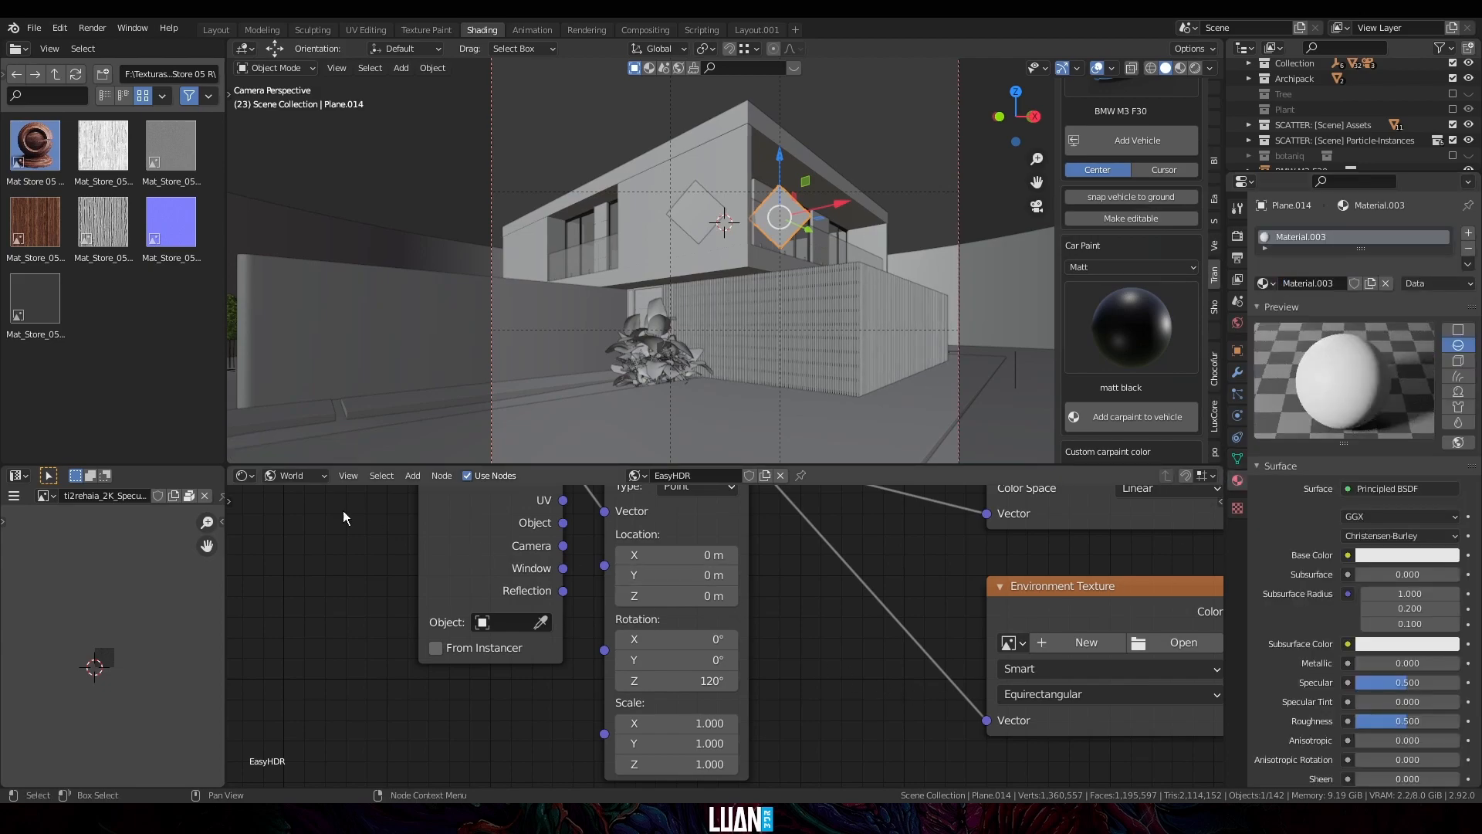
{"action": "left_click", "coordinate": [293, 492]}
{"action": "scroll", "coordinate": [618, 633], "scroll_direction": "down", "scroll_amount": 4}
{"action": "scroll", "coordinate": [617, 633], "scroll_direction": "up", "scroll_amount": 2}
{"action": "left_click", "coordinate": [710, 678]}
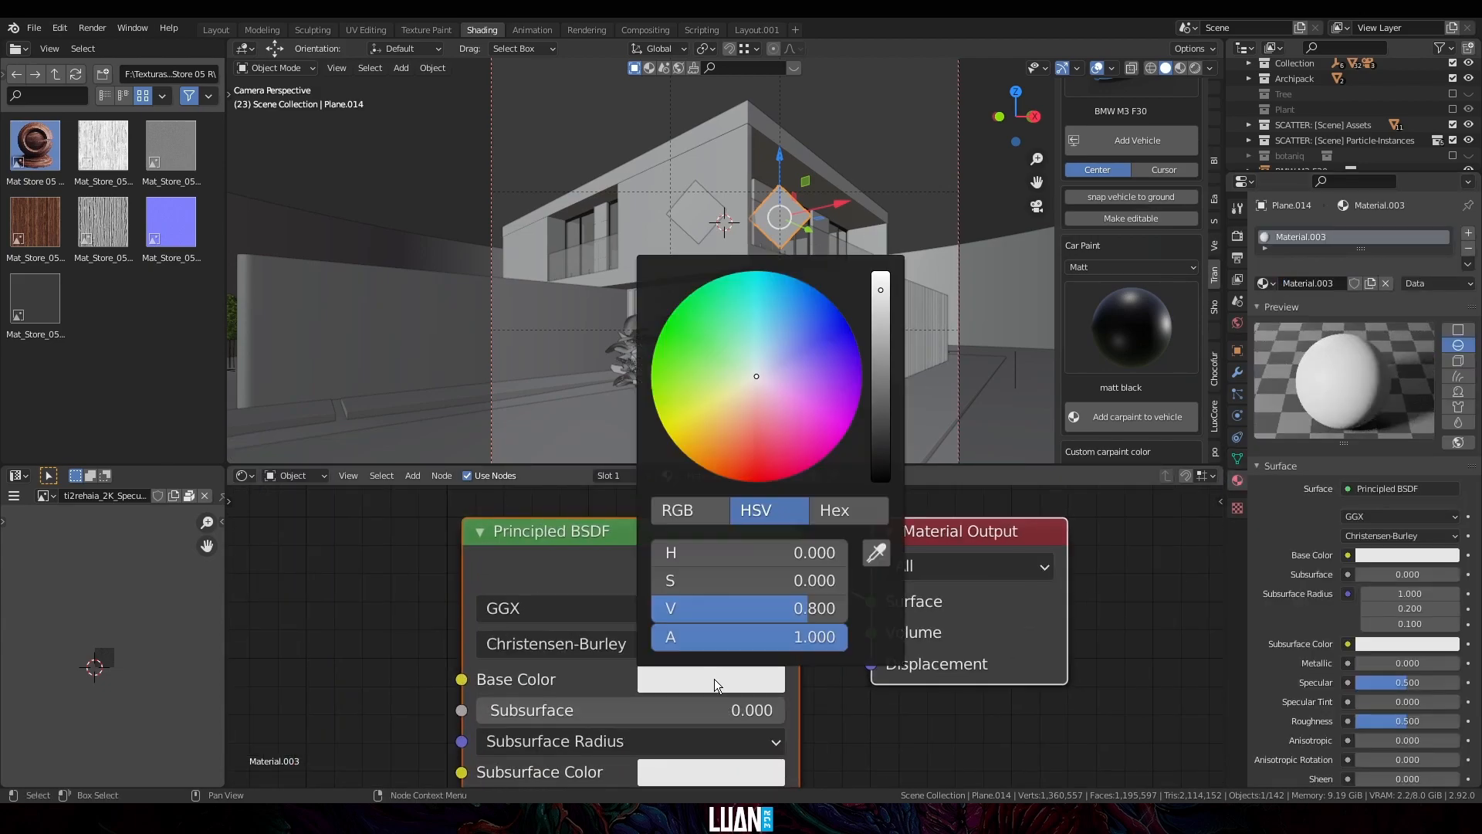
{"action": "left_click_drag", "start_coordinate": [882, 290], "coordinate": [882, 274]}
{"action": "scroll", "coordinate": [693, 178], "scroll_direction": "up", "scroll_amount": 5}
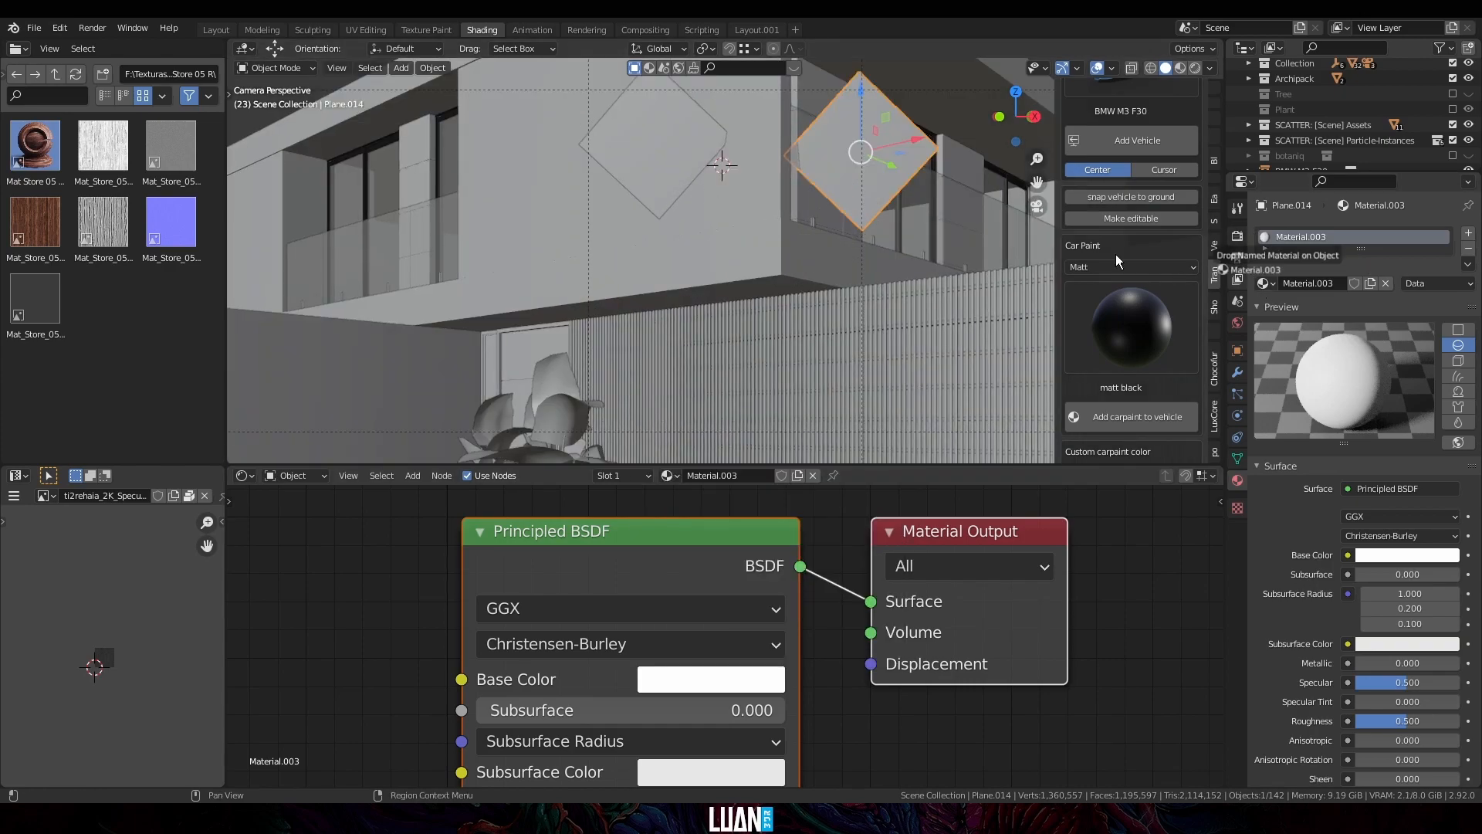
{"action": "left_click_drag", "start_coordinate": [1115, 253], "coordinate": [652, 145]}
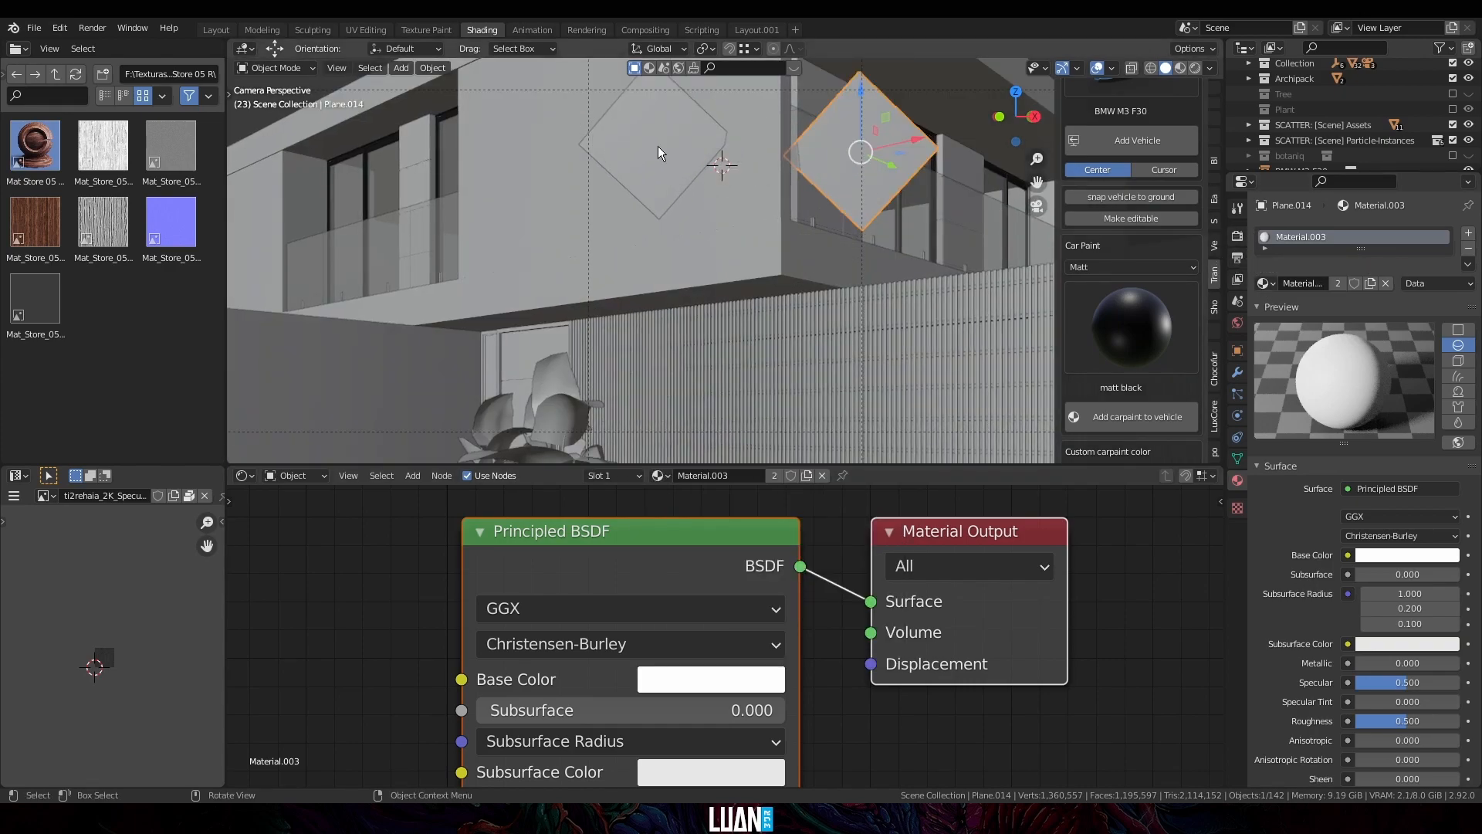
Step: Render the house scene with the two white reference planes in render slot 4
{"action": "left_click", "coordinate": [586, 30]}
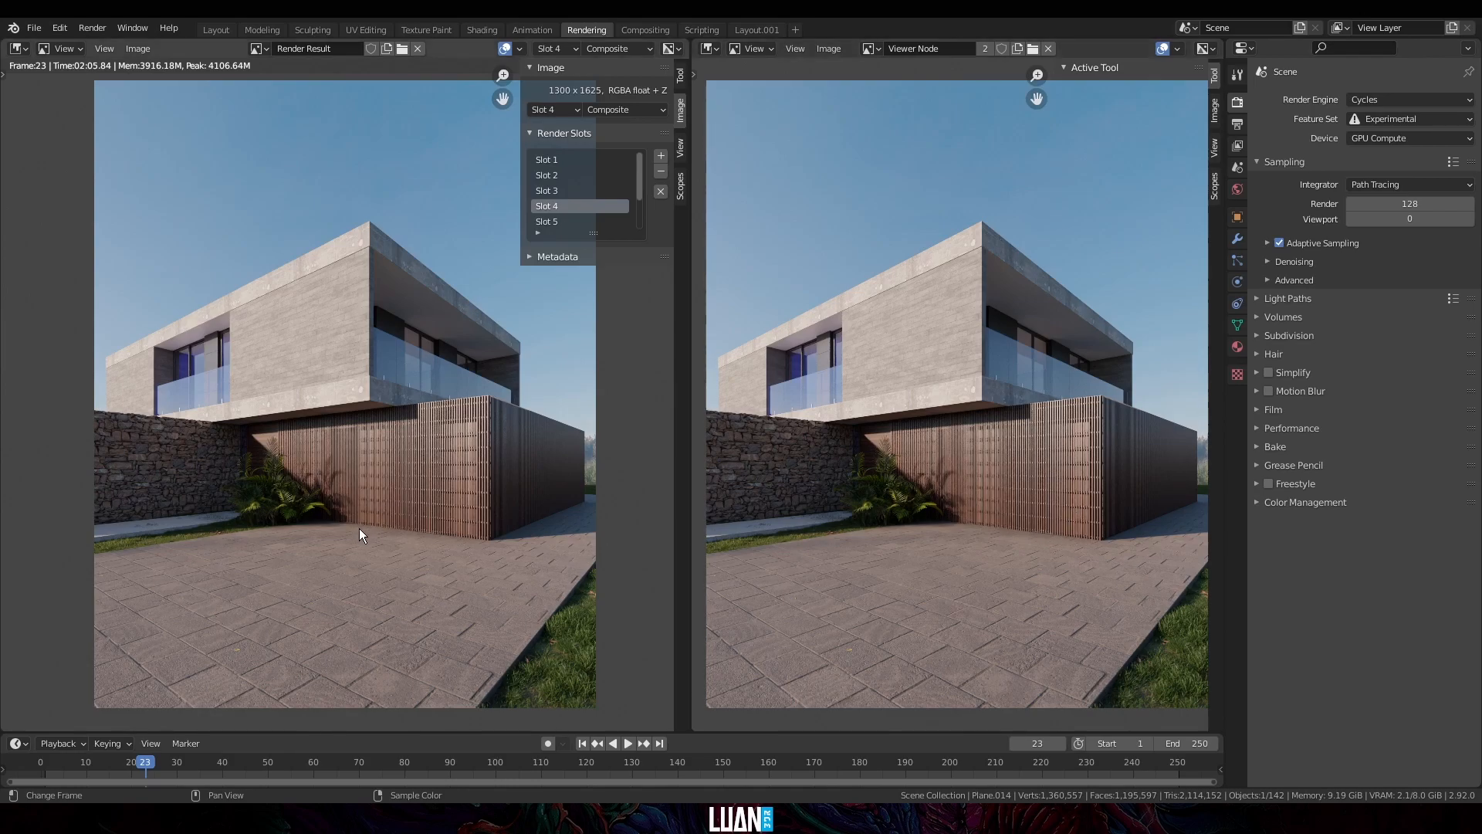
{"action": "key", "text": "F12"}
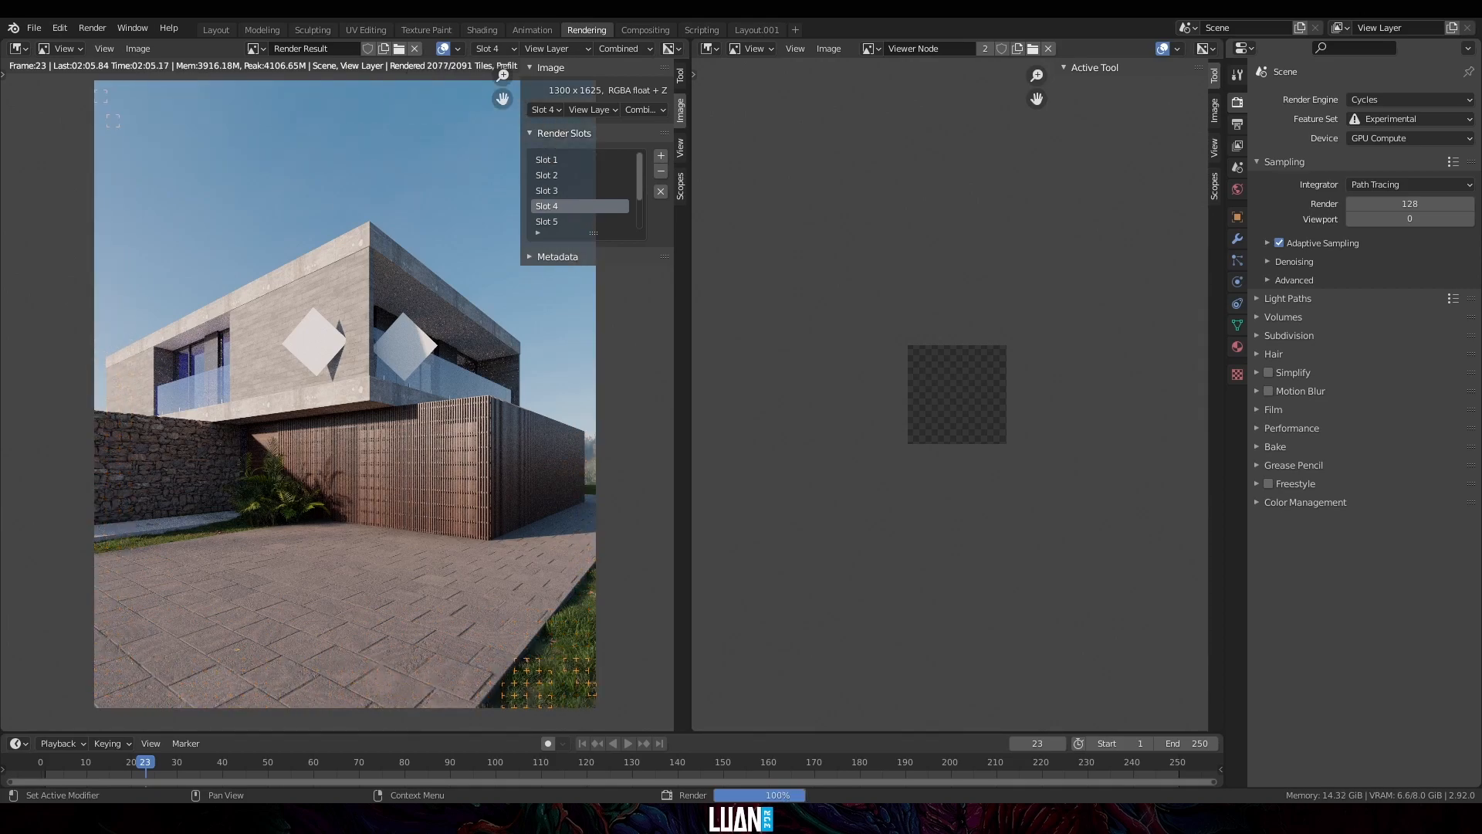
Step: Add a Mix colour node to the compositing node tree and place it near the Viewer node
{"action": "left_click", "coordinate": [645, 30]}
{"action": "key", "text": "shift+a"}
{"action": "mouse_move", "coordinate": [517, 368]}
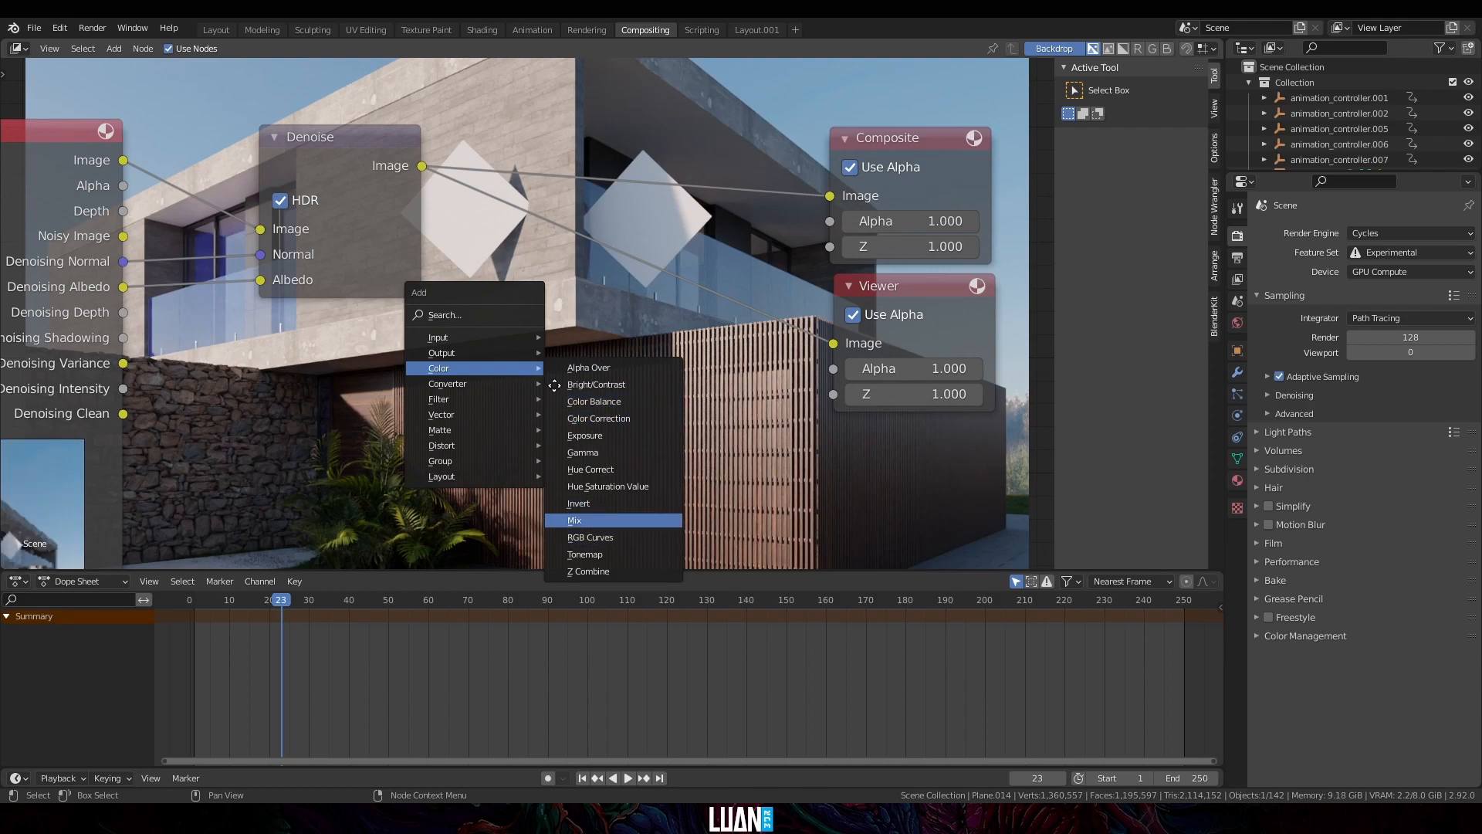
{"action": "left_click", "coordinate": [601, 521]}
{"action": "left_click", "coordinate": [652, 349]}
{"action": "middle_click_drag", "start_coordinate": [652, 349], "coordinate": [791, 132]}
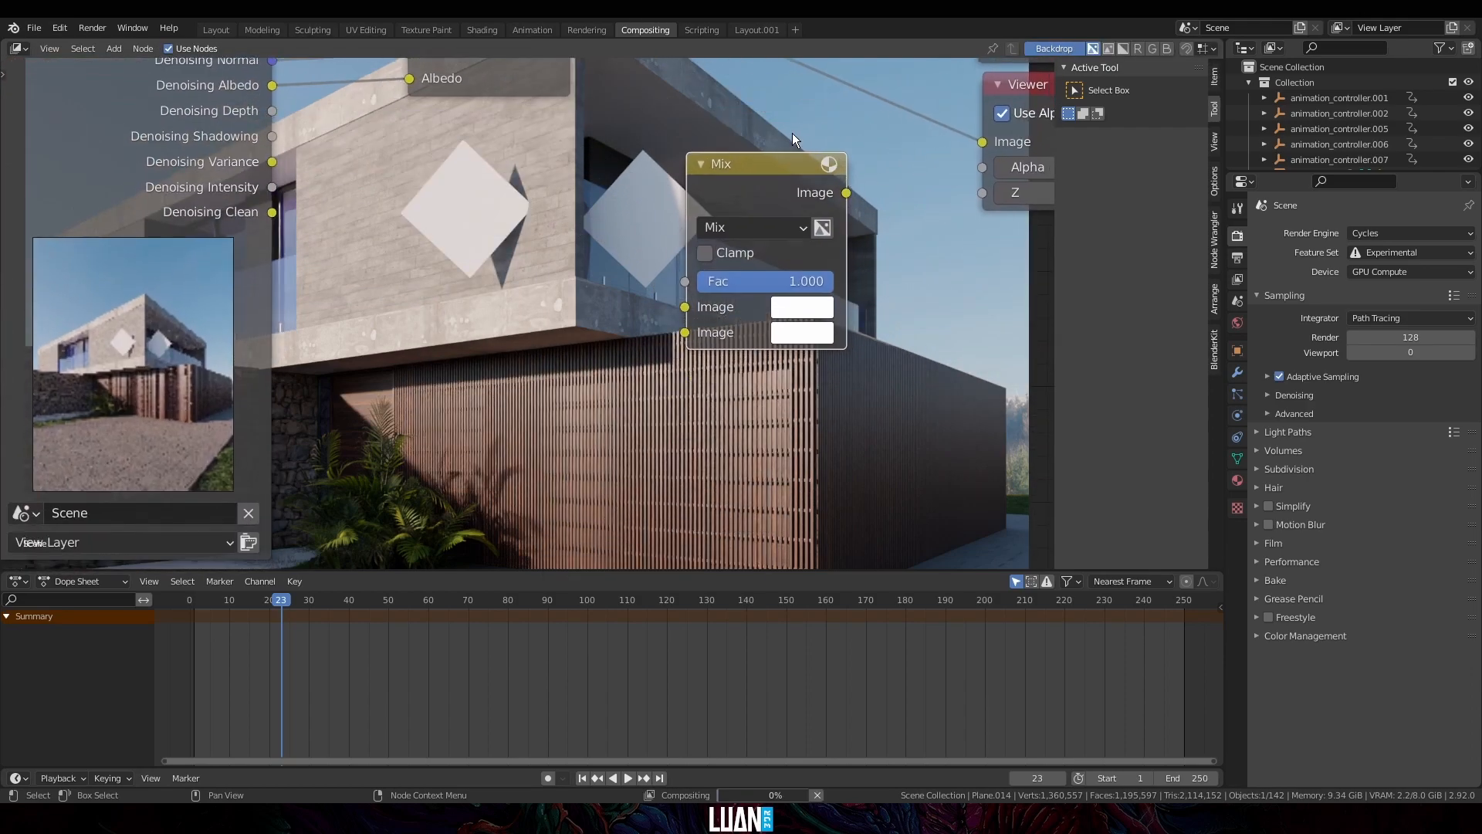
Step: Sample a rendered white plane's colour into the Mix node's second Image input and set its V value to 1.000
{"action": "left_click", "coordinate": [804, 335]}
{"action": "left_click", "coordinate": [967, 585]}
{"action": "left_click", "coordinate": [827, 310]}
{"action": "left_click", "coordinate": [806, 333]}
{"action": "left_click", "coordinate": [967, 584]}
{"action": "left_click", "coordinate": [803, 333]}
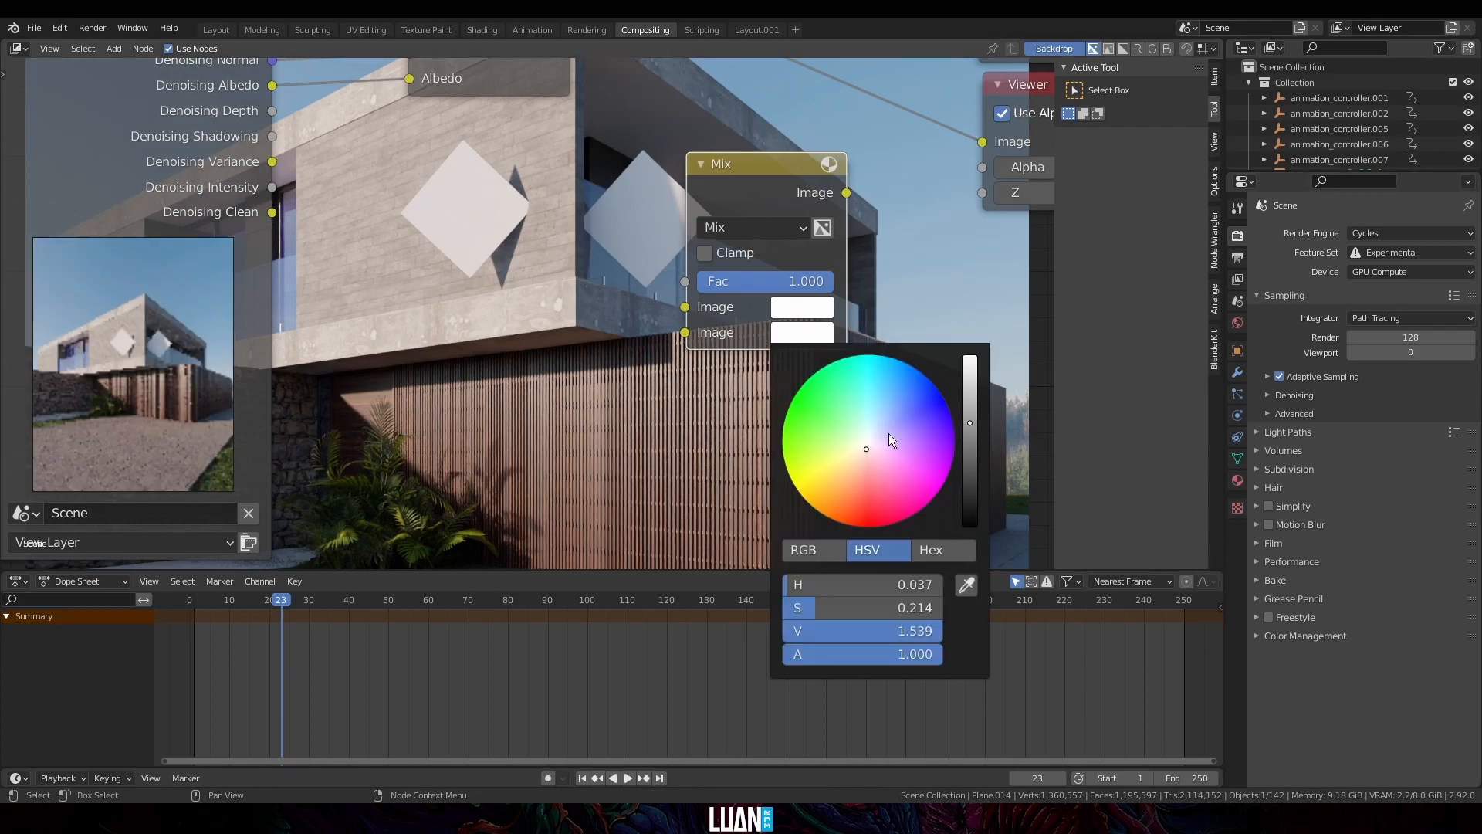
{"action": "left_click", "coordinate": [877, 632]}
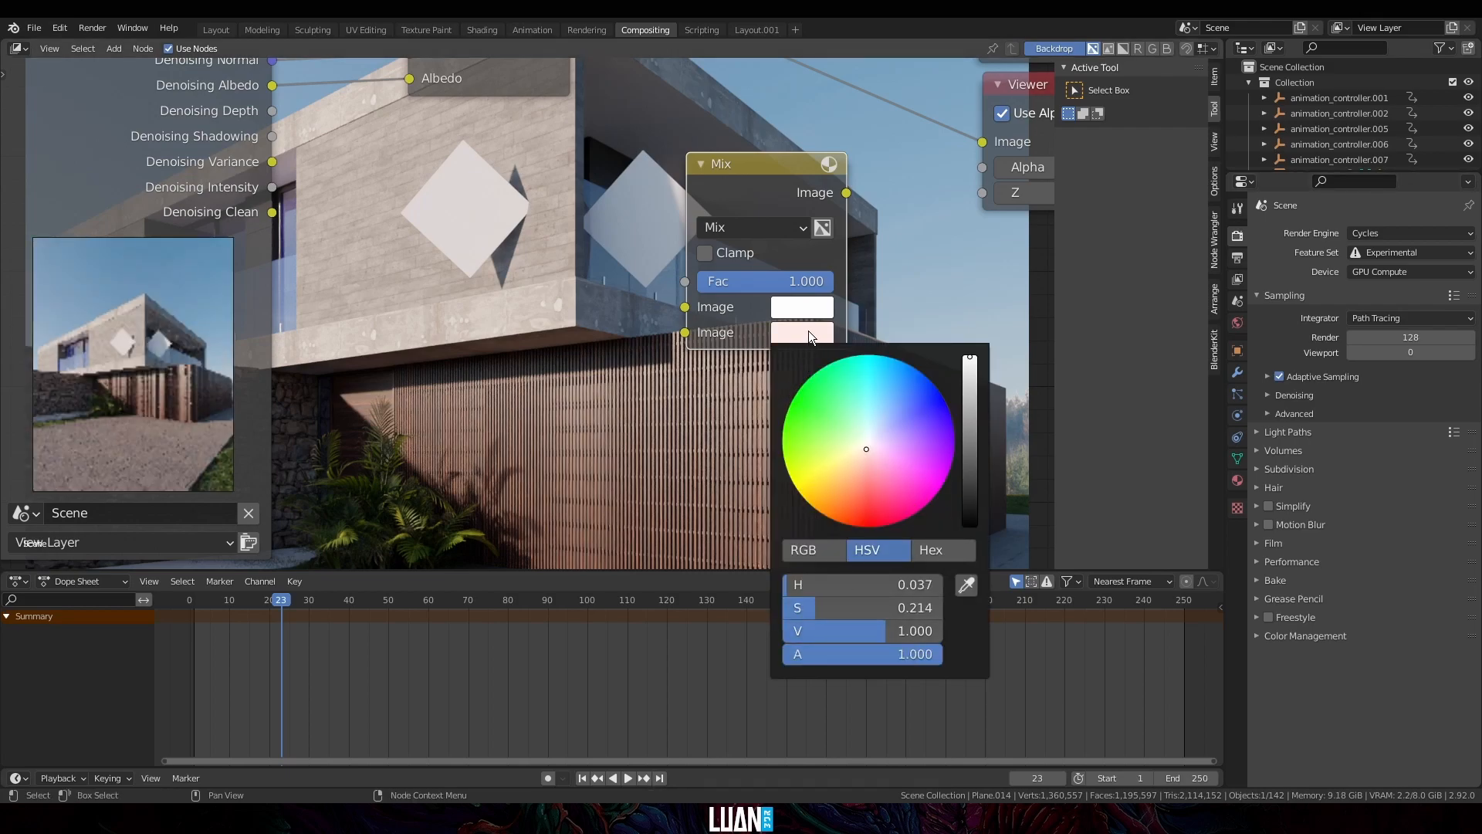
{"action": "left_click", "coordinate": [780, 332]}
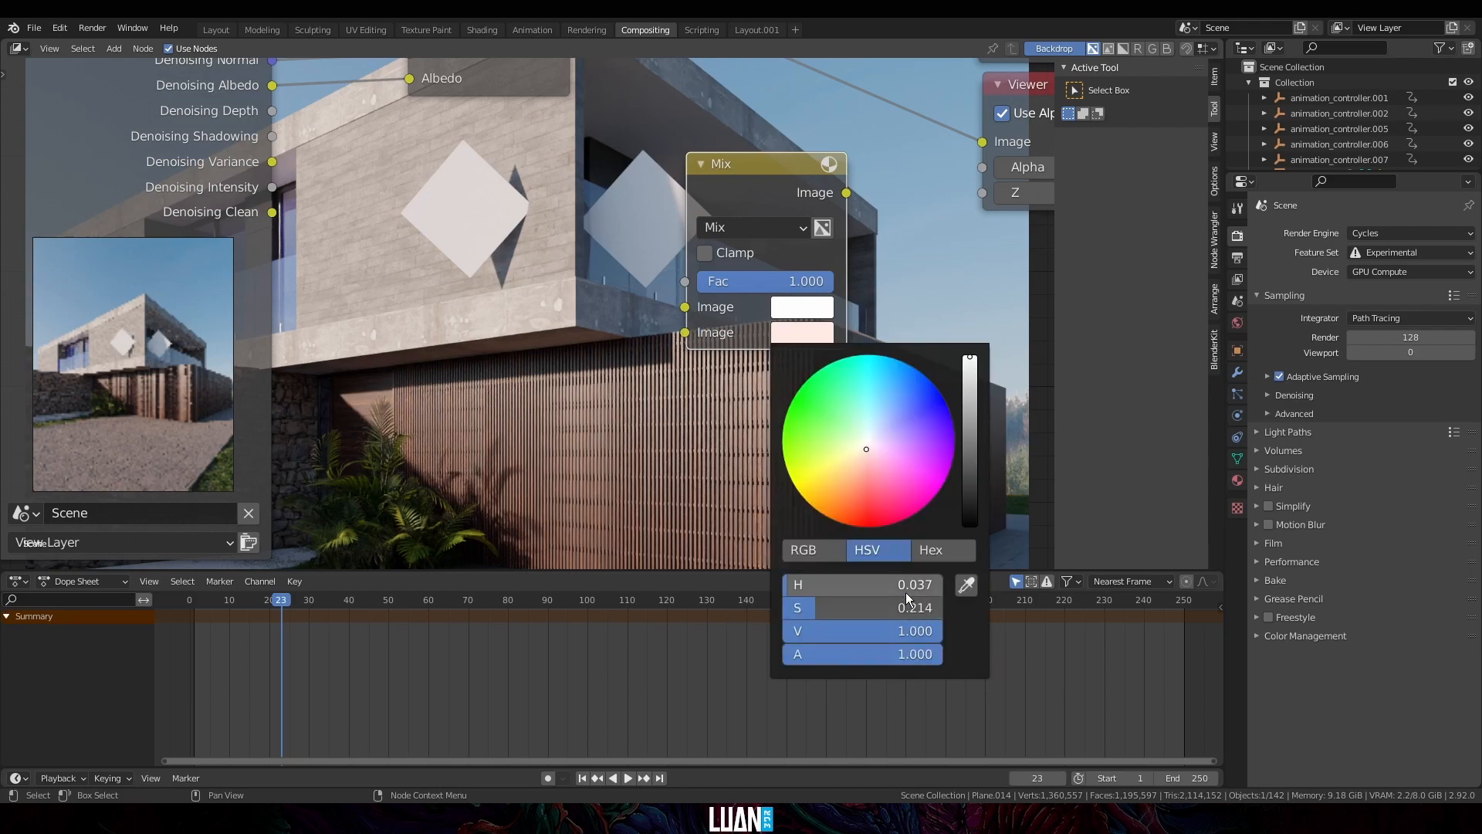
Step: Set the Mix node's blend mode to Divide, insert it between Denoise and Viewer, and inspect the white-balanced render
{"action": "middle_click_drag", "start_coordinate": [773, 144], "coordinate": [721, 261]}
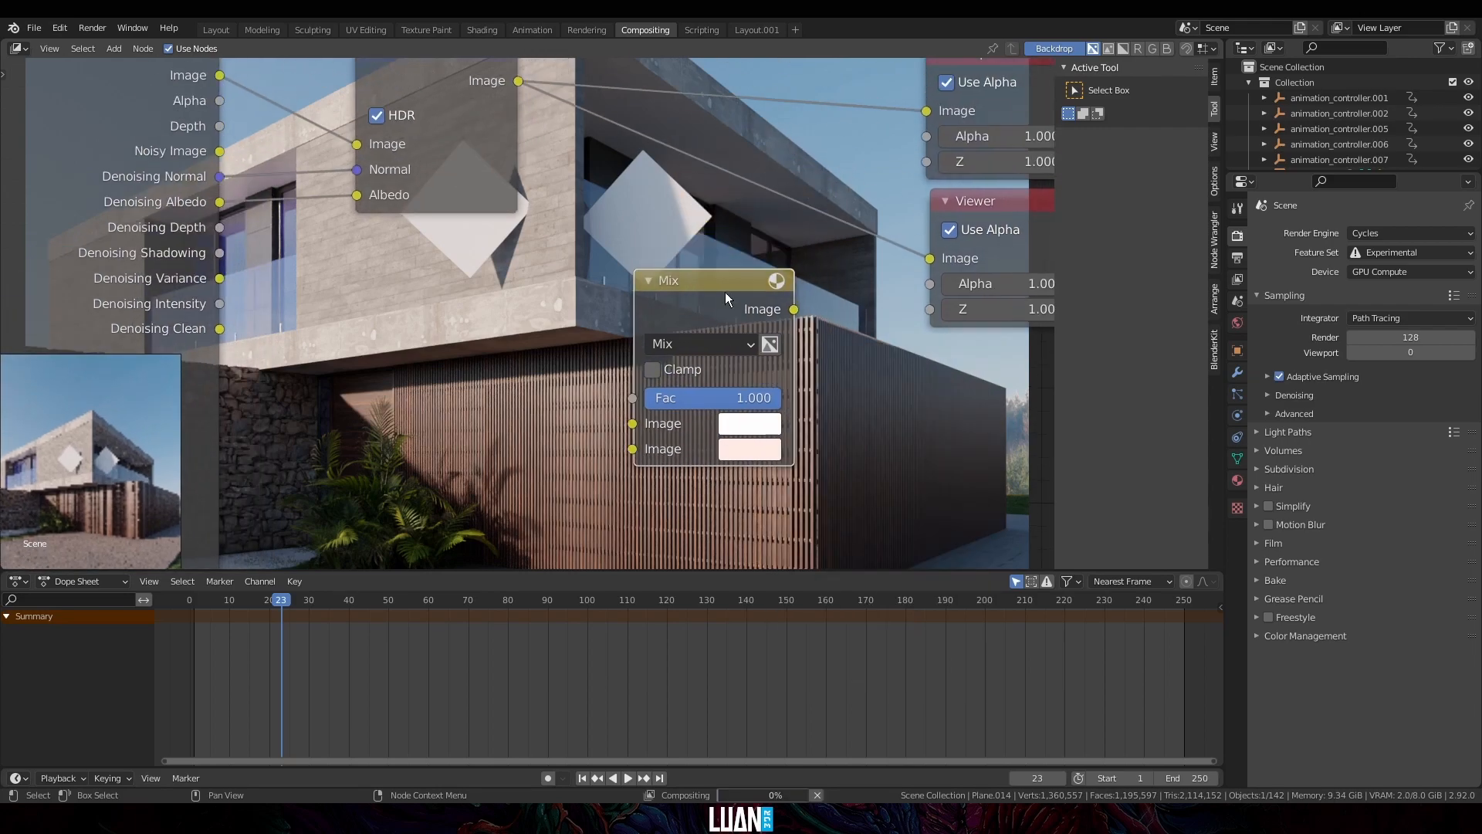
{"action": "left_click", "coordinate": [711, 346]}
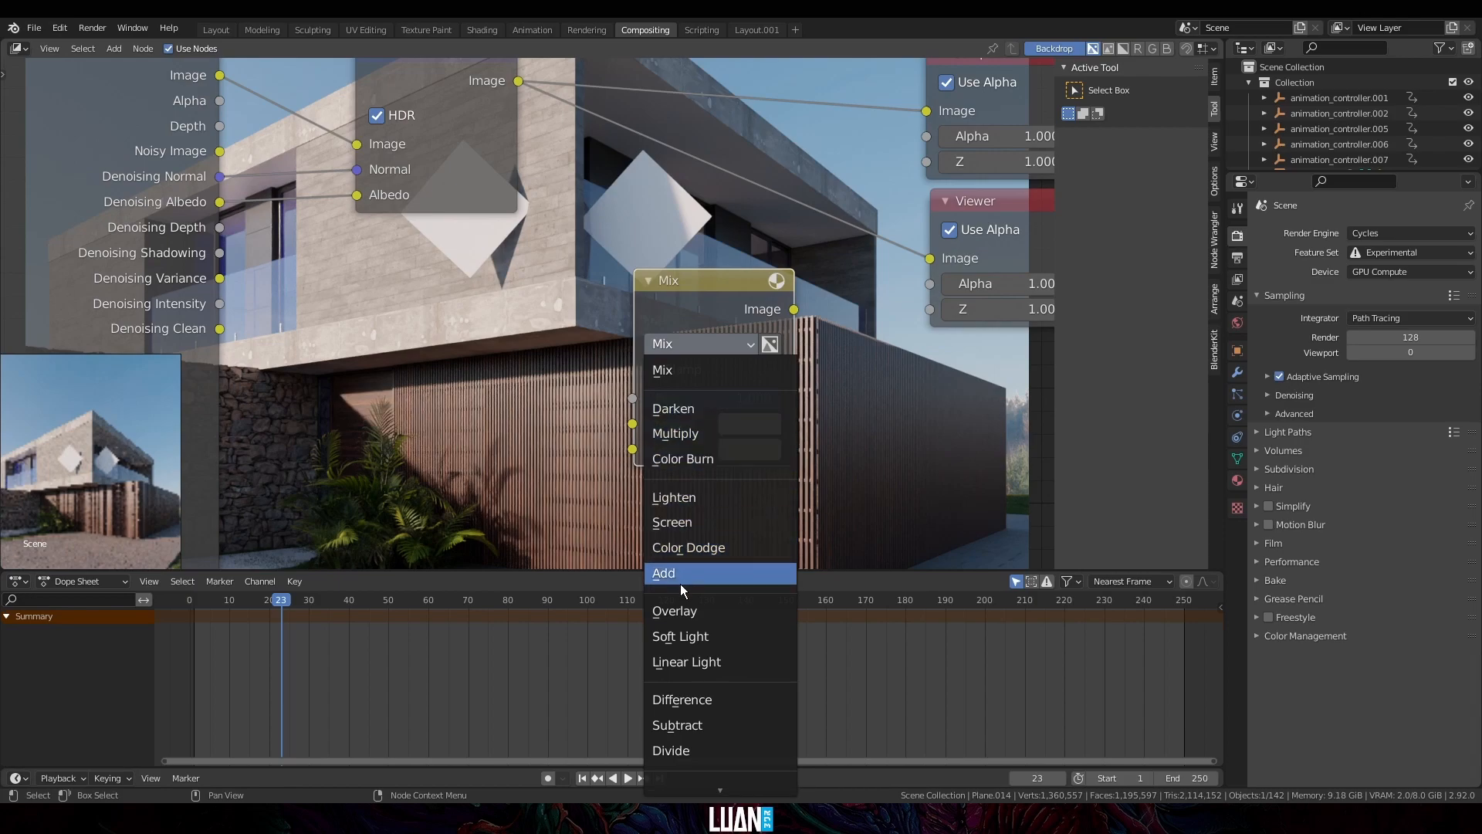
{"action": "left_click", "coordinate": [720, 751]}
{"action": "middle_click_drag", "start_coordinate": [720, 297], "coordinate": [553, 461]}
{"action": "left_click_drag", "start_coordinate": [558, 460], "coordinate": [530, 326]}
{"action": "scroll", "coordinate": [757, 230], "scroll_direction": "down", "scroll_amount": 2}
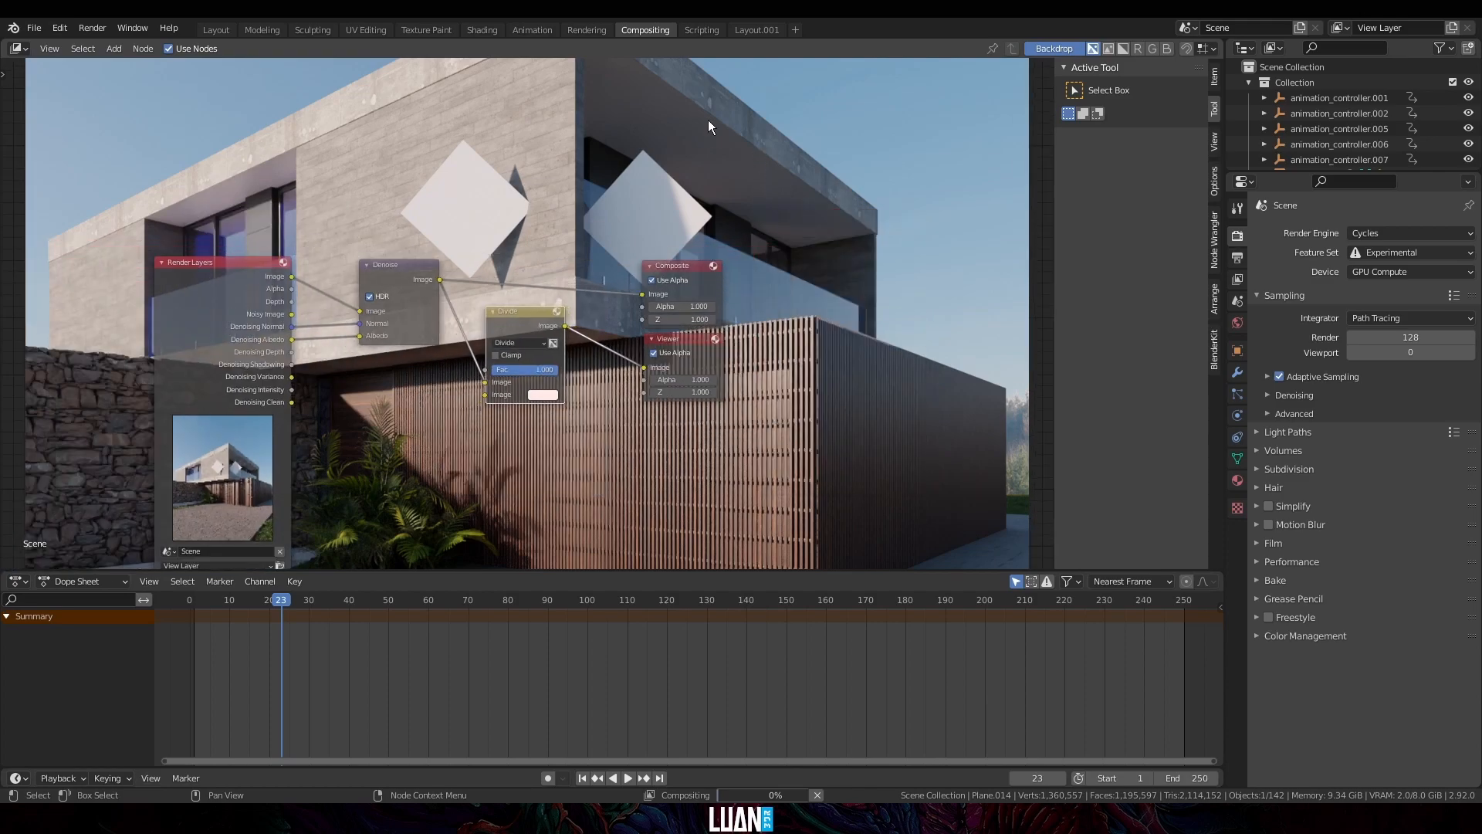
{"action": "left_click", "coordinate": [586, 30]}
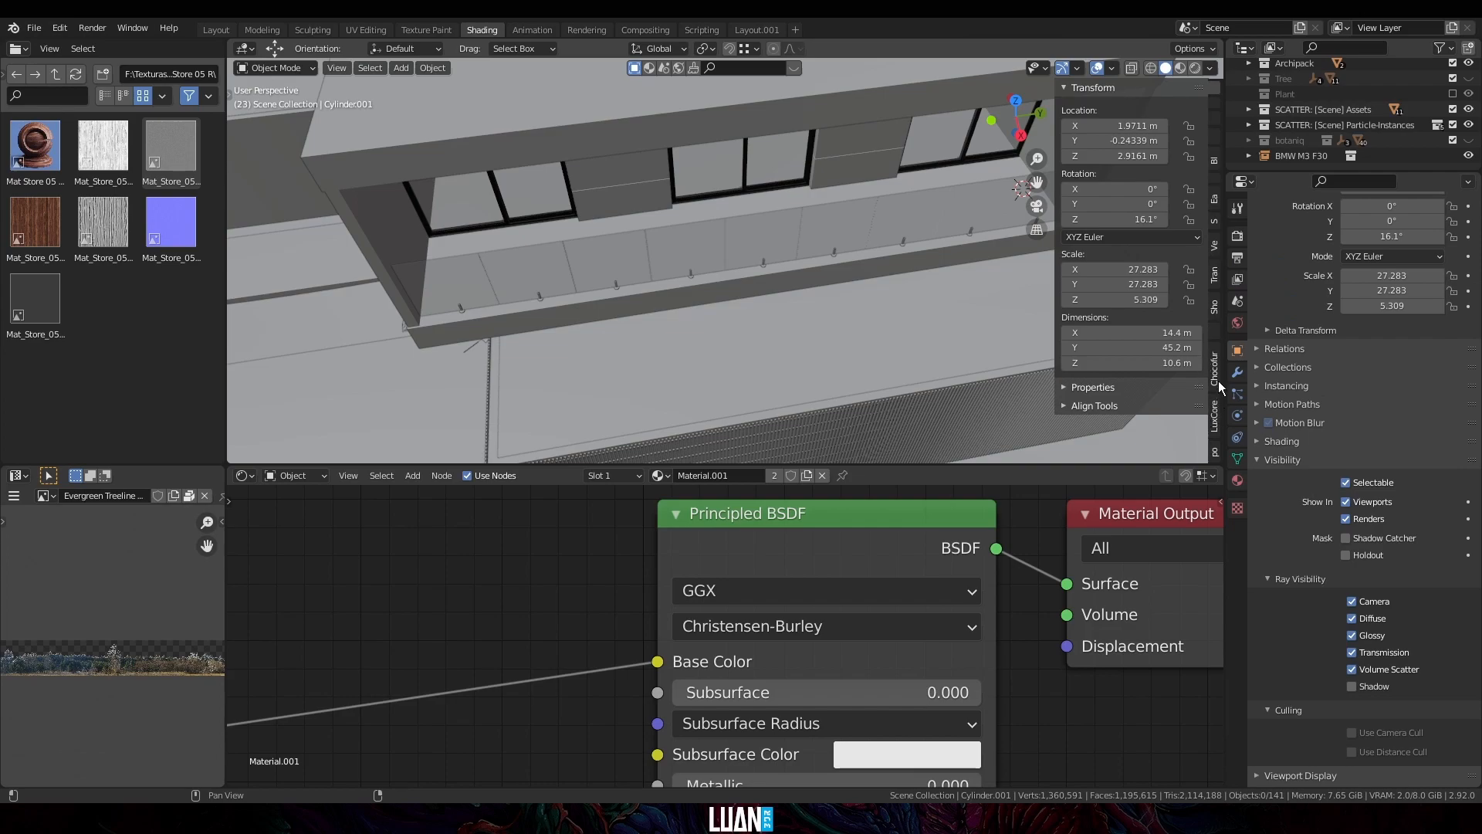
Step: Choose pot8 from the tree model library and add it at the 3D cursor on the balcony
{"action": "left_click", "coordinate": [1214, 249]}
{"action": "left_click", "coordinate": [1134, 176]}
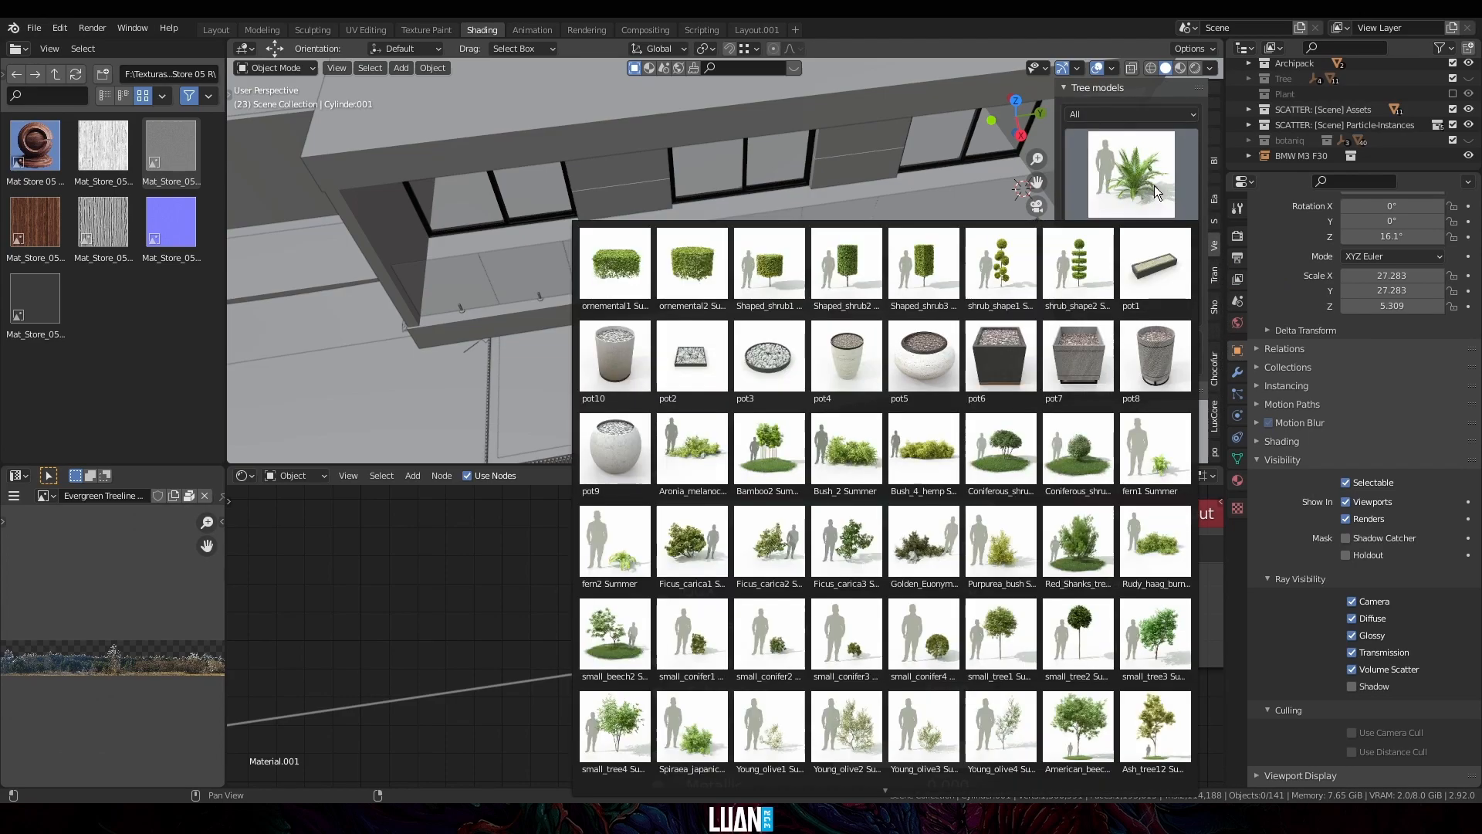
{"action": "left_click", "coordinate": [1139, 175]}
{"action": "left_click", "coordinate": [1162, 369]}
{"action": "left_click", "coordinate": [1150, 304]}
Step: Slide the pot a short distance along the global Y axis on the balcony
{"action": "middle_click_drag", "start_coordinate": [939, 232], "coordinate": [837, 240]}
{"action": "scroll", "coordinate": [837, 242], "scroll_direction": "up", "scroll_amount": 2}
{"action": "left_click_drag", "start_coordinate": [890, 237], "coordinate": [861, 237]}
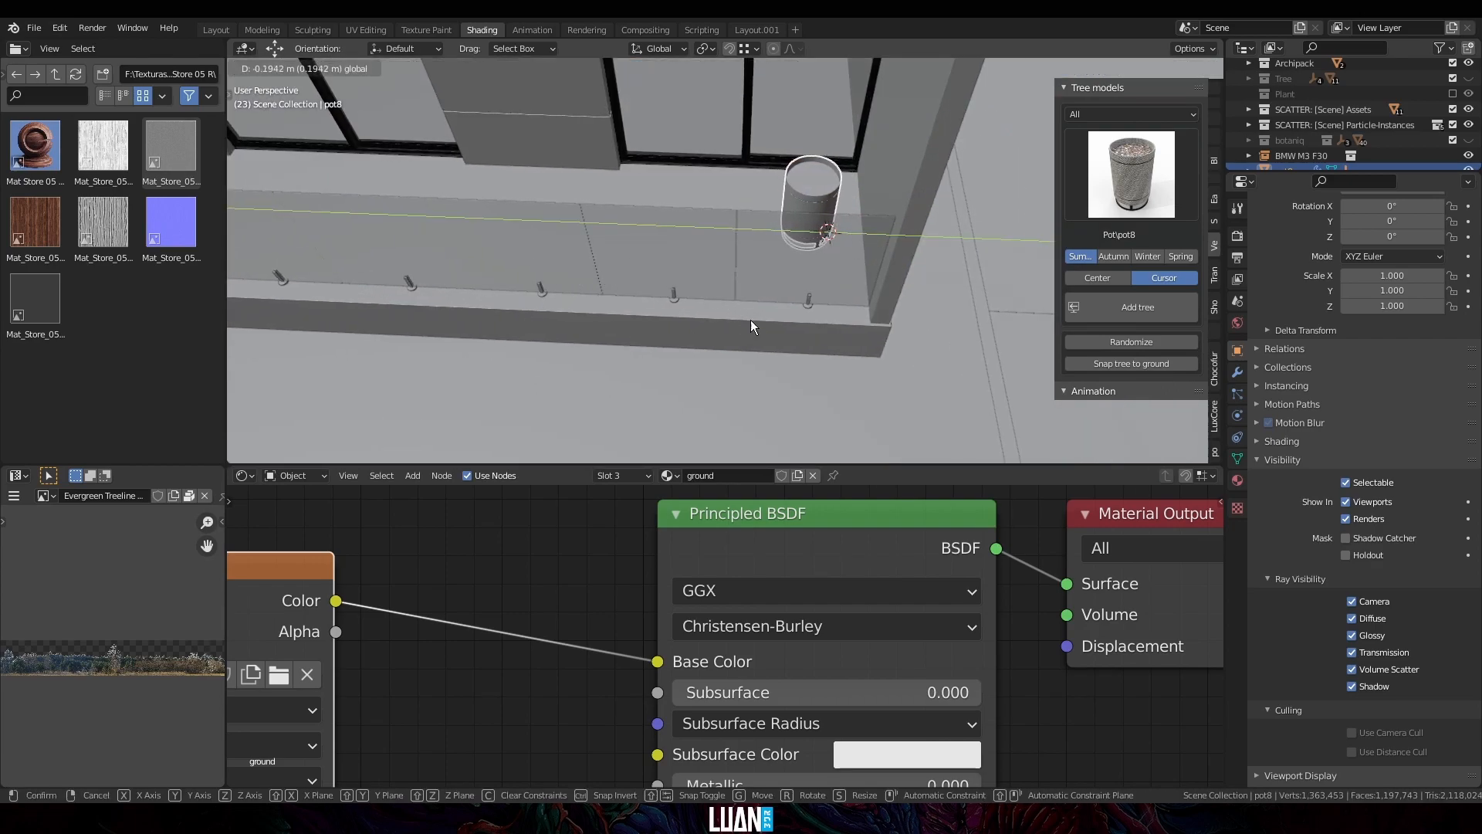
{"action": "left_click_drag", "start_coordinate": [860, 238], "coordinate": [858, 238]}
Step: Unhide the botaniq collection and bring the plants along the site boundary into view
{"action": "scroll", "coordinate": [857, 239], "scroll_direction": "down", "scroll_amount": 8}
{"action": "scroll", "coordinate": [673, 272], "scroll_direction": "down", "scroll_amount": 2}
{"action": "middle_click_drag", "start_coordinate": [673, 272], "coordinate": [602, 301]}
{"action": "middle_click_drag", "start_coordinate": [571, 305], "coordinate": [800, 251], "text": "shift"}
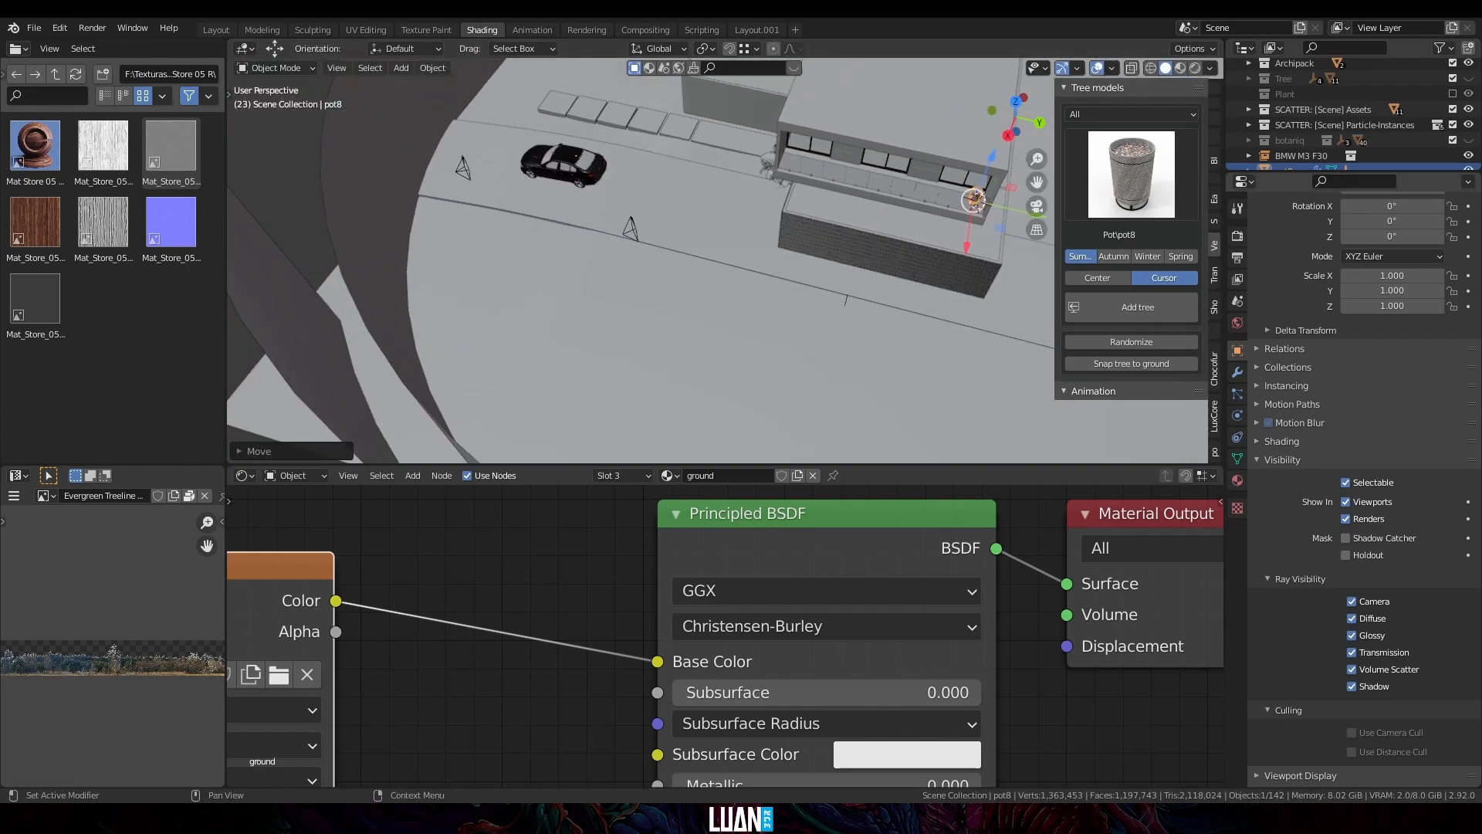
{"action": "middle_click_drag", "start_coordinate": [681, 261], "coordinate": [726, 262]}
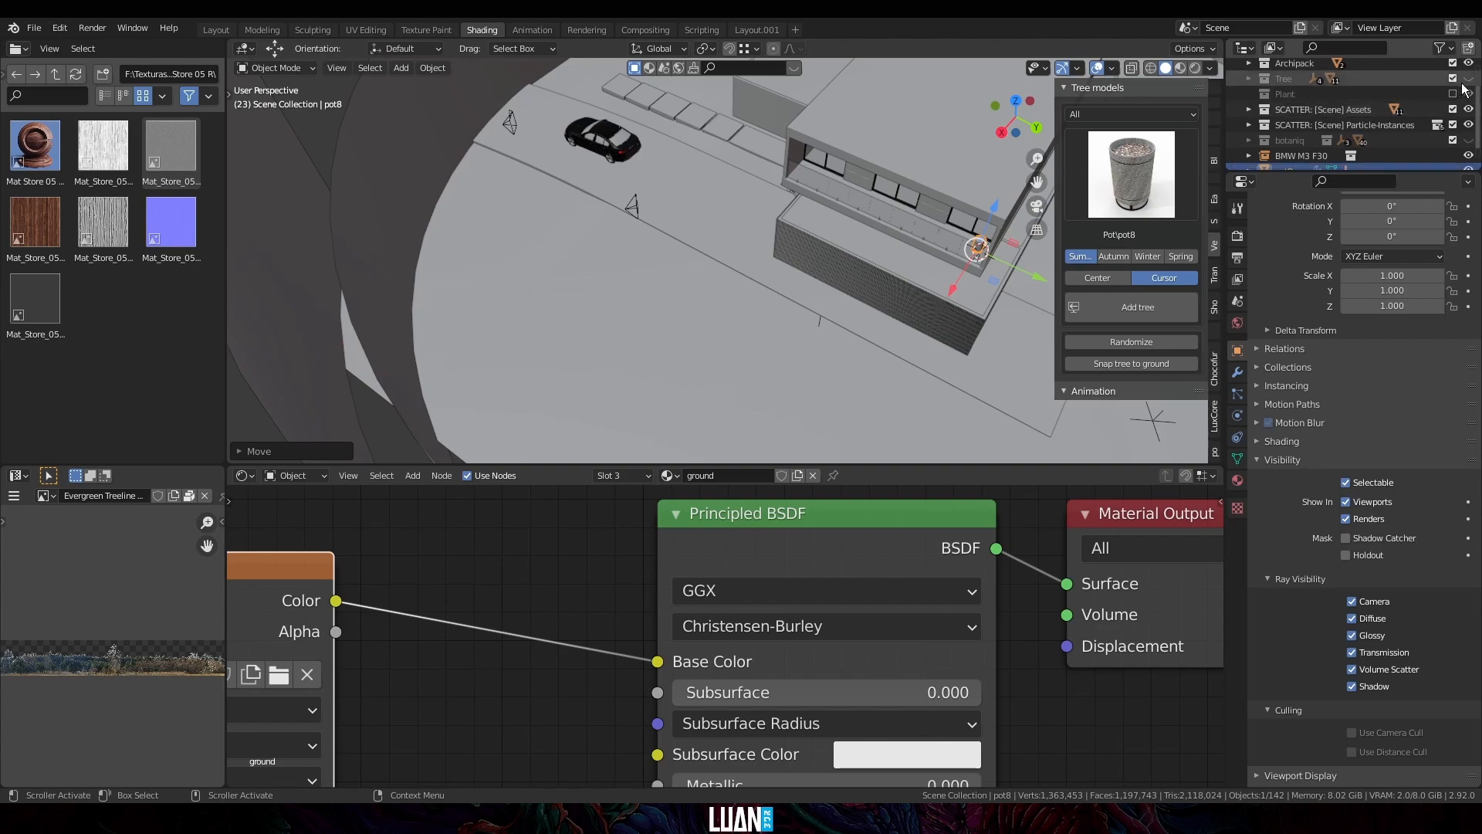
{"action": "scroll", "coordinate": [1456, 132], "scroll_direction": "down", "scroll_amount": 1}
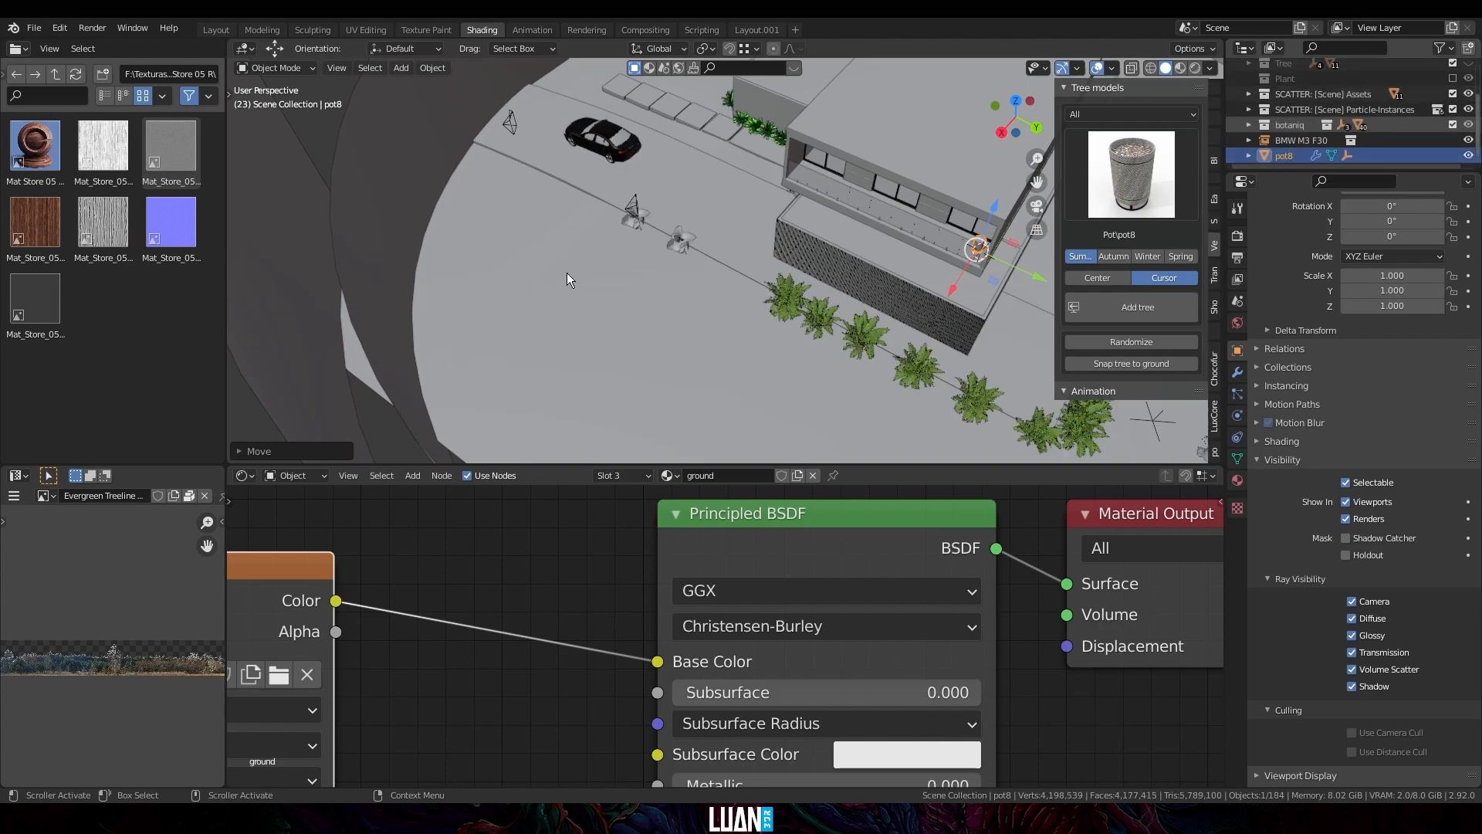
{"action": "scroll", "coordinate": [571, 232], "scroll_direction": "up", "scroll_amount": 4}
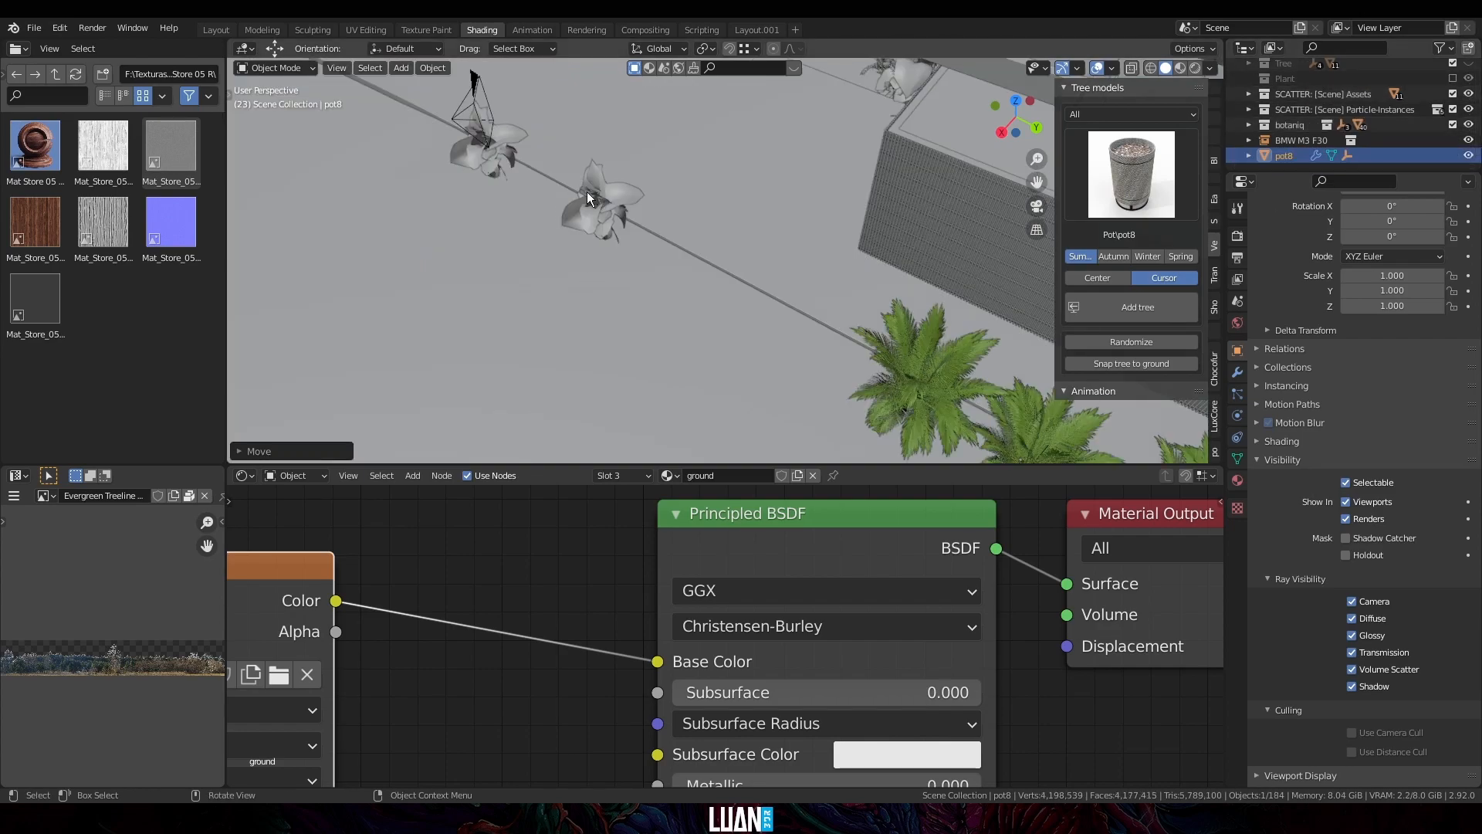
Step: Duplicate all three parts of the small Cat_Palm plant from the site boundary and place the copy over the balcony pot in top view
{"action": "left_click", "coordinate": [606, 201]}
{"action": "middle_click_drag", "start_coordinate": [613, 239], "coordinate": [688, 238]}
{"action": "key", "text": "z"}
{"action": "key", "text": "4"}
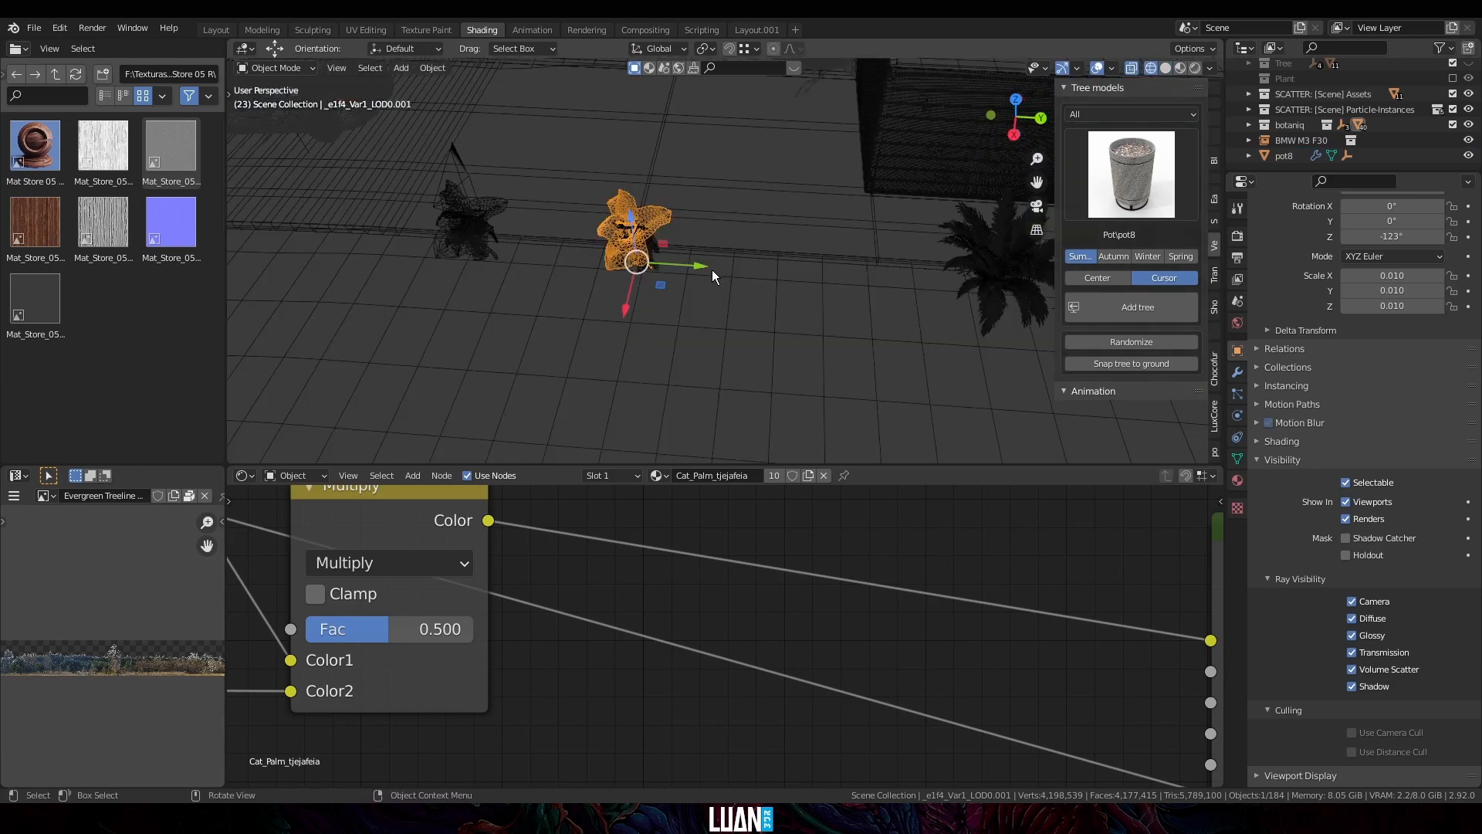
{"action": "key", "text": "KP_7"}
{"action": "scroll", "coordinate": [879, 355], "scroll_direction": "up", "scroll_amount": 4}
{"action": "scroll", "coordinate": [925, 344], "scroll_direction": "down", "scroll_amount": 1}
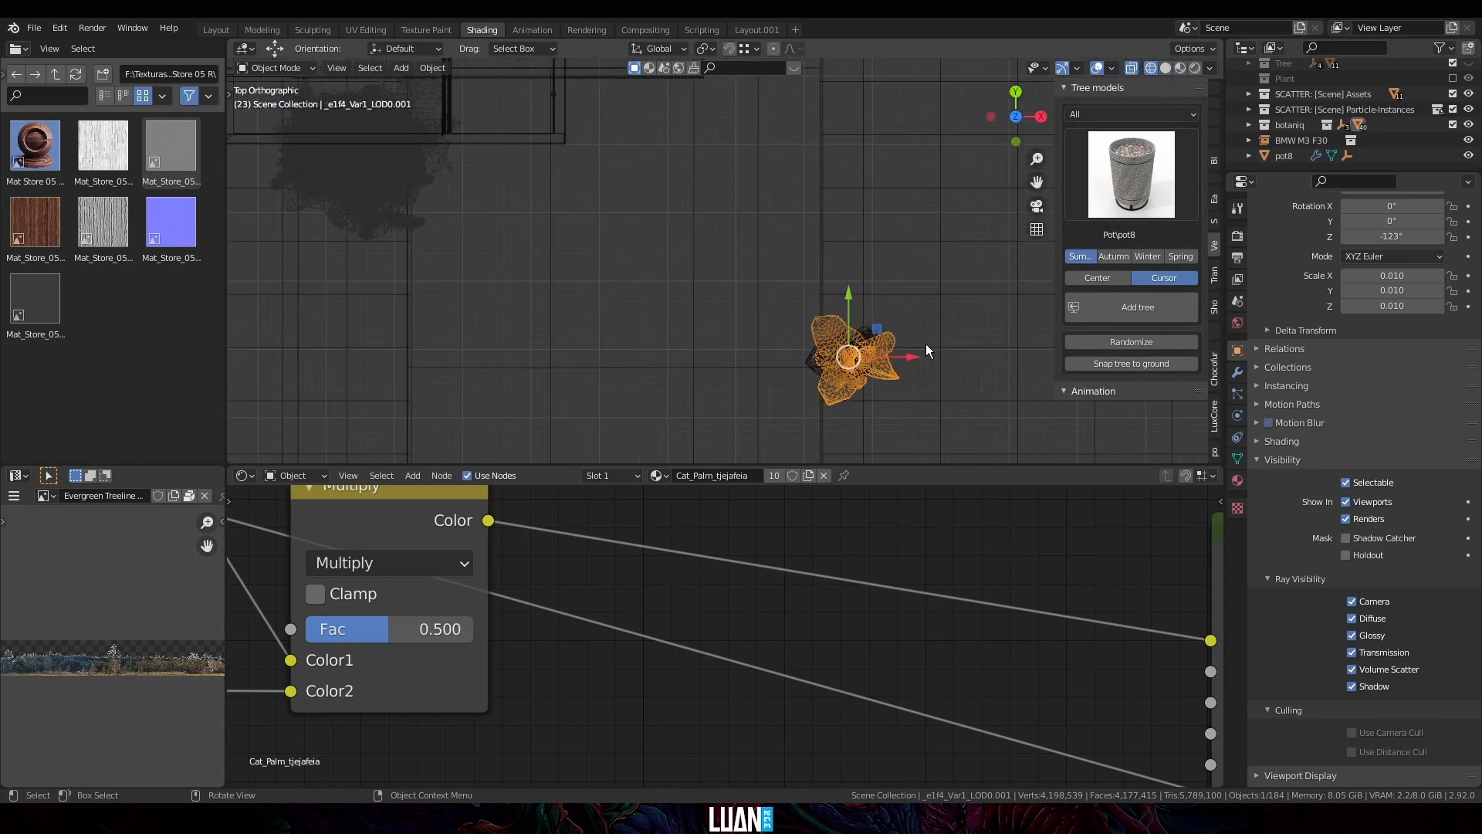
{"action": "left_click_drag", "start_coordinate": [916, 326], "coordinate": [806, 377]}
{"action": "left_click_drag", "start_coordinate": [755, 270], "coordinate": [874, 228], "text": "ctrl"}
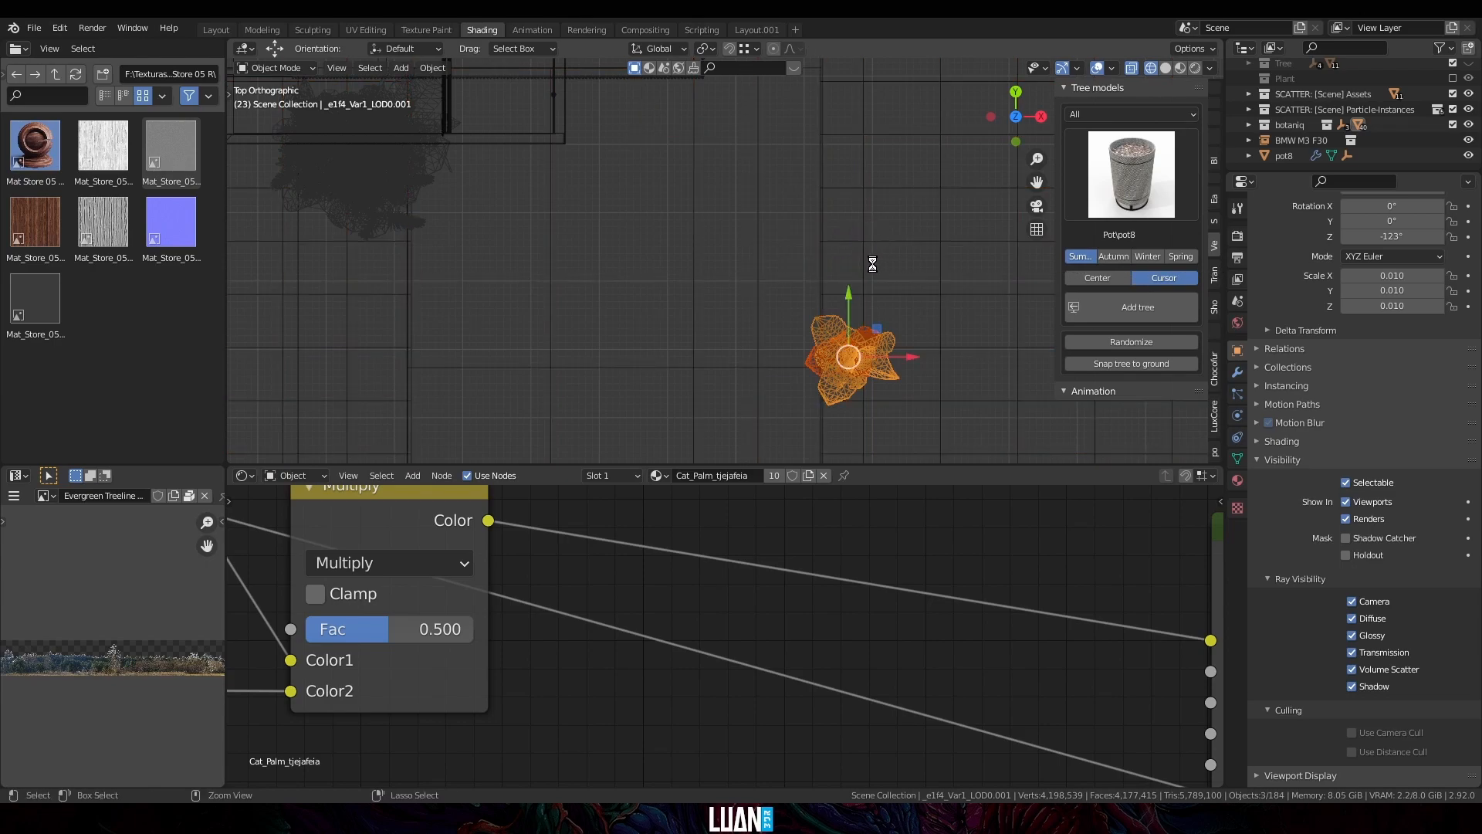
{"action": "scroll", "coordinate": [843, 301], "scroll_direction": "down", "scroll_amount": 6}
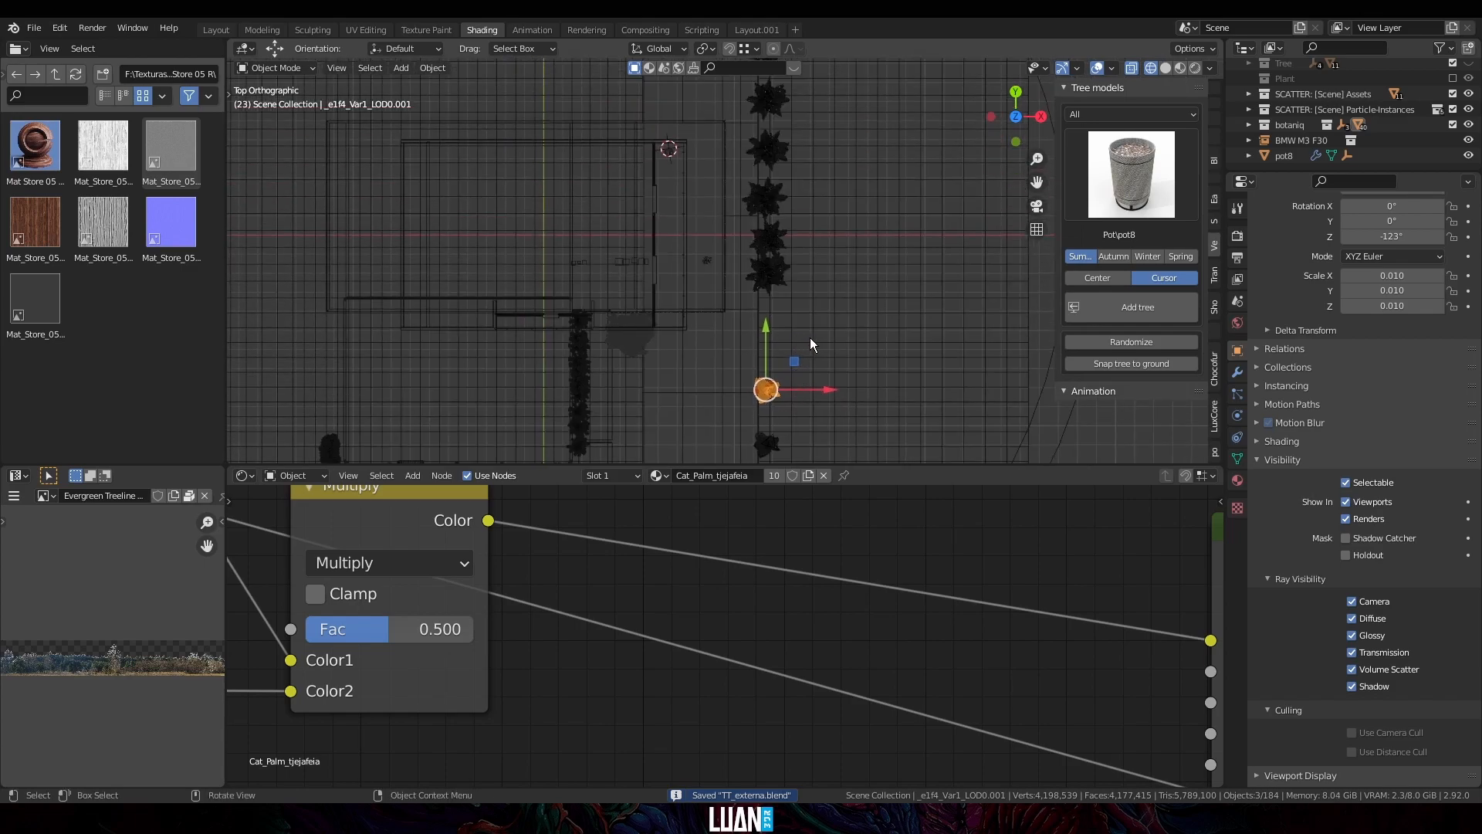
{"action": "key", "text": "shift+d"}
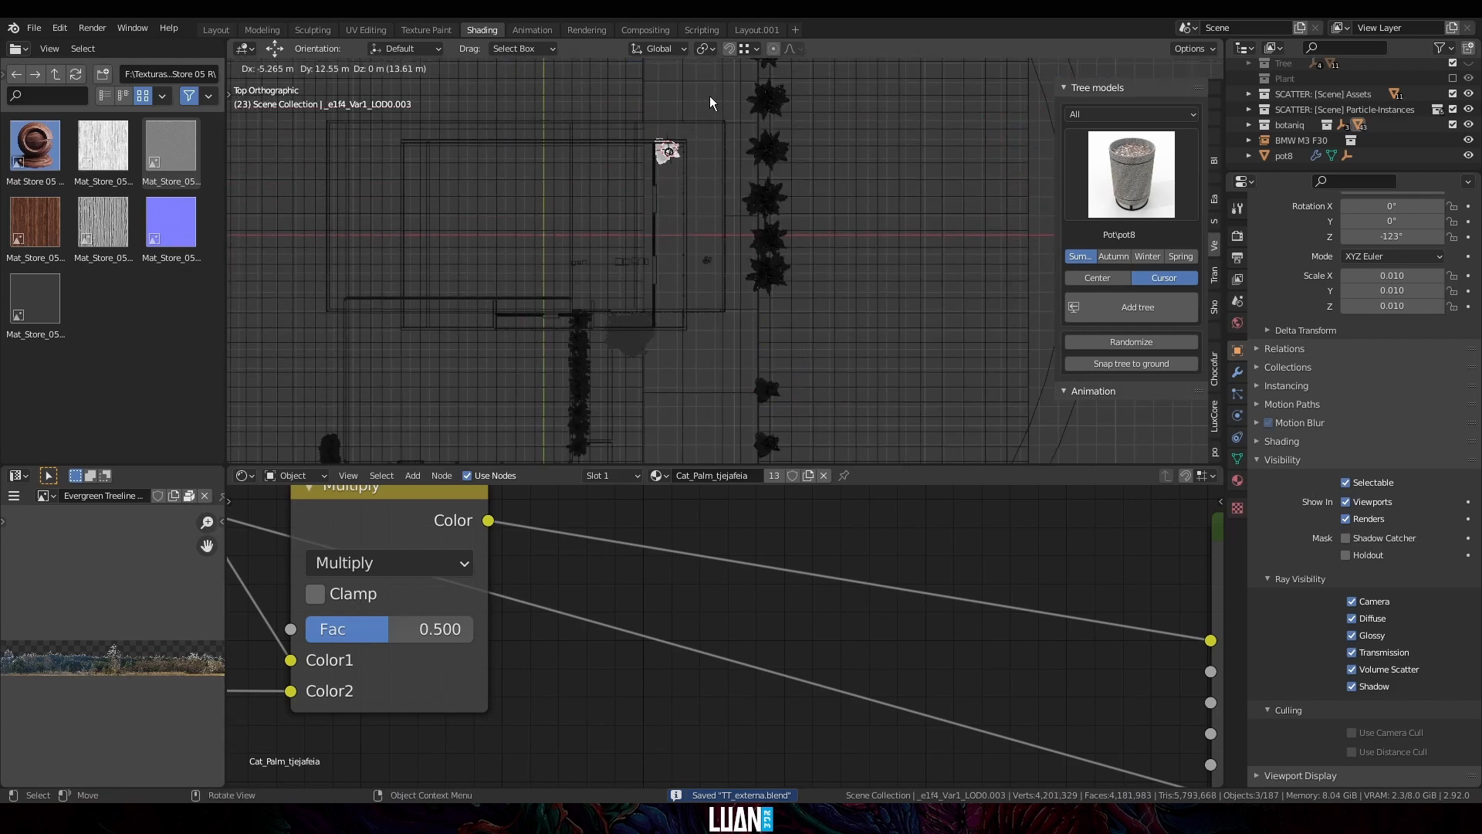
{"action": "left_click", "coordinate": [706, 115]}
Step: Align the duplicated palm with the pot in top view and raise it to balcony height in right view
{"action": "key", "text": "KP_Decimal"}
{"action": "left_click_drag", "start_coordinate": [771, 230], "coordinate": [795, 240]}
{"action": "key", "text": "KP_3"}
{"action": "scroll", "coordinate": [794, 242], "scroll_direction": "down", "scroll_amount": 5}
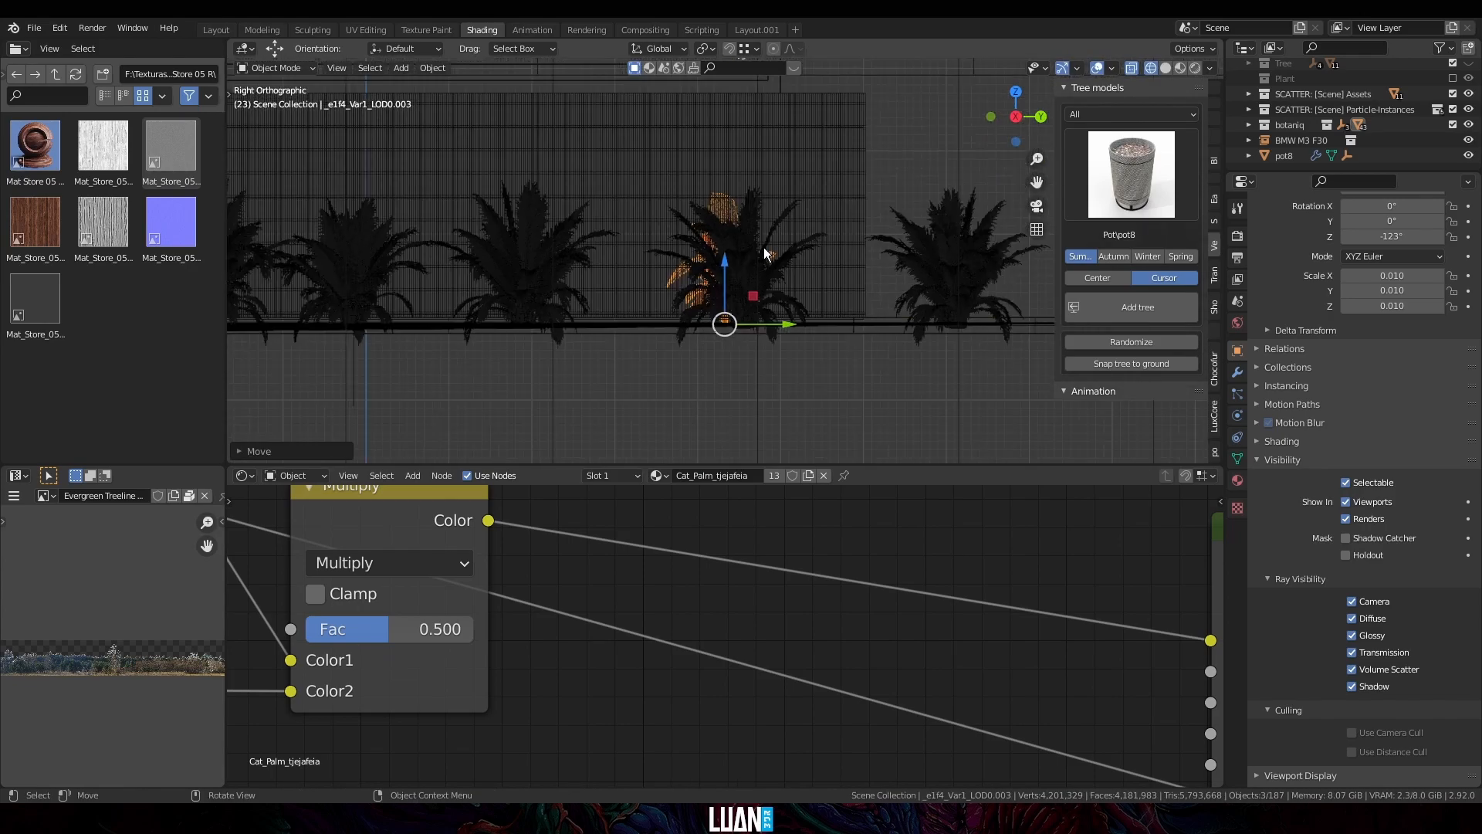
{"action": "scroll", "coordinate": [765, 250], "scroll_direction": "up", "scroll_amount": 3}
{"action": "scroll", "coordinate": [786, 251], "scroll_direction": "down", "scroll_amount": 4}
{"action": "middle_click_drag", "start_coordinate": [770, 273], "coordinate": [762, 400], "text": "shift"}
{"action": "left_click_drag", "start_coordinate": [717, 399], "coordinate": [712, 132]}
Step: Fine-tune the duplicated palm's position so its base sits in the opening of the balcony pot
{"action": "scroll", "coordinate": [737, 128], "scroll_direction": "up", "scroll_amount": 5}
{"action": "middle_click_drag", "start_coordinate": [739, 126], "coordinate": [734, 278], "text": "shift"}
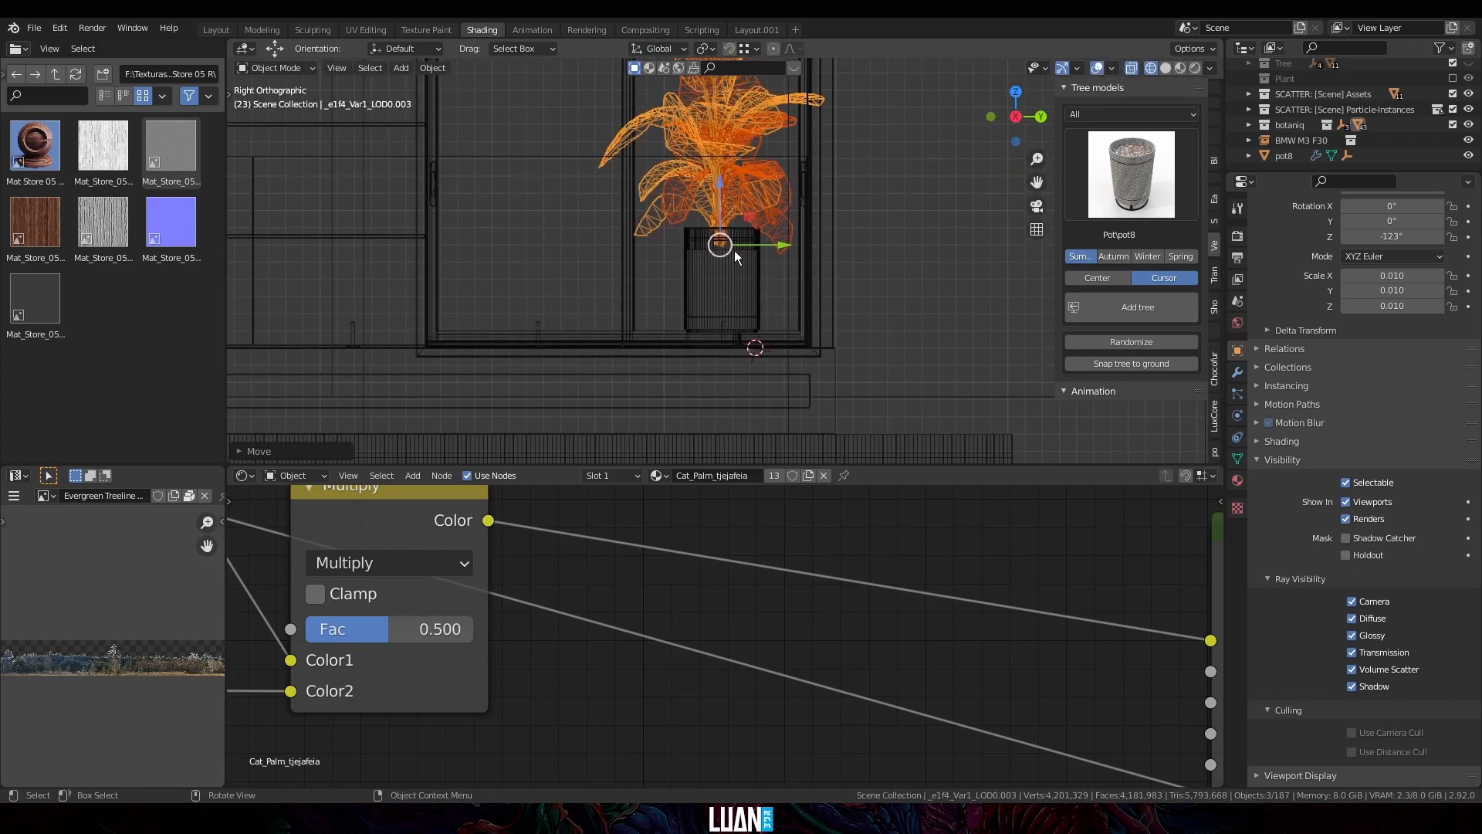
{"action": "scroll", "coordinate": [735, 270], "scroll_direction": "up", "scroll_amount": 2}
{"action": "left_click_drag", "start_coordinate": [717, 169], "coordinate": [729, 184]}
Step: Examine the potted palm on the balcony in solid shading, from outside the house and through the scene camera
{"action": "scroll", "coordinate": [694, 227], "scroll_direction": "down", "scroll_amount": 5}
{"action": "mouse_move", "coordinate": [683, 243]}
{"action": "middle_mouse_down"}
{"action": "mouse_move", "coordinate": [772, 281]}
{"action": "mouse_move", "coordinate": [684, 224]}
{"action": "middle_mouse_up"}
{"action": "key", "text": "z"}
{"action": "scroll", "coordinate": [780, 301], "scroll_direction": "down", "scroll_amount": 3}
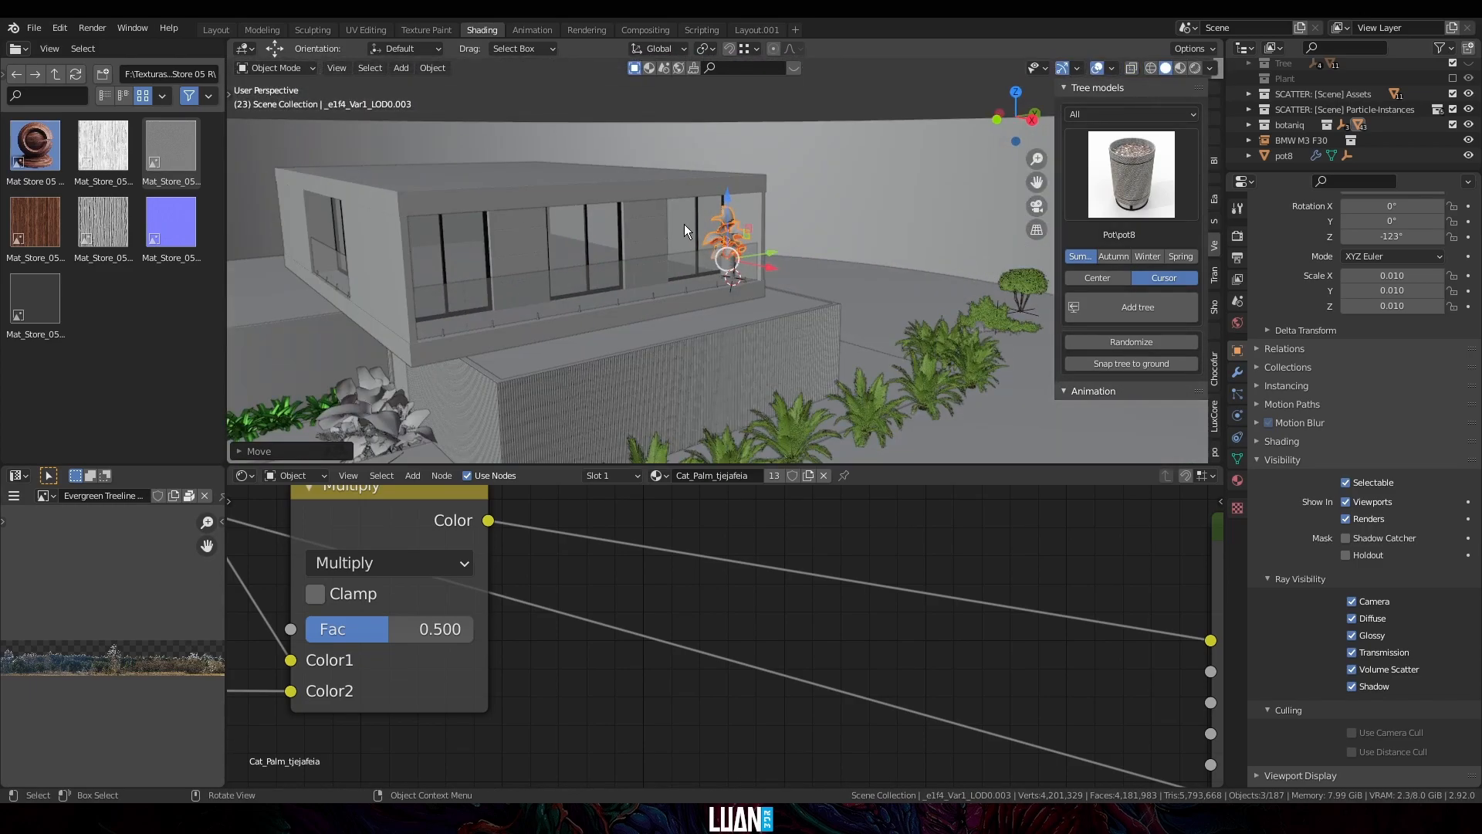
{"action": "key", "text": "KP_0"}
{"action": "scroll", "coordinate": [695, 228], "scroll_direction": "up", "scroll_amount": 3}
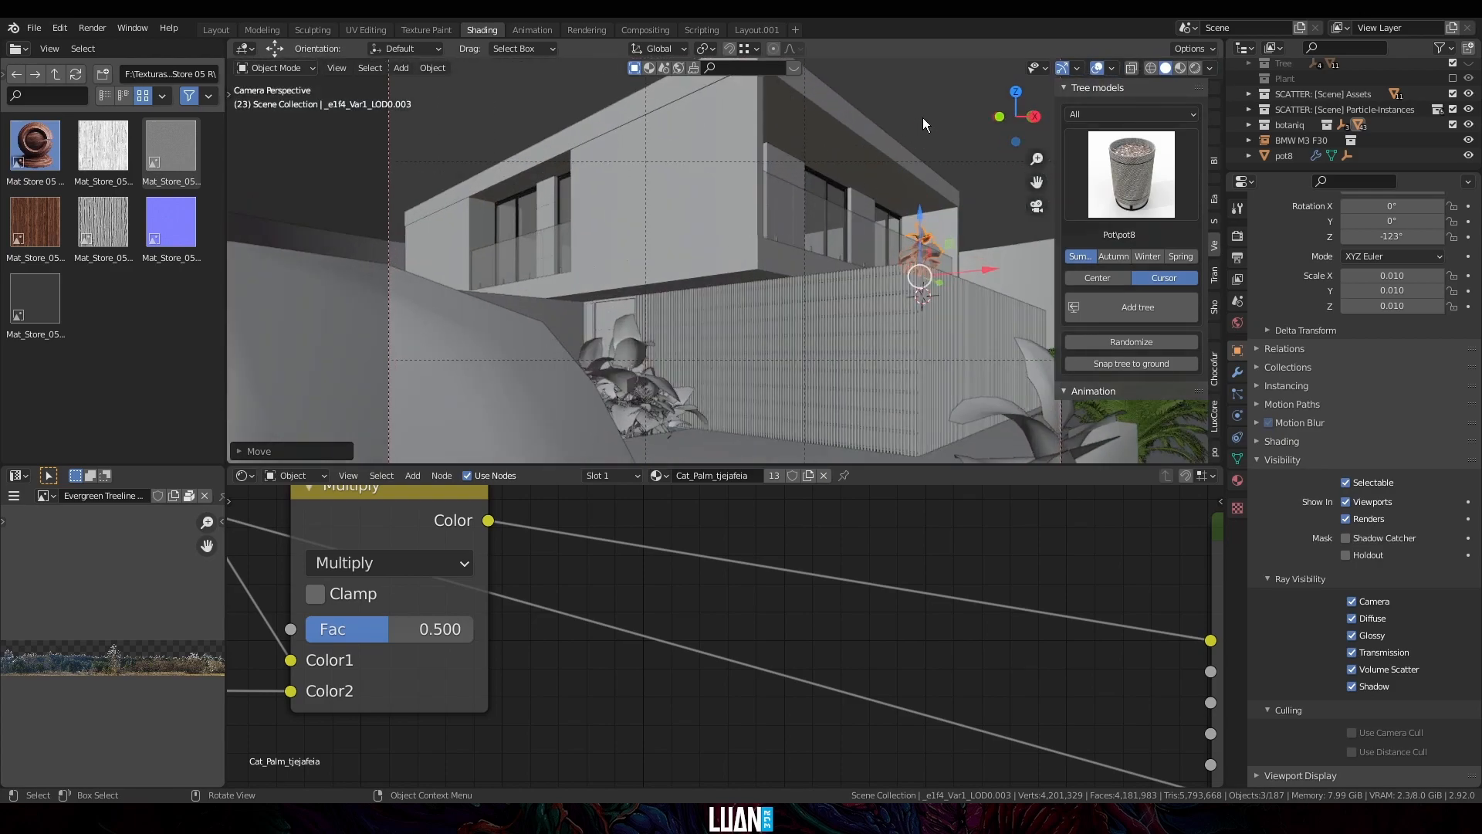
{"action": "middle_click_drag", "start_coordinate": [946, 257], "coordinate": [661, 295], "text": "shift"}
{"action": "scroll", "coordinate": [661, 293], "scroll_direction": "up", "scroll_amount": 6}
{"action": "middle_click_drag", "start_coordinate": [480, 318], "coordinate": [613, 265], "text": "shift"}
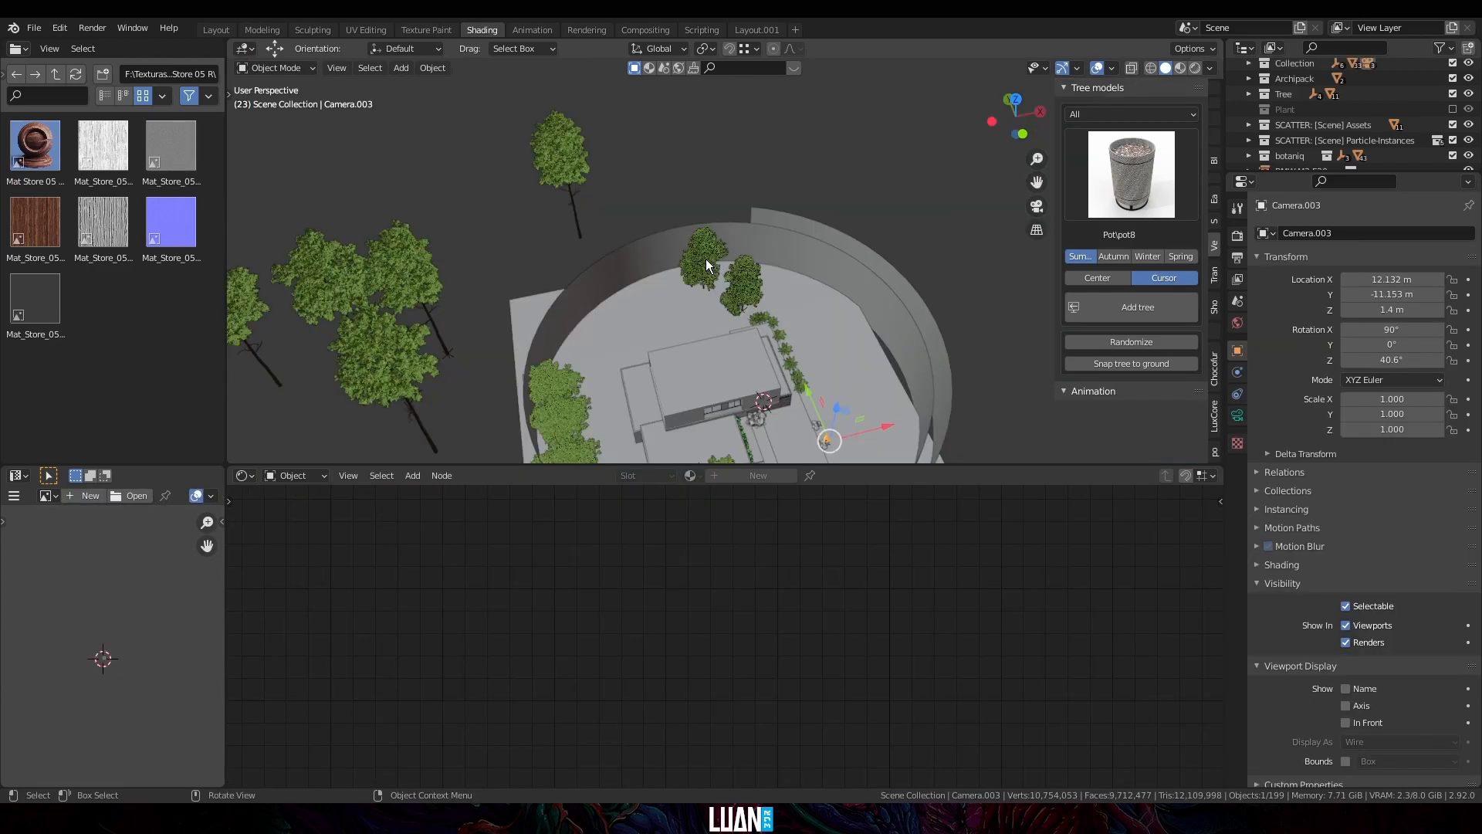
Step: Duplicate the pine tree standing behind the plot and place the copy further along global X and Y in top view
{"action": "left_click", "coordinate": [570, 163]}
{"action": "key", "text": "KP_7"}
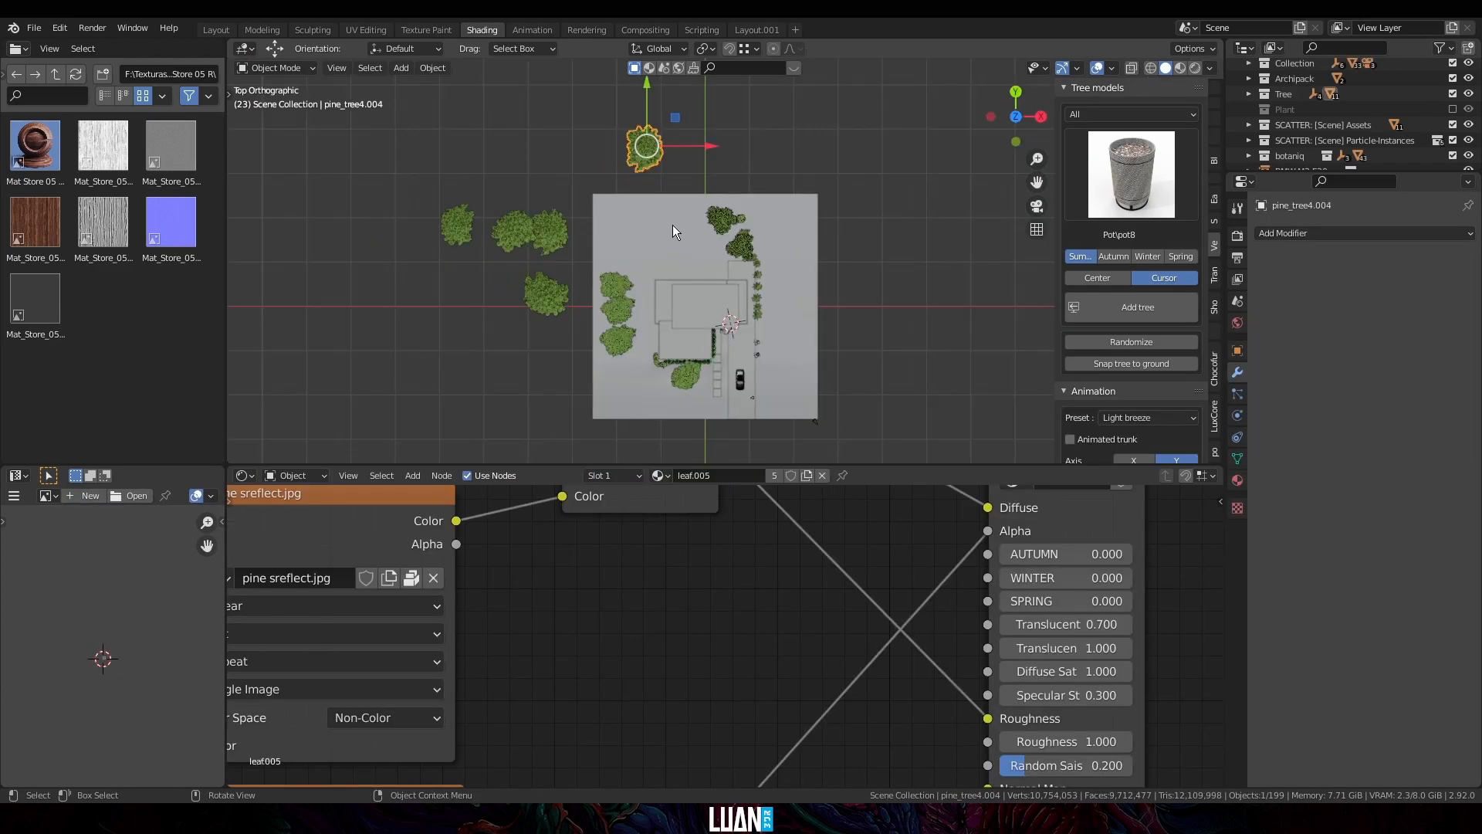
{"action": "key", "text": "shift+d"}
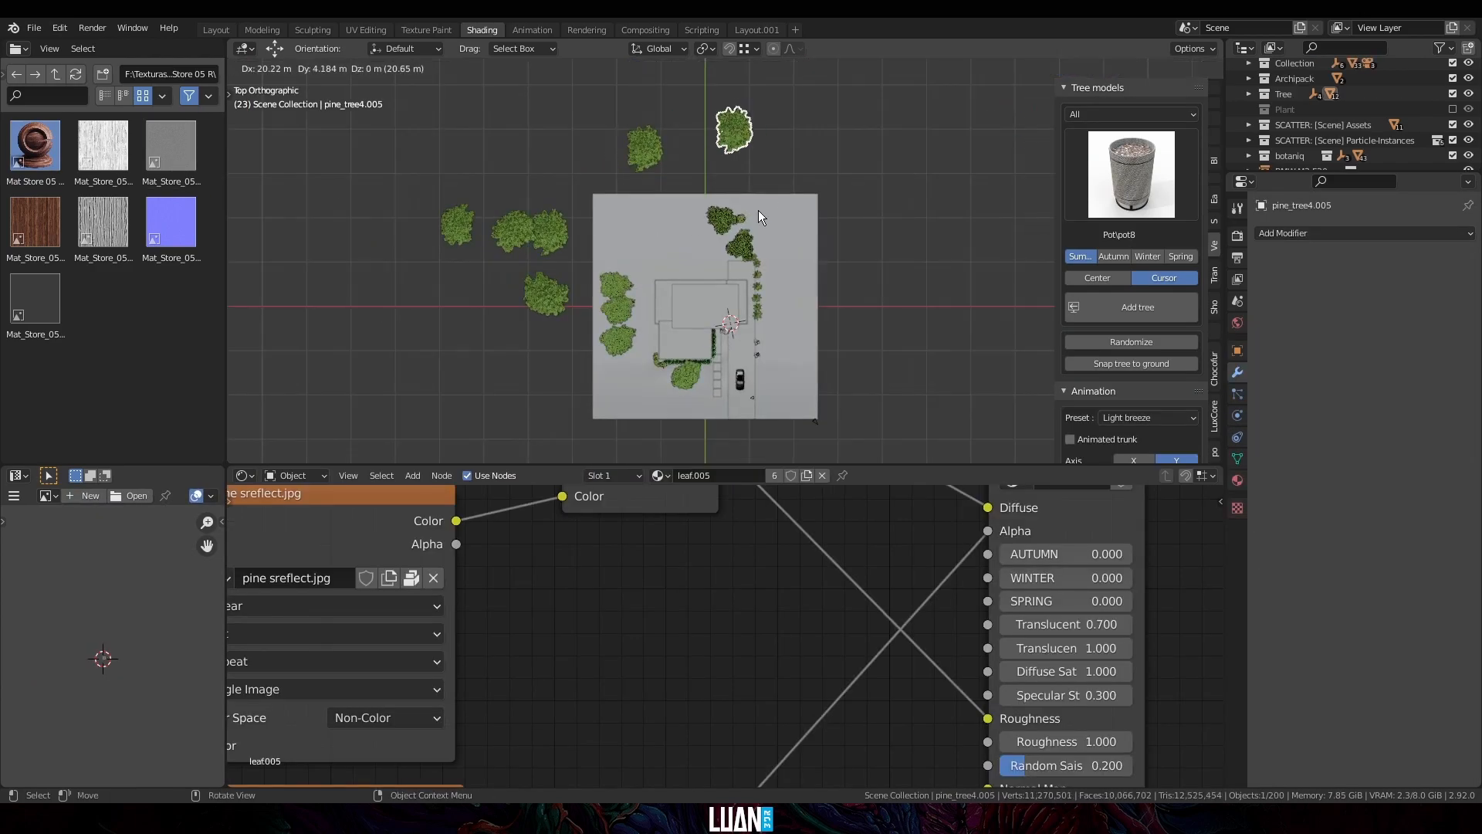
{"action": "left_click", "coordinate": [754, 210]}
Step: Shift the duplicated pine about 2.9 m in the negative global X direction, judging its placement through the camera
{"action": "key", "text": "KP_0"}
{"action": "scroll", "coordinate": [880, 289], "scroll_direction": "up", "scroll_amount": 2}
{"action": "middle_click_drag", "start_coordinate": [880, 289], "coordinate": [855, 309], "text": "shift"}
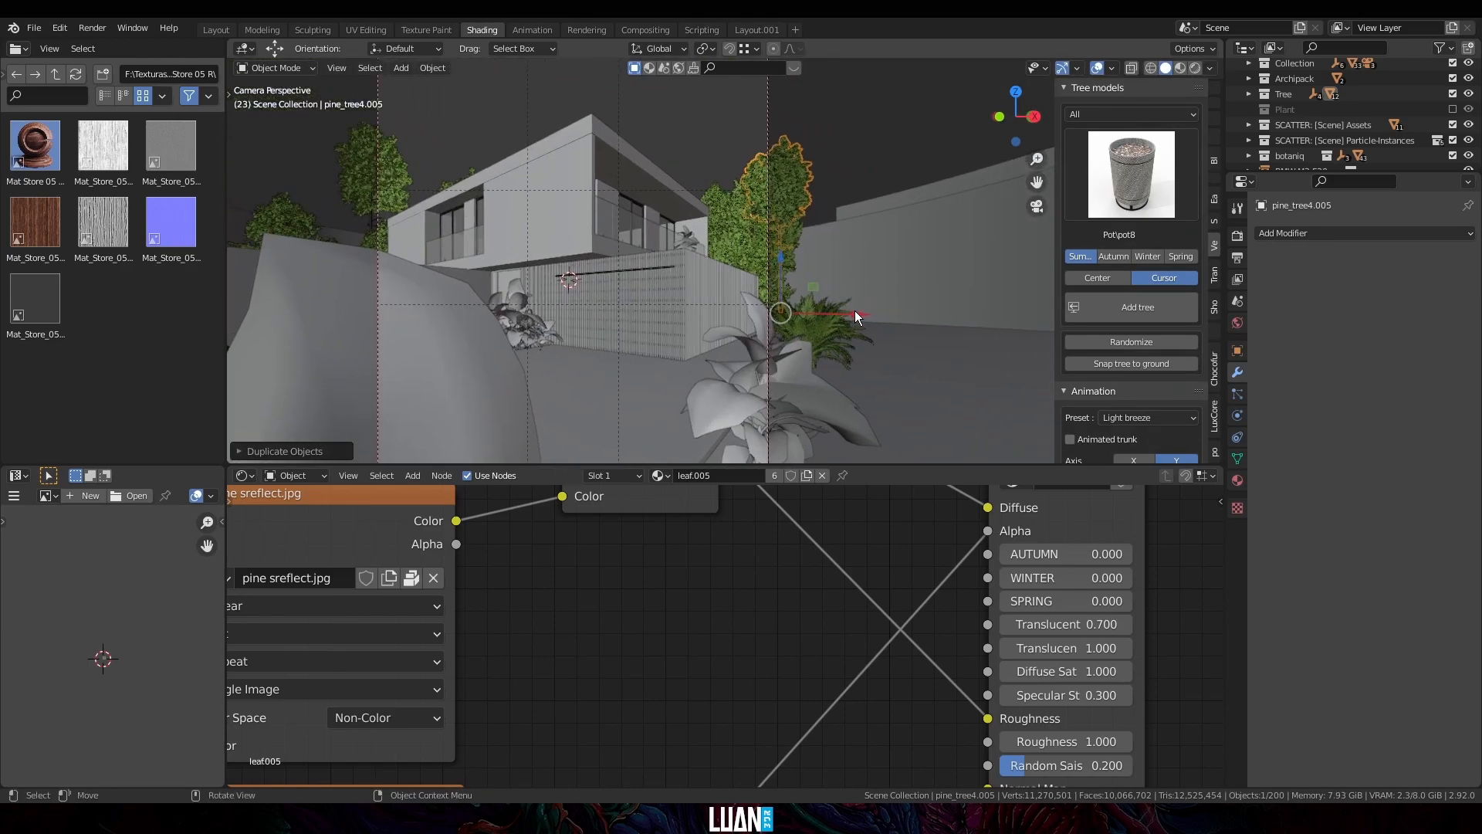
{"action": "key", "text": "g"}
{"action": "key", "text": "x"}
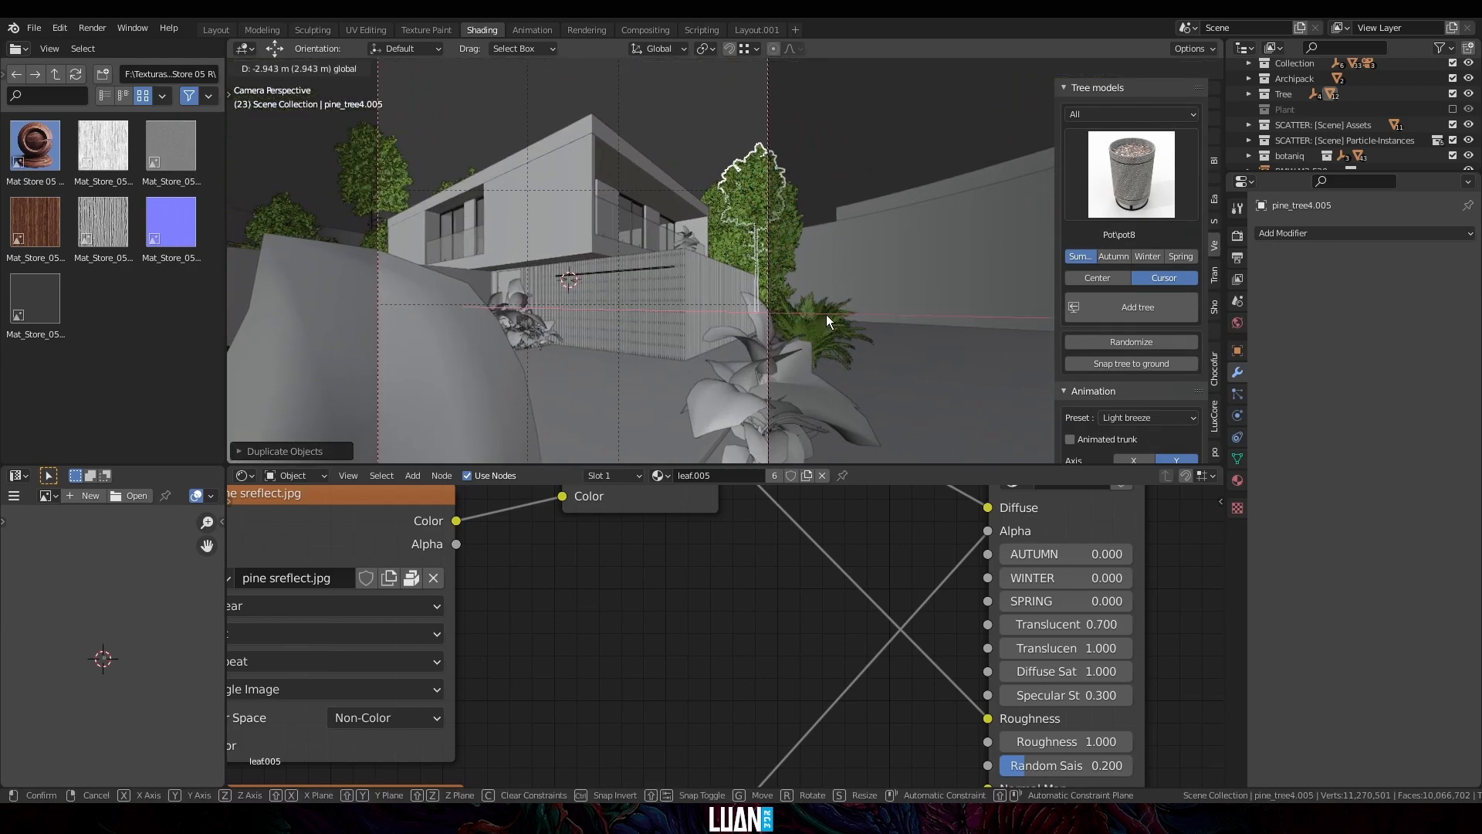
{"action": "left_click", "coordinate": [825, 315]}
Step: Make the camera standing beside the parked car, Camera.004, the active scene camera
{"action": "middle_click_drag", "start_coordinate": [816, 188], "coordinate": [583, 364]}
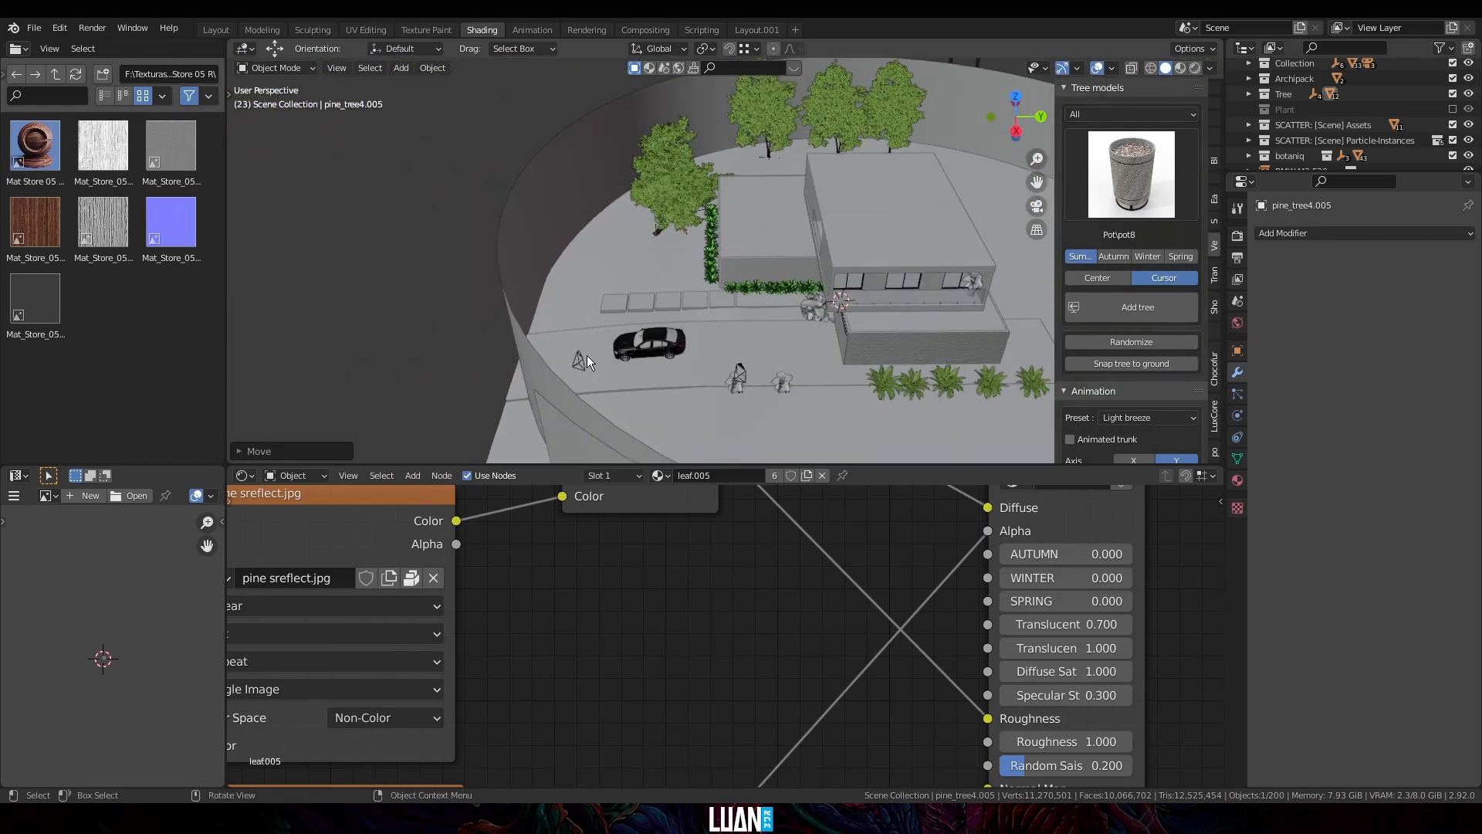
{"action": "left_click", "coordinate": [580, 359]}
{"action": "key", "text": "ctrl+KP_0"}
Step: Delete three of the small clustered trees near the wall with the round opening
{"action": "middle_click_drag", "start_coordinate": [671, 272], "coordinate": [850, 212]}
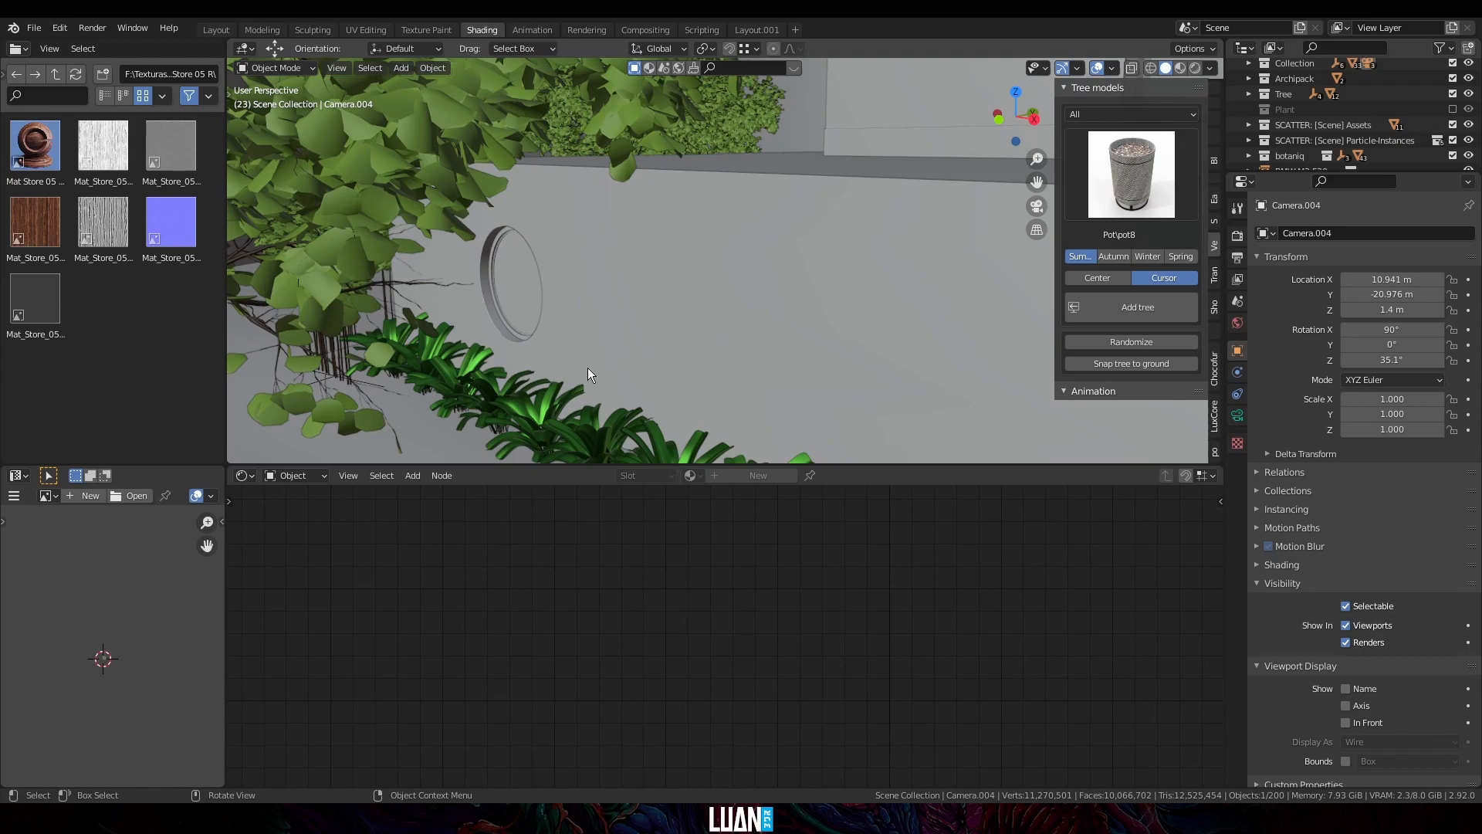
{"action": "middle_click_drag", "start_coordinate": [605, 367], "coordinate": [519, 342]}
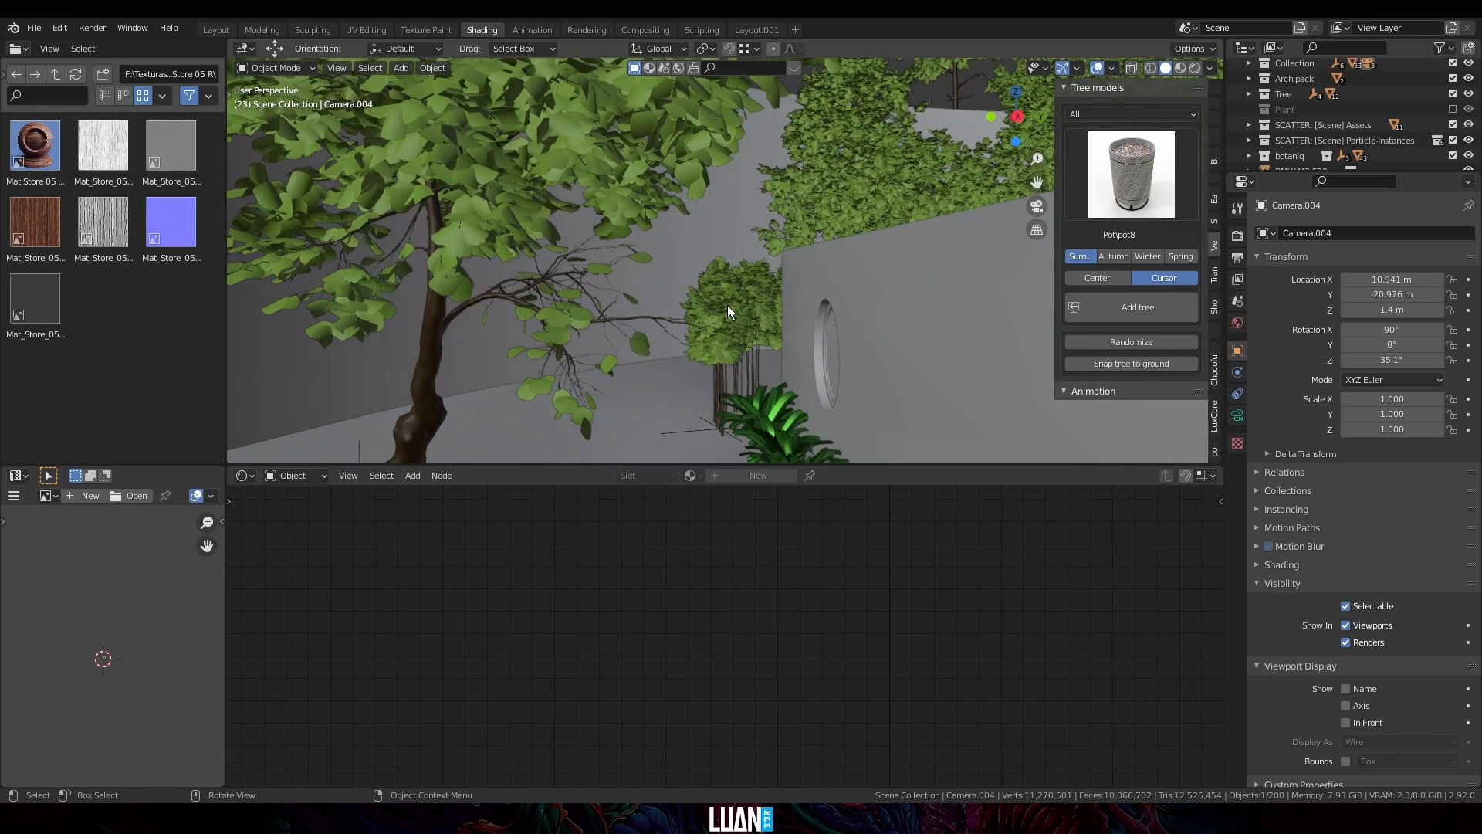
{"action": "left_click", "coordinate": [727, 304]}
{"action": "scroll", "coordinate": [727, 304], "scroll_direction": "up", "scroll_amount": 3}
{"action": "key", "text": "Delete"}
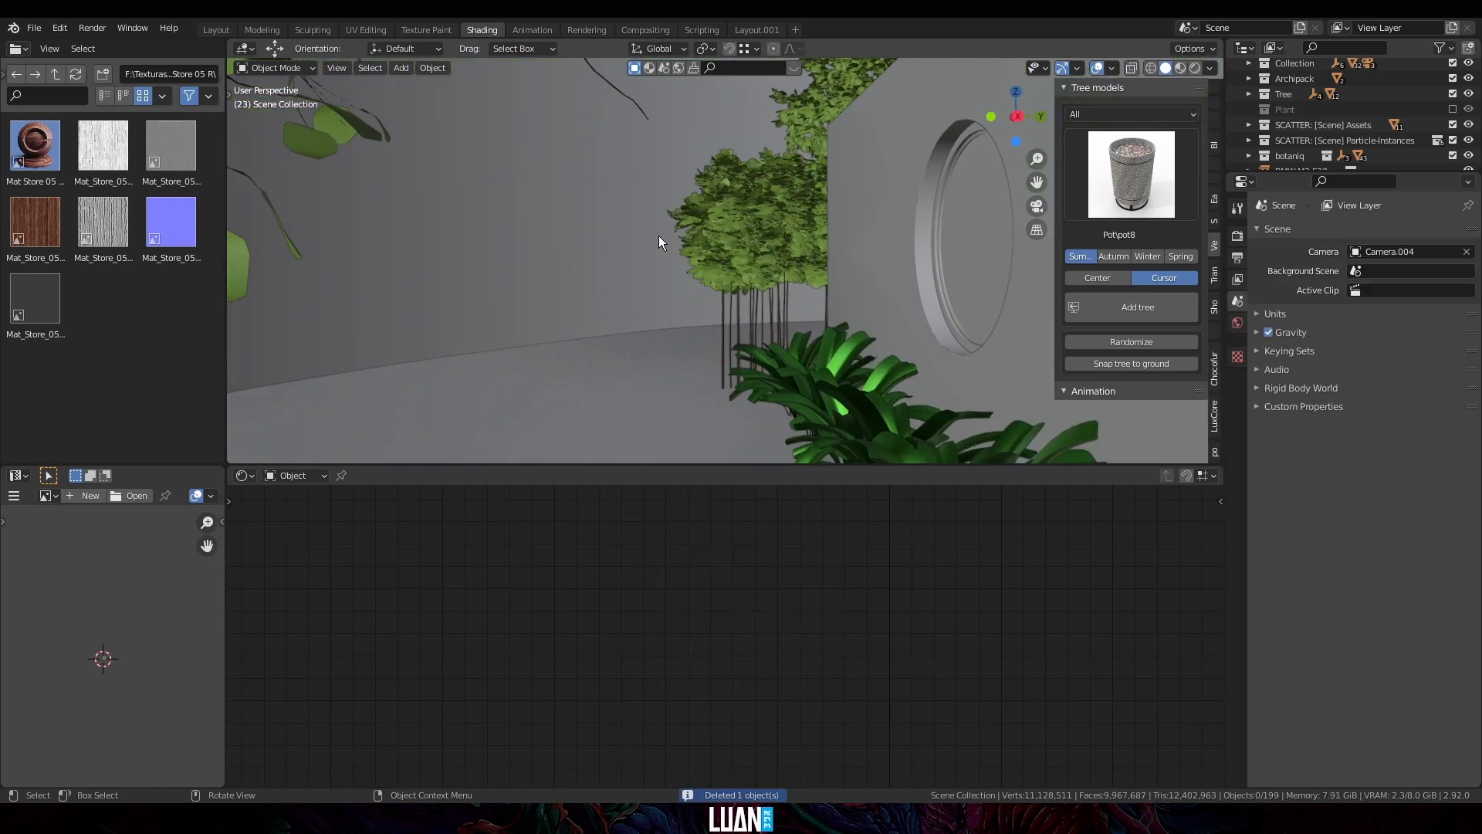
{"action": "middle_click_drag", "start_coordinate": [659, 236], "coordinate": [740, 239]}
{"action": "left_click", "coordinate": [594, 193]}
{"action": "key", "text": "Delete"}
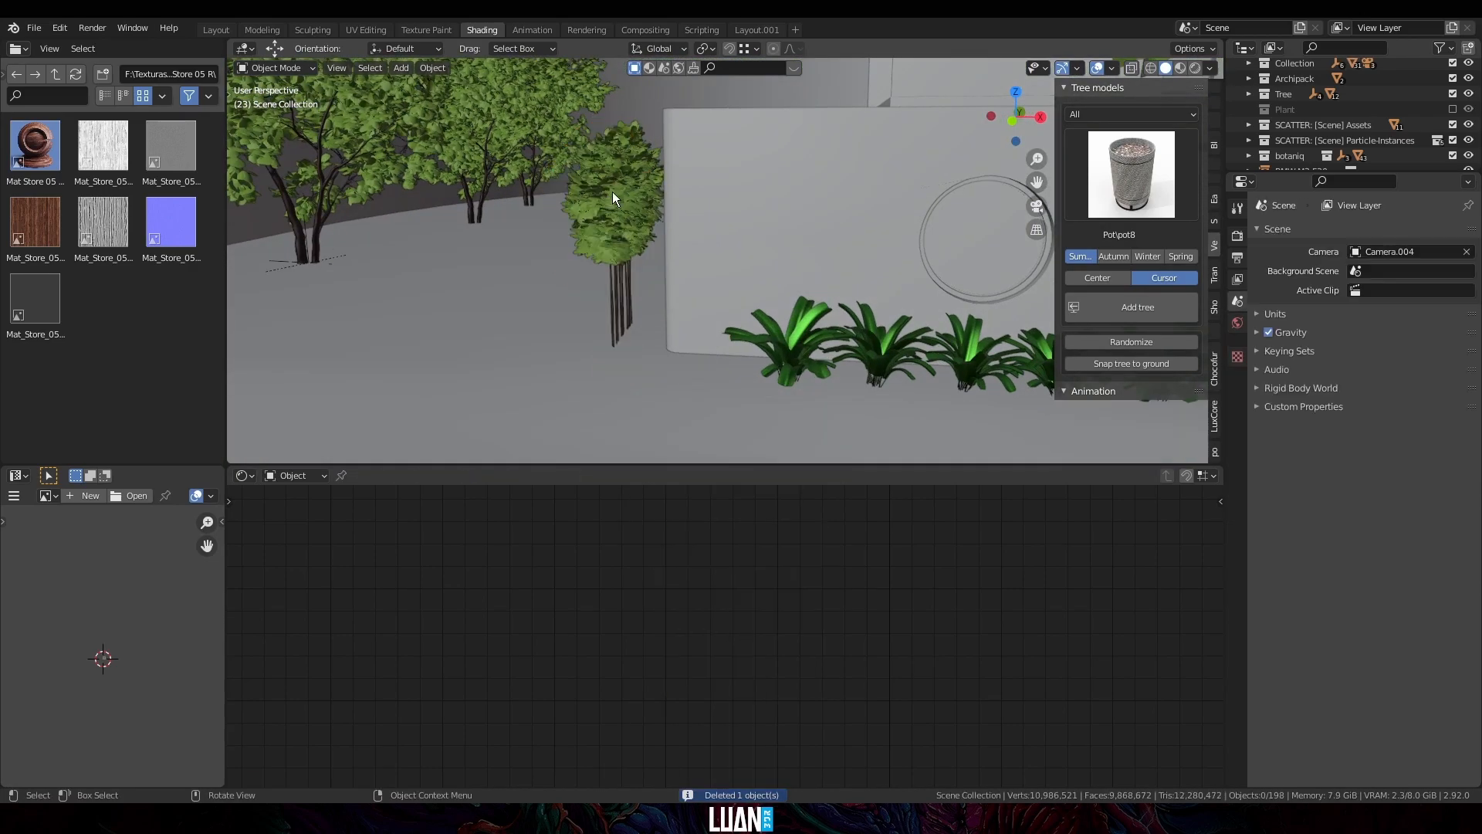
{"action": "left_click", "coordinate": [580, 176]}
{"action": "key", "text": "Delete"}
Step: Duplicate the middle maple beside the house, place the copy at the plot's rear edge, and check it through the camera
{"action": "left_click", "coordinate": [470, 156]}
{"action": "key", "text": "KP_7"}
{"action": "scroll", "coordinate": [584, 193], "scroll_direction": "down", "scroll_amount": 5}
{"action": "middle_click_drag", "start_coordinate": [692, 182], "coordinate": [637, 274], "text": "shift"}
{"action": "scroll", "coordinate": [640, 276], "scroll_direction": "up", "scroll_amount": 4}
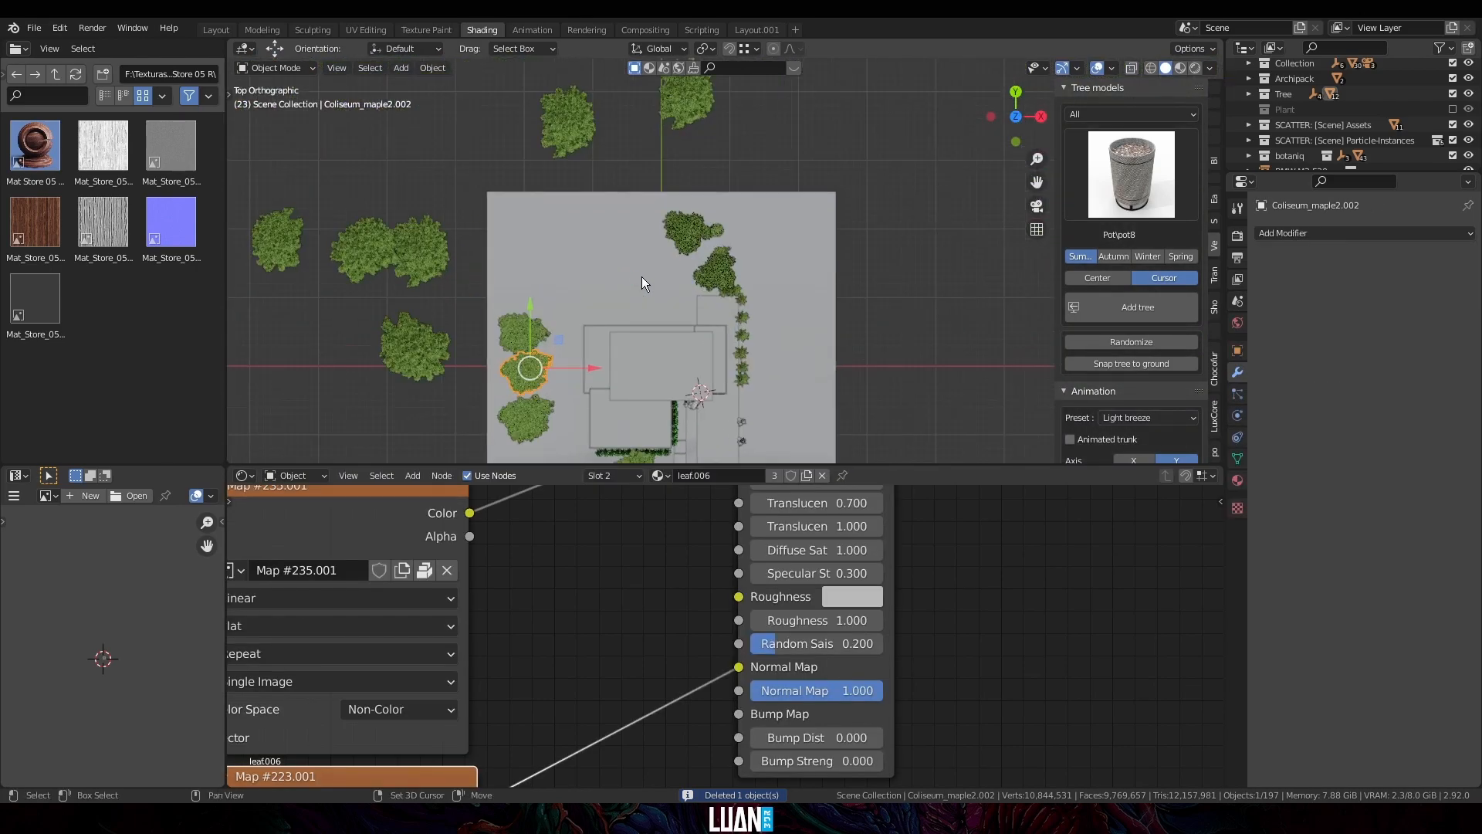
{"action": "key", "text": "shift+d"}
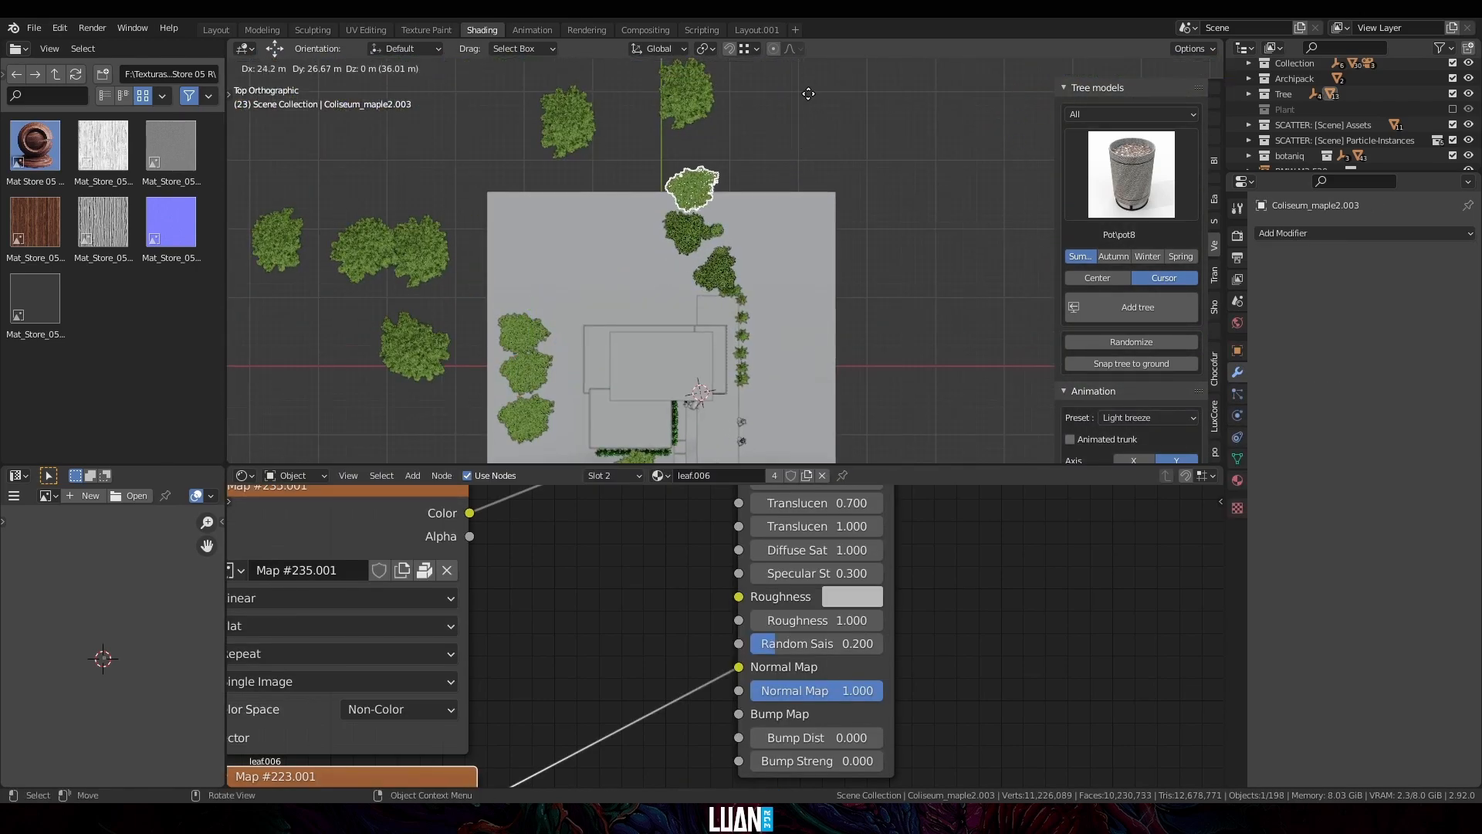
{"action": "left_click", "coordinate": [764, 195]}
{"action": "scroll", "coordinate": [756, 202], "scroll_direction": "down", "scroll_amount": 3}
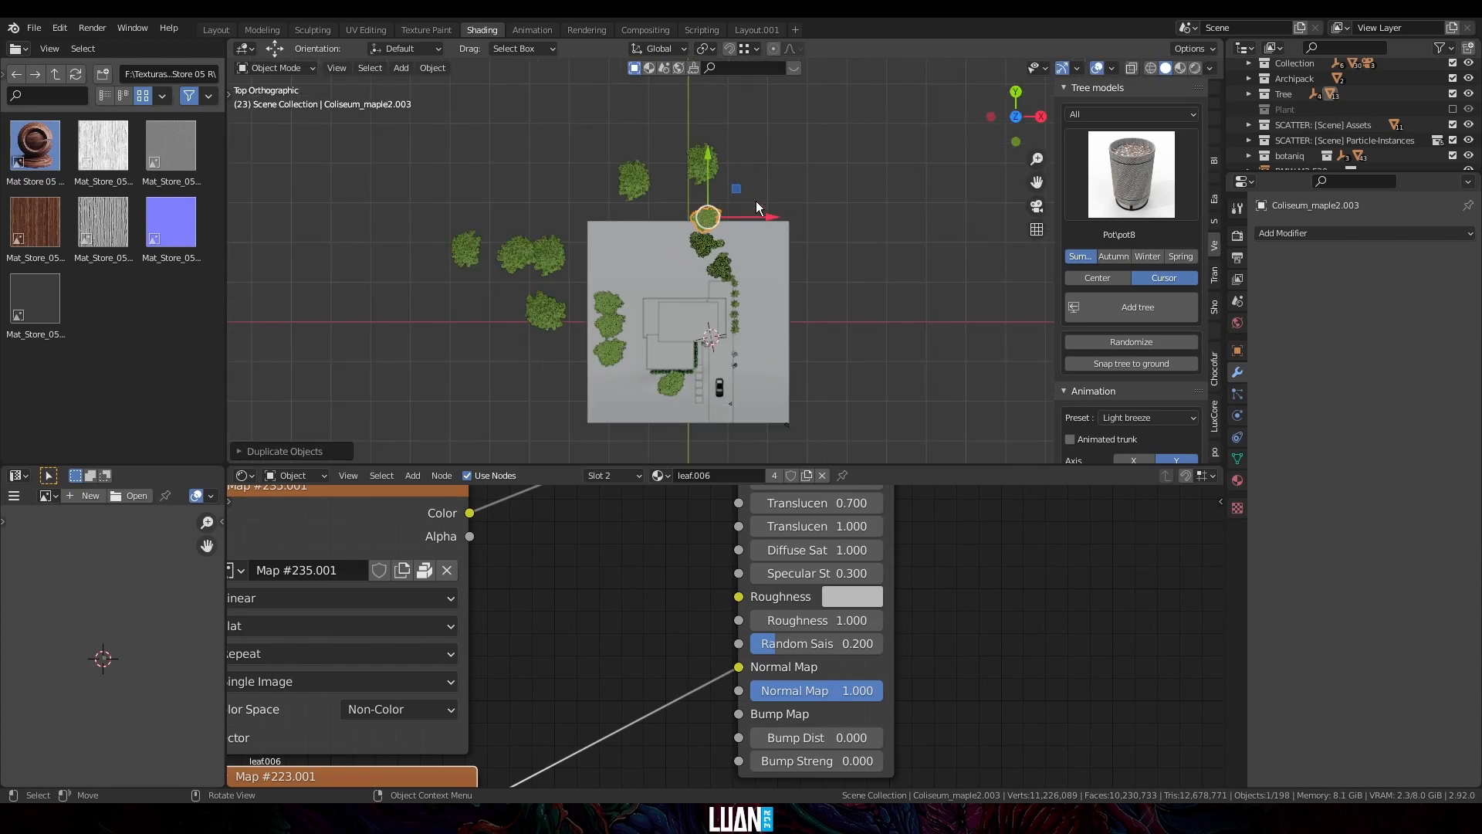
{"action": "key", "text": "KP_0"}
{"action": "scroll", "coordinate": [802, 235], "scroll_direction": "down", "scroll_amount": 5}
{"action": "middle_click_drag", "start_coordinate": [891, 296], "coordinate": [633, 286], "text": "shift"}
{"action": "scroll", "coordinate": [633, 285], "scroll_direction": "up", "scroll_amount": 5}
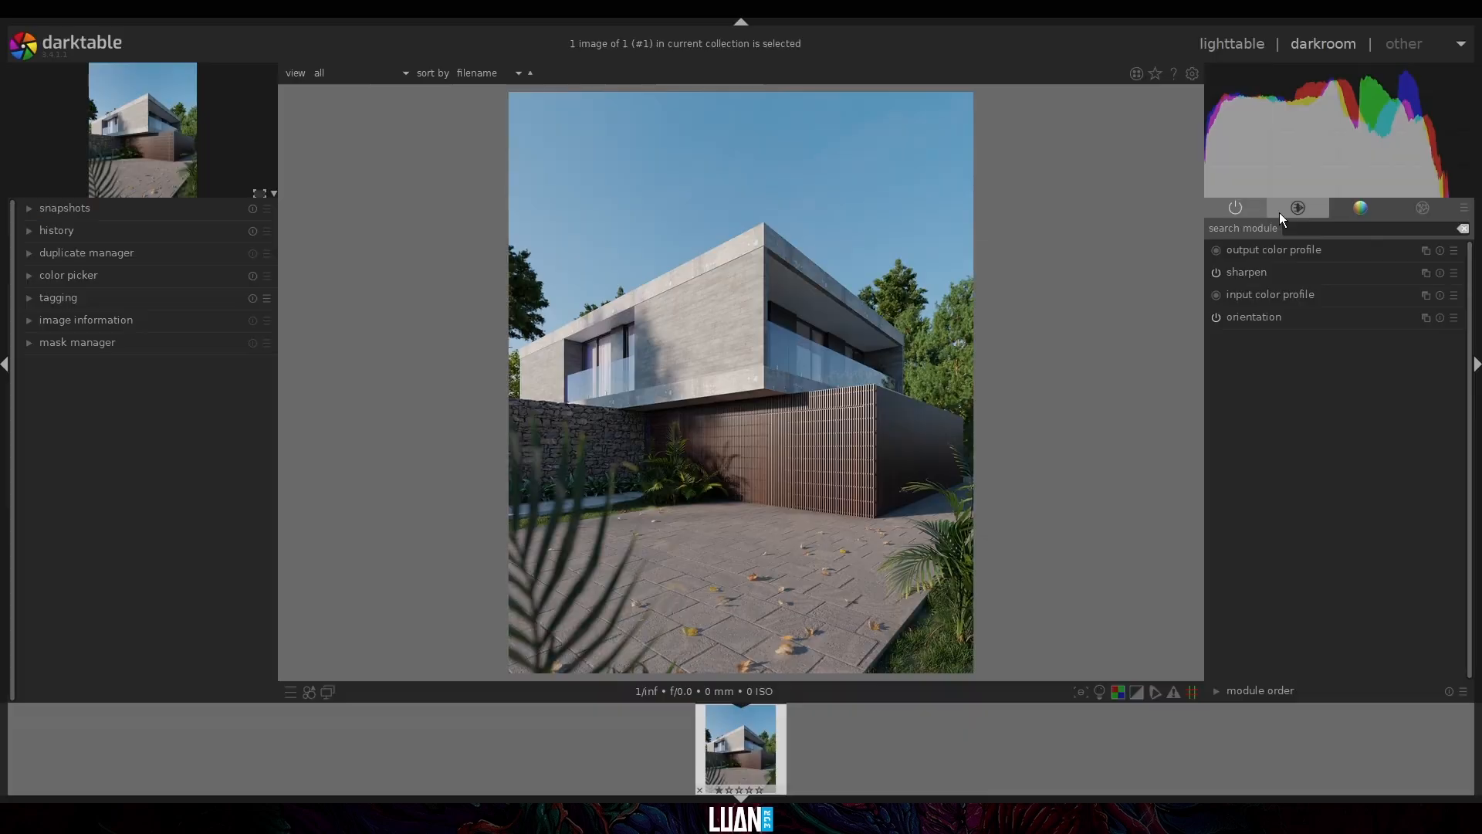
Step: Switch to darktable and adjust the sharpen module's radius and amount while inspecting the house render at 100% zoom
{"action": "middle_click", "coordinate": [897, 424]}
{"action": "left_click", "coordinate": [1235, 271]}
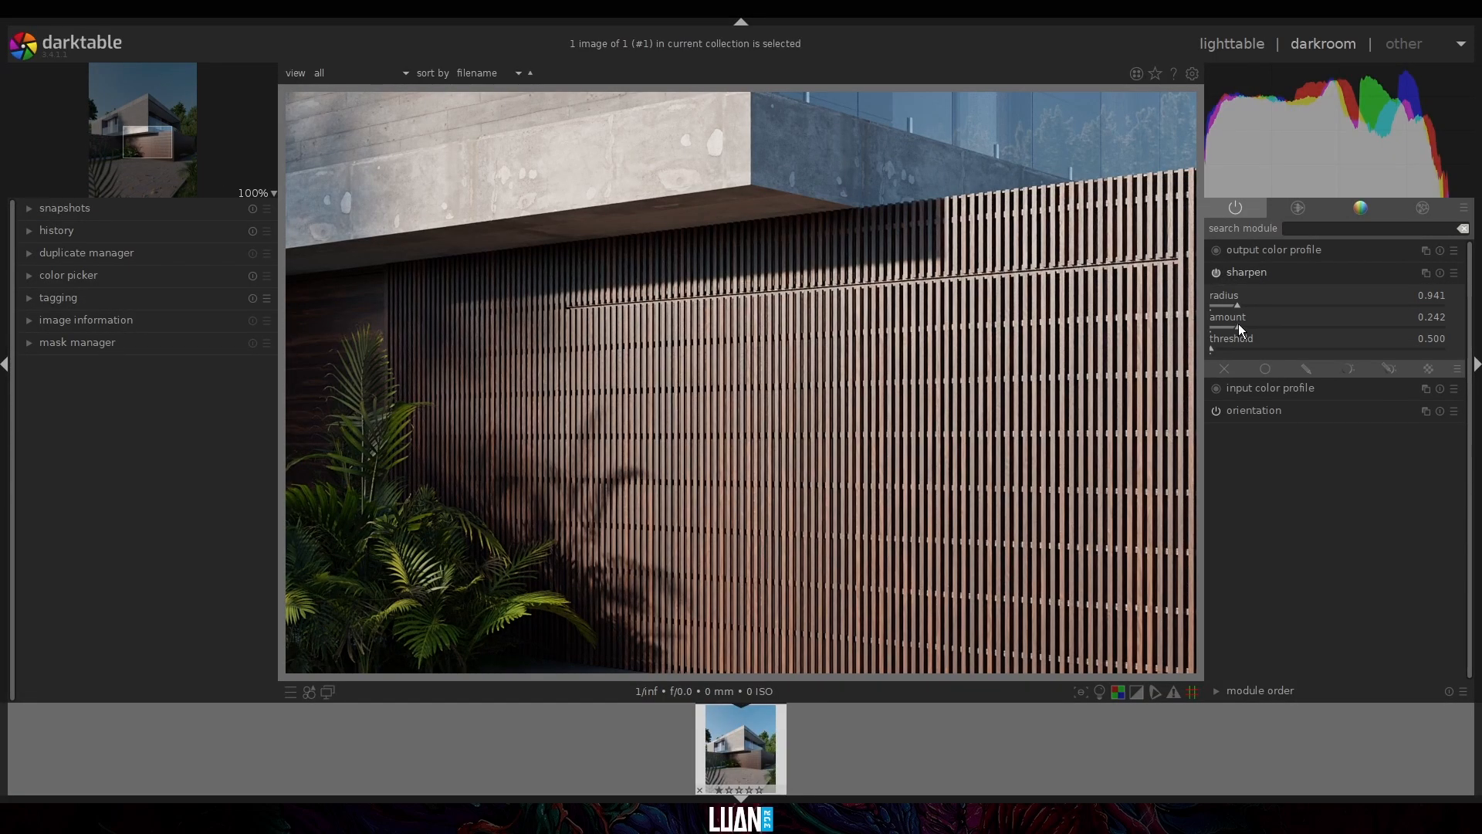
{"action": "left_click", "coordinate": [1220, 271]}
{"action": "left_click", "coordinate": [1245, 326]}
{"action": "left_click", "coordinate": [1243, 304]}
{"action": "middle_click", "coordinate": [868, 398]}
{"action": "middle_click", "coordinate": [704, 334]}
Step: In basic adjustments, set brightness to +0.10 and exposure to 0.08 EV, and turn on the clipping indication
{"action": "left_click", "coordinate": [1297, 208]}
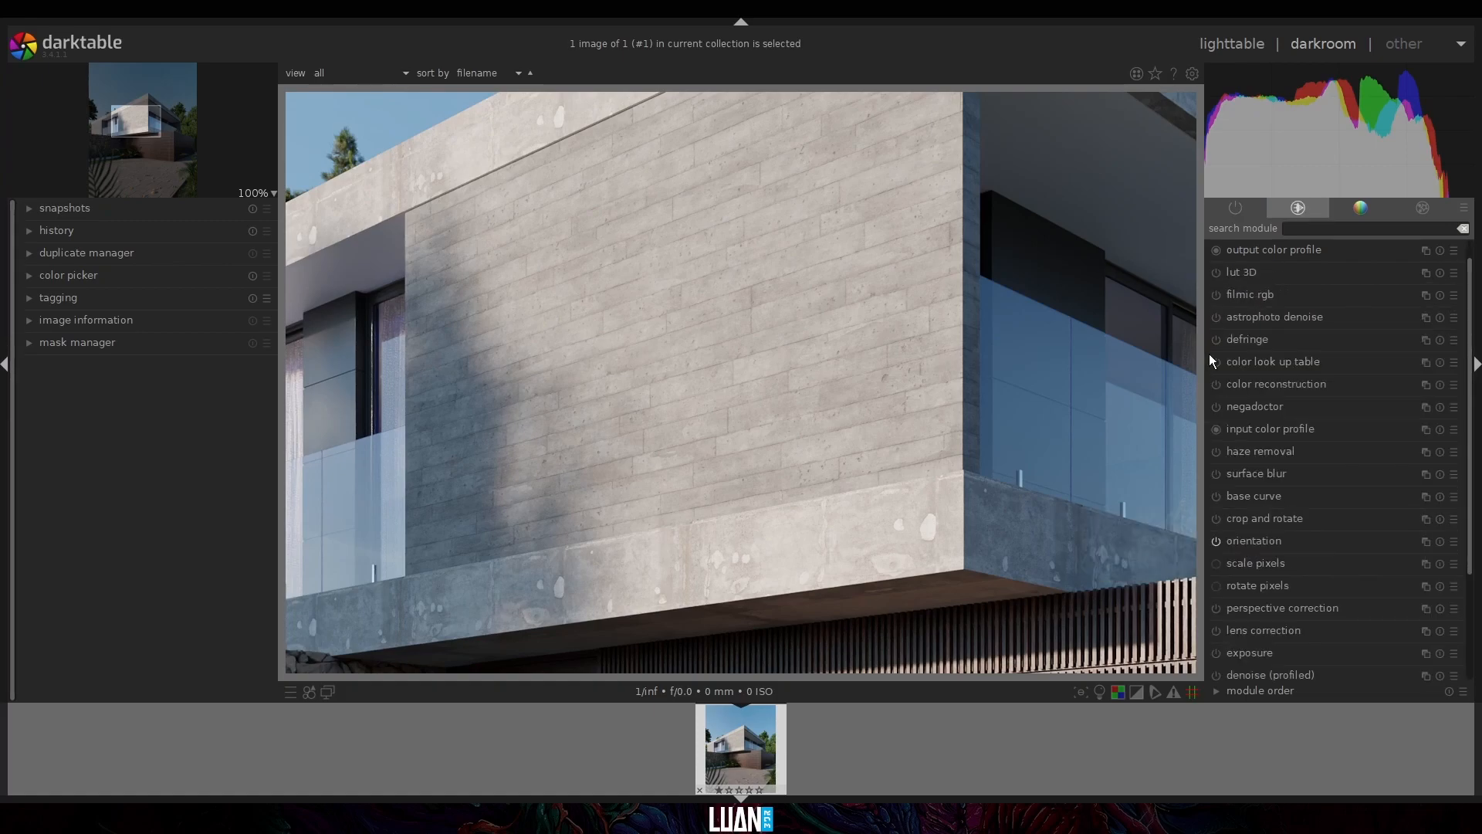
{"action": "left_click", "coordinate": [1360, 208]}
{"action": "left_click", "coordinate": [1257, 564]}
{"action": "middle_click", "coordinate": [774, 340]}
{"action": "scroll", "coordinate": [1327, 498], "scroll_direction": "up", "scroll_amount": 2}
{"action": "scroll", "coordinate": [1331, 398], "scroll_direction": "up", "scroll_amount": 2}
{"action": "left_click", "coordinate": [1137, 693]}
{"action": "scroll", "coordinate": [1330, 399], "scroll_direction": "up", "scroll_amount": 2}
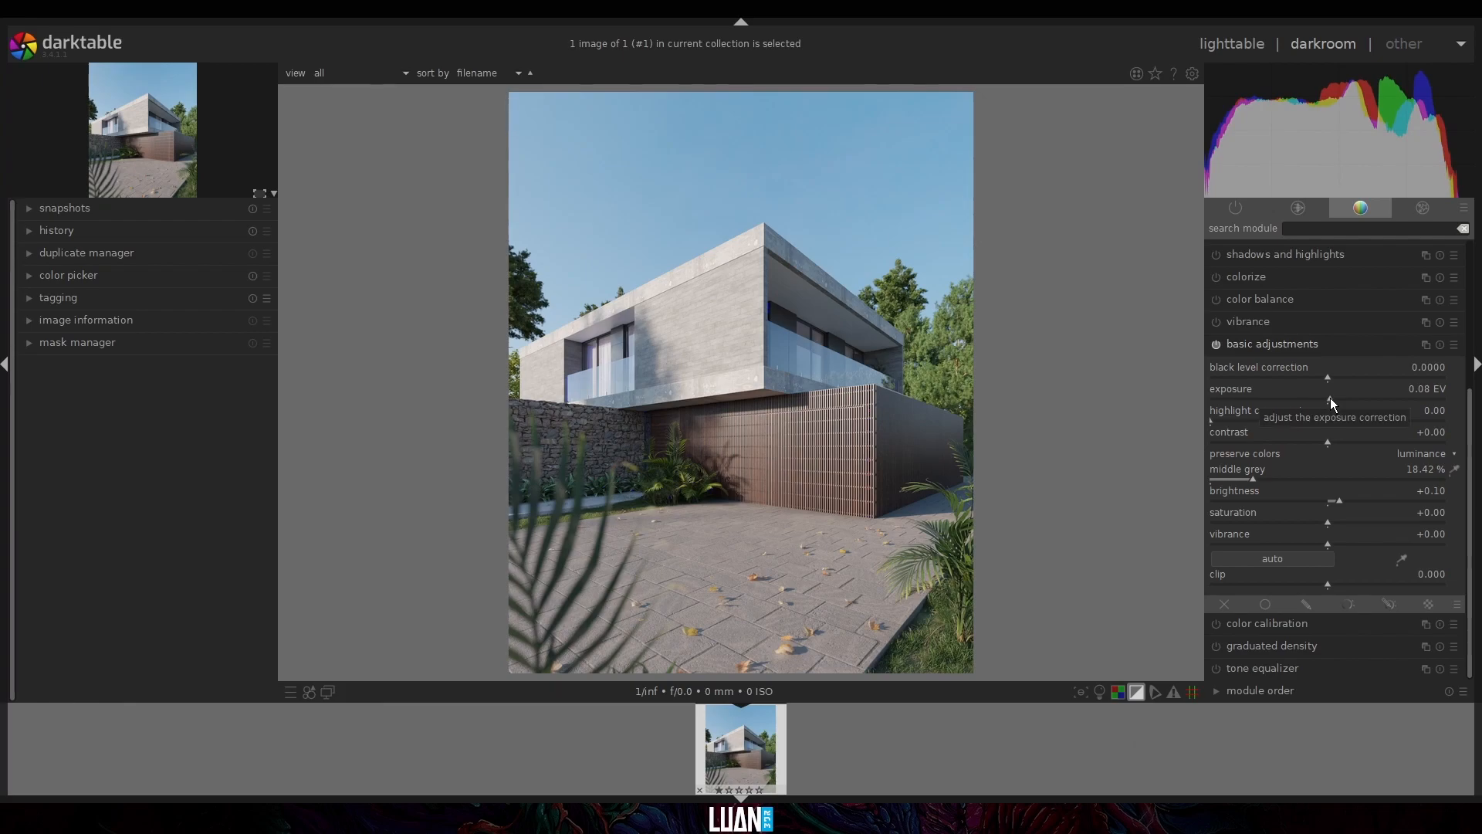
Step: Refine basic adjustments to black level correction -0.0010, exposure 0.04 EV and brightness +0.07, and compare with the module off
{"action": "scroll", "coordinate": [1327, 377], "scroll_direction": "down", "scroll_amount": 1}
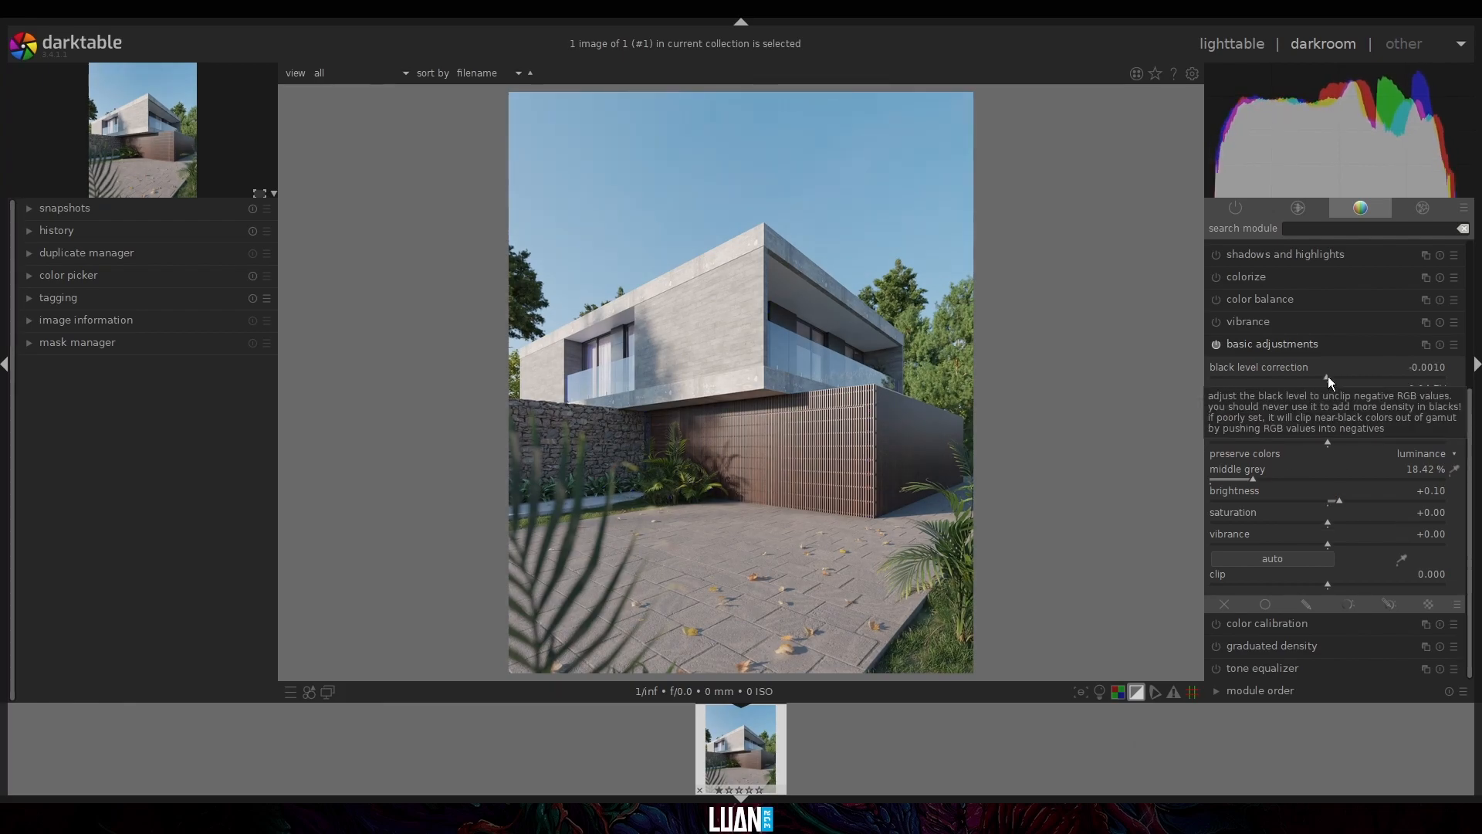
{"action": "left_click_drag", "start_coordinate": [1340, 500], "coordinate": [1336, 503]}
{"action": "left_click", "coordinate": [1218, 345]}
{"action": "left_click", "coordinate": [1218, 344]}
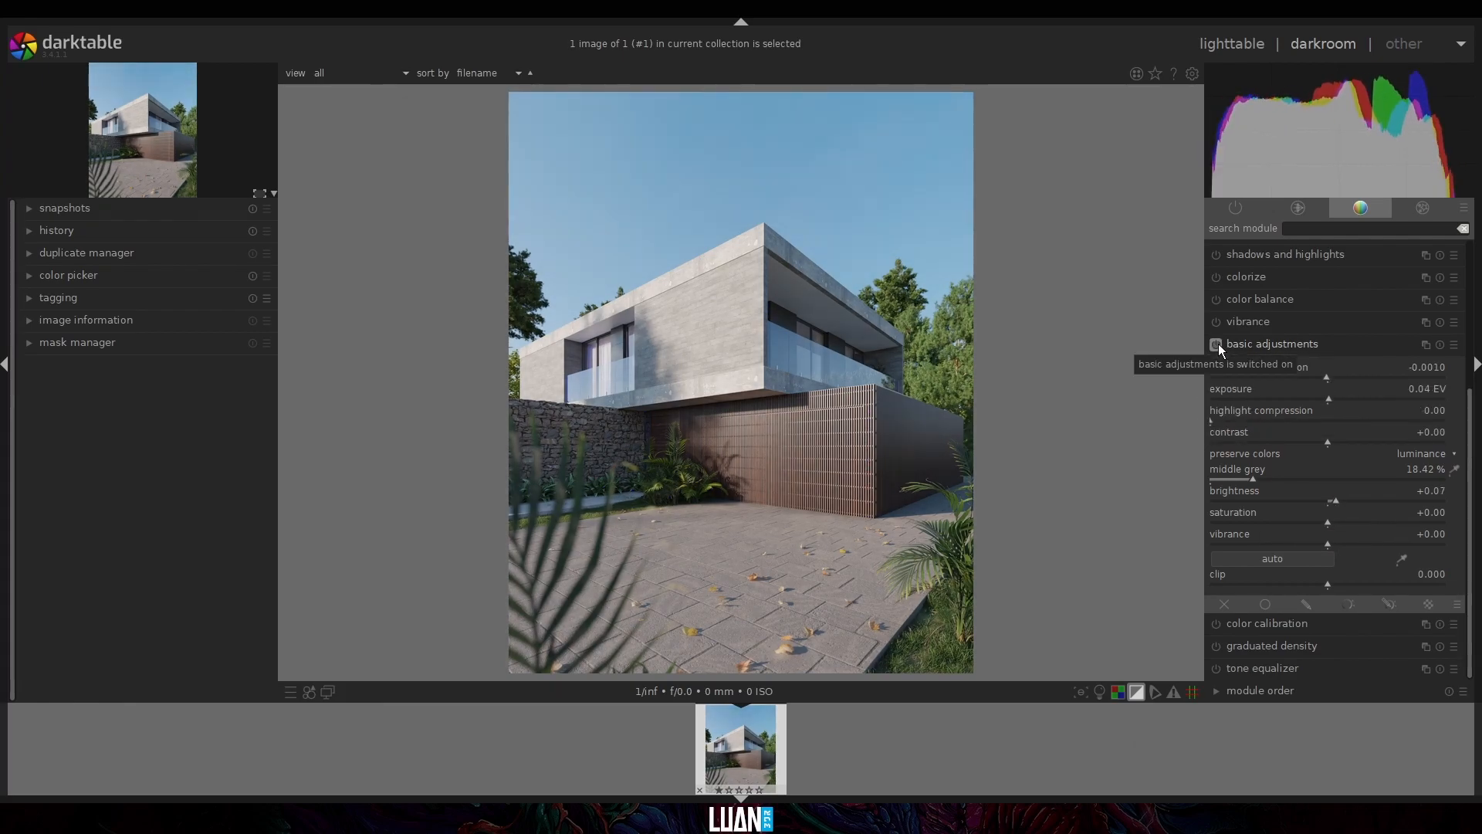
{"action": "left_click", "coordinate": [1272, 345]}
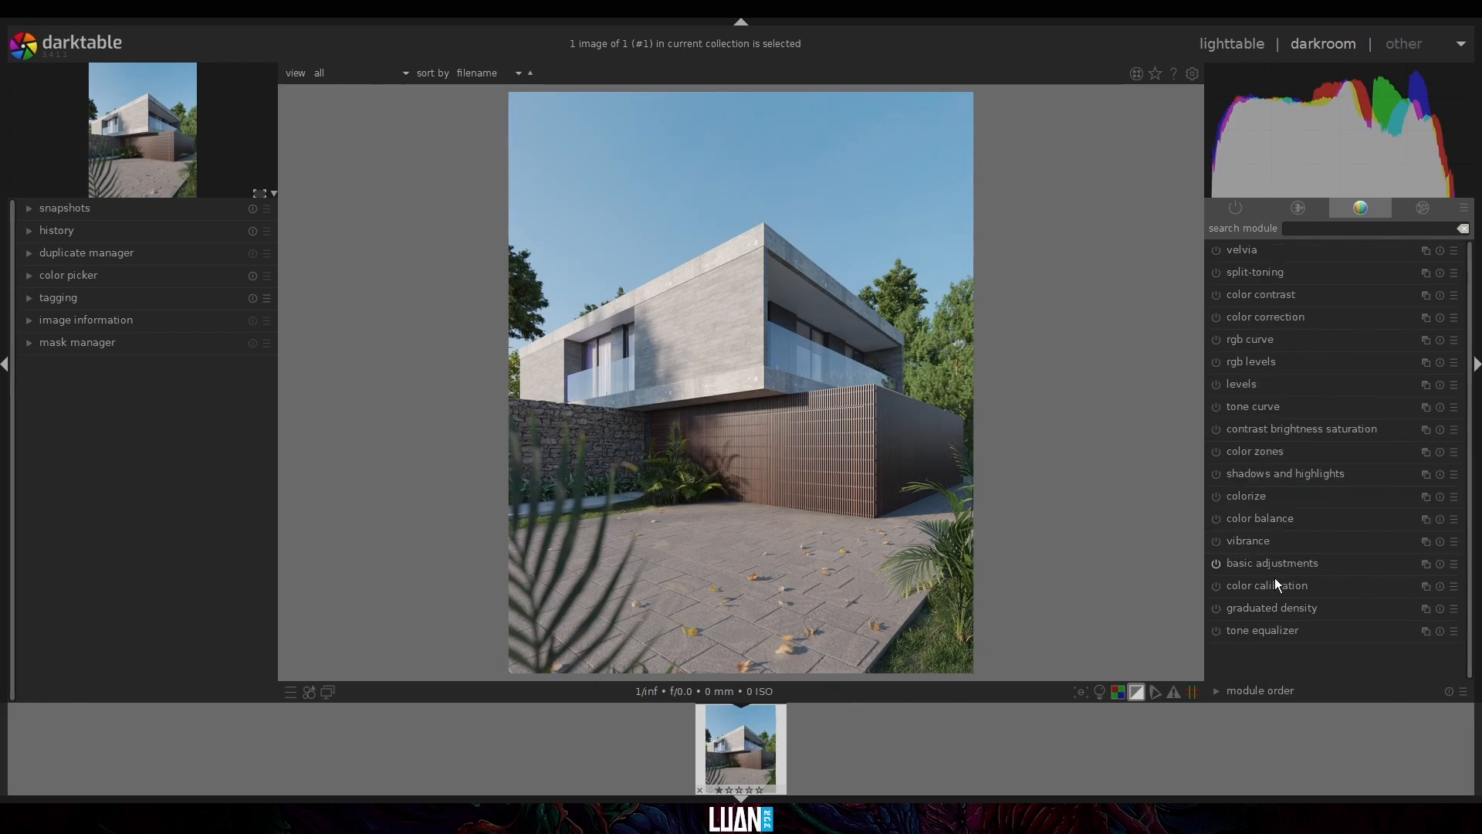
Step: Adjust several exposure bands in the tone equalizer and compare the render with the module off and on
{"action": "left_click", "coordinate": [1263, 630]}
{"action": "scroll", "coordinate": [1323, 576], "scroll_direction": "up", "scroll_amount": 1}
{"action": "left_click_drag", "start_coordinate": [1338, 579], "coordinate": [1335, 536]}
{"action": "left_click_drag", "start_coordinate": [1330, 507], "coordinate": [1319, 513]}
{"action": "left_click_drag", "start_coordinate": [1328, 485], "coordinate": [1335, 491]}
{"action": "left_click_drag", "start_coordinate": [1325, 587], "coordinate": [1323, 591]}
{"action": "left_click", "coordinate": [1217, 408]}
{"action": "left_click", "coordinate": [1216, 408]}
{"action": "left_click", "coordinate": [1275, 409]}
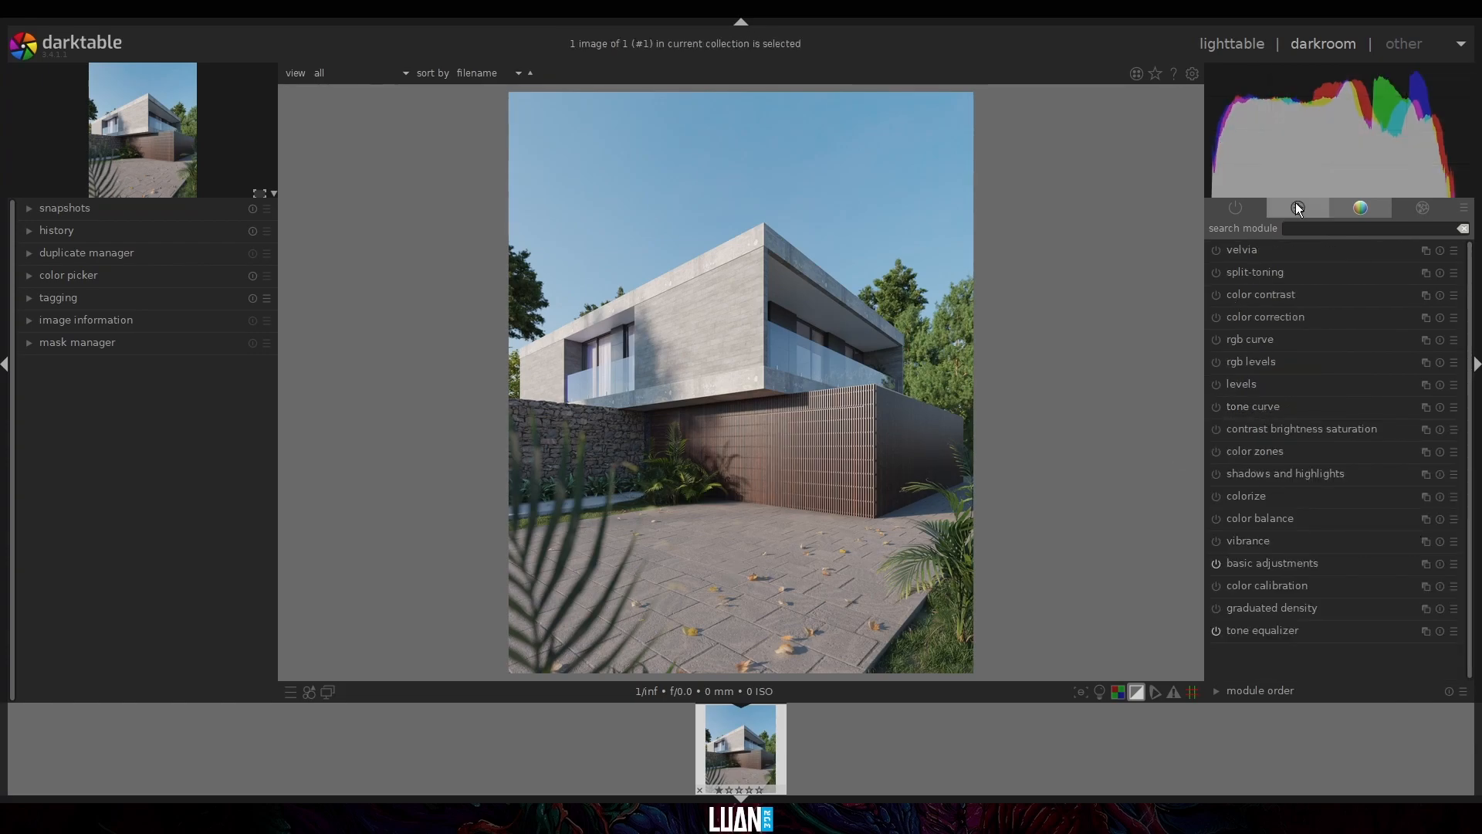
Step: Enable vignetting on the render and soften its darkening by adjusting the vignette settings
{"action": "left_click", "coordinate": [1423, 207]}
{"action": "left_click", "coordinate": [1219, 294]}
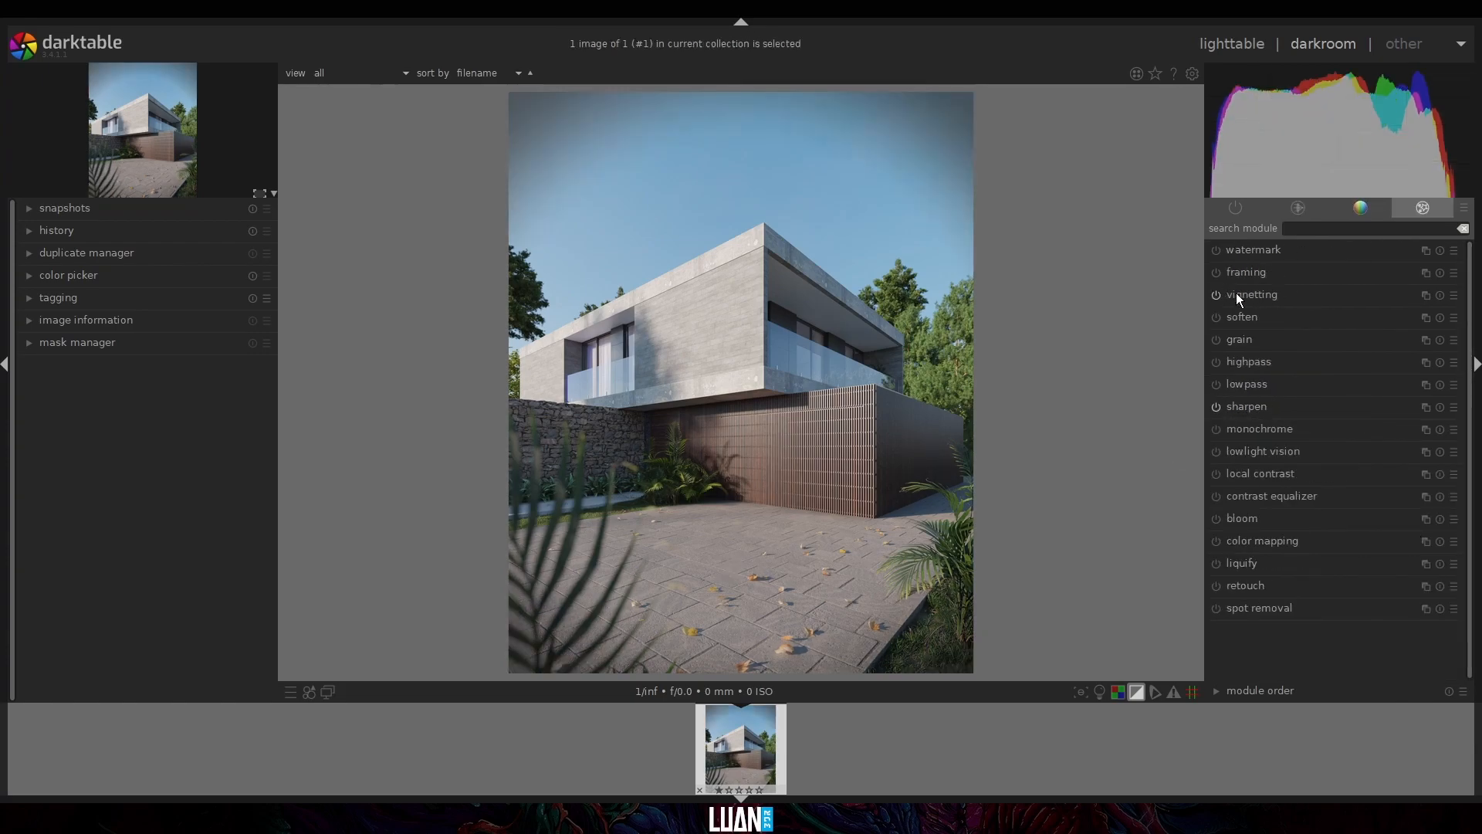
{"action": "left_click", "coordinate": [1342, 348]}
{"action": "left_click", "coordinate": [1319, 326]}
{"action": "left_click", "coordinate": [1258, 251]}
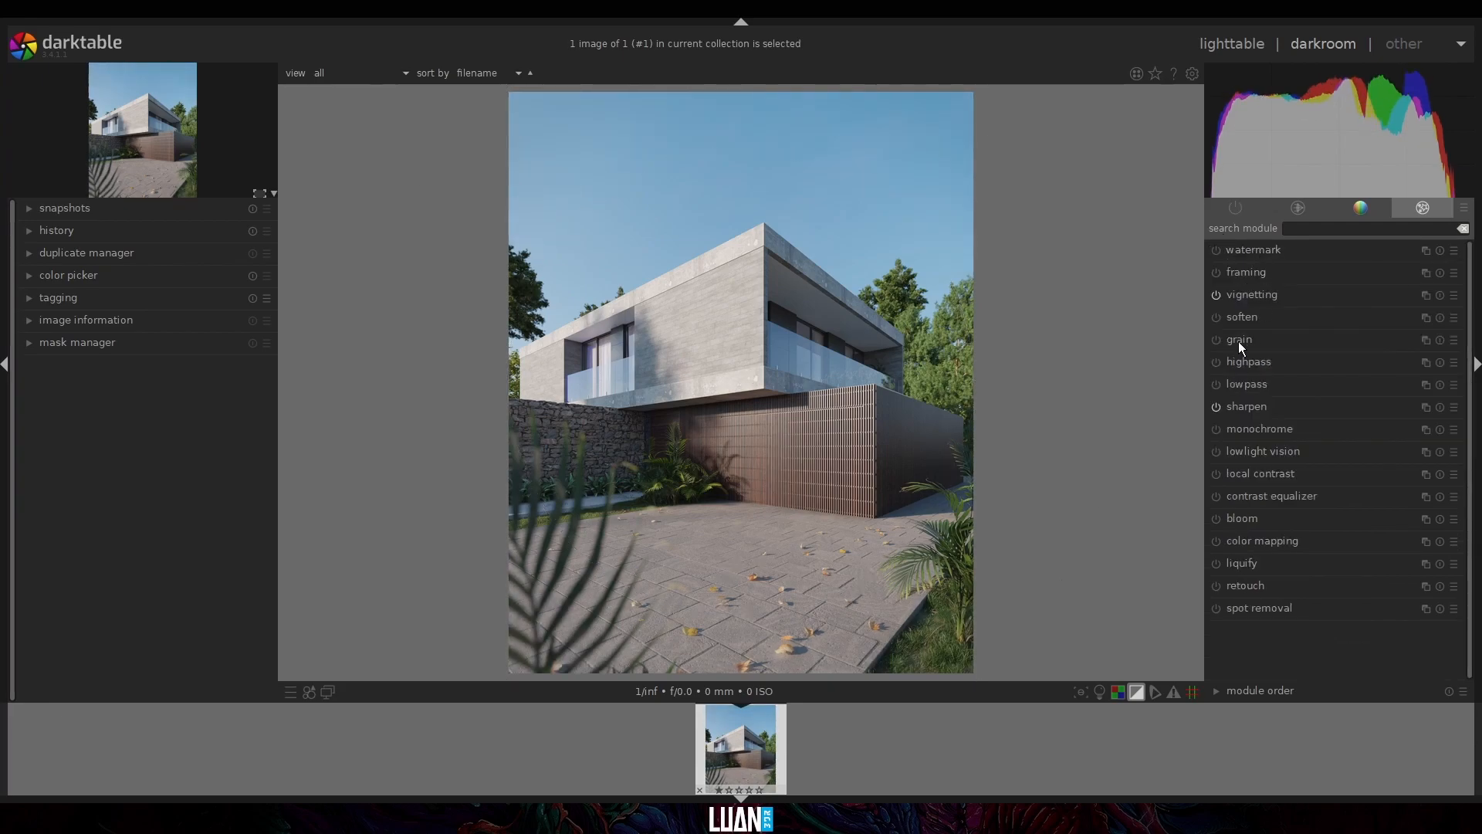
Step: Try the grain effect on the render
{"action": "left_click", "coordinate": [1238, 341]}
{"action": "left_click", "coordinate": [1215, 303]}
{"action": "left_click", "coordinate": [1215, 303]}
{"action": "left_click", "coordinate": [1230, 308]}
Step: Enable the lut 3D module and apply the Adanmq_AgfaColor_Futura_II_100.cube color lookup to the render
{"action": "left_click", "coordinate": [1295, 213]}
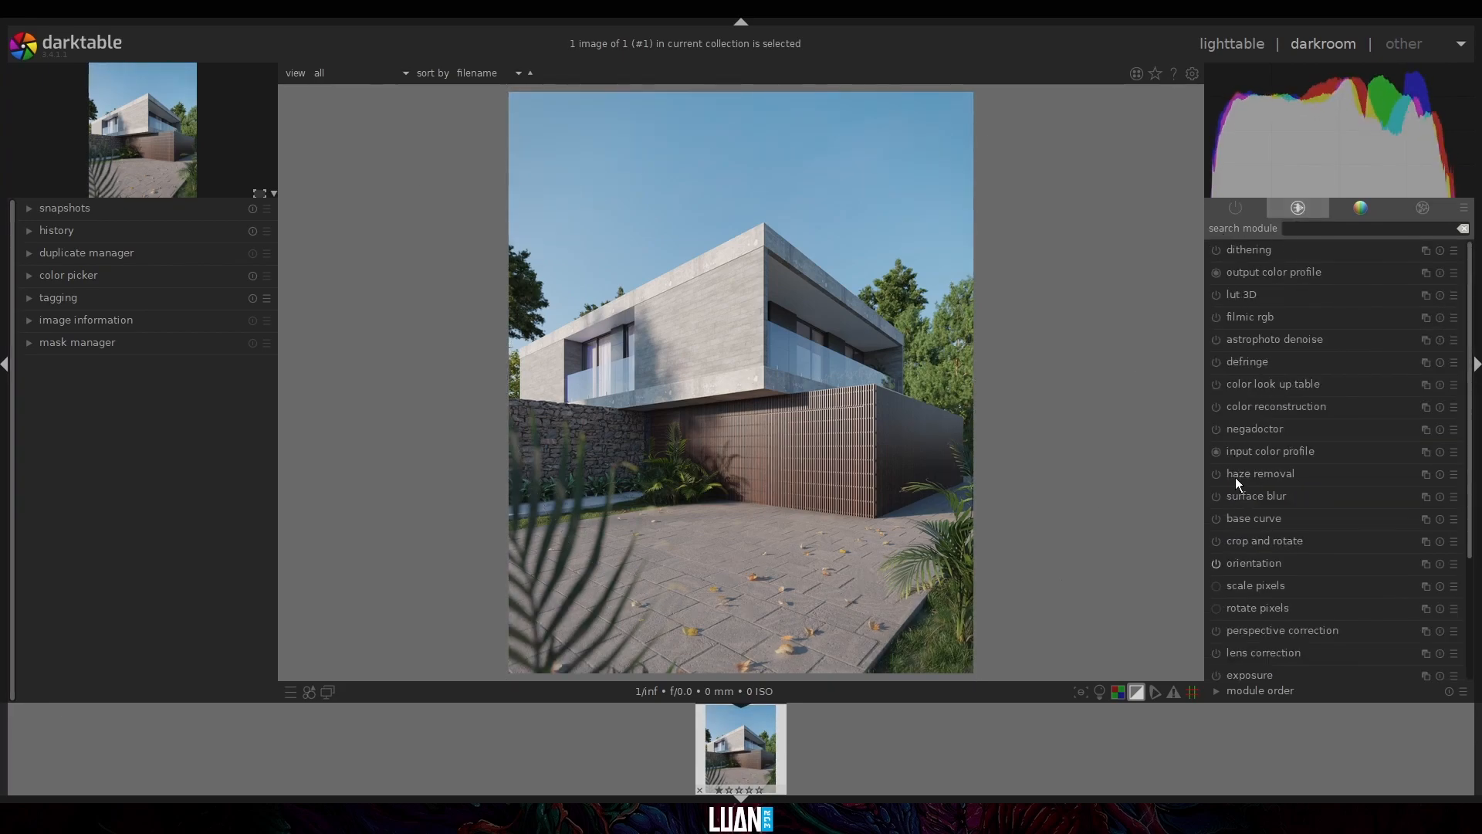
{"action": "left_click", "coordinate": [1241, 295]}
{"action": "left_click", "coordinate": [1219, 276]}
{"action": "left_click", "coordinate": [1097, 711]}
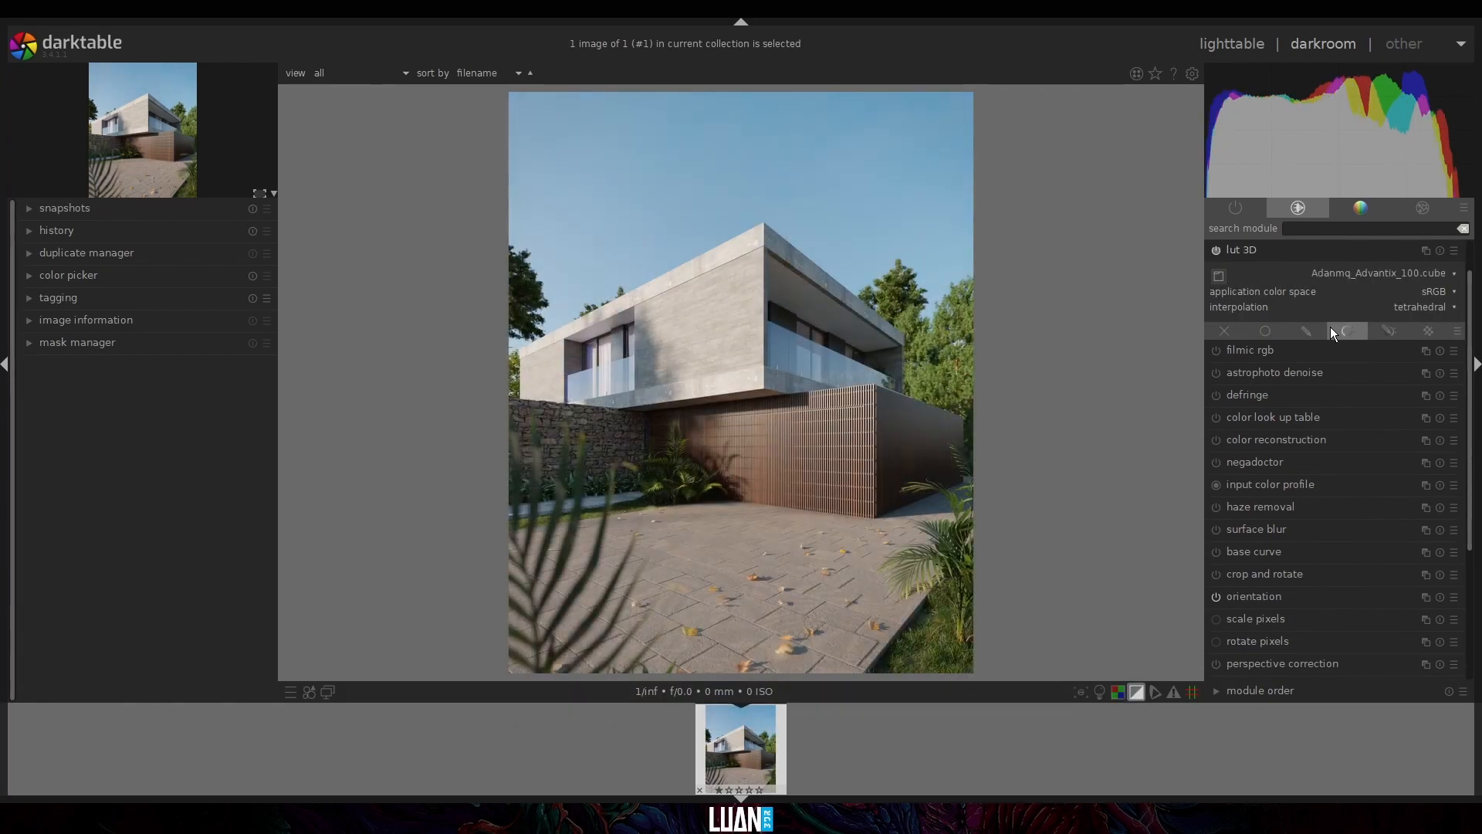
{"action": "scroll", "coordinate": [1345, 275], "scroll_direction": "down", "scroll_amount": 3}
{"action": "scroll", "coordinate": [1345, 274], "scroll_direction": "up", "scroll_amount": 1}
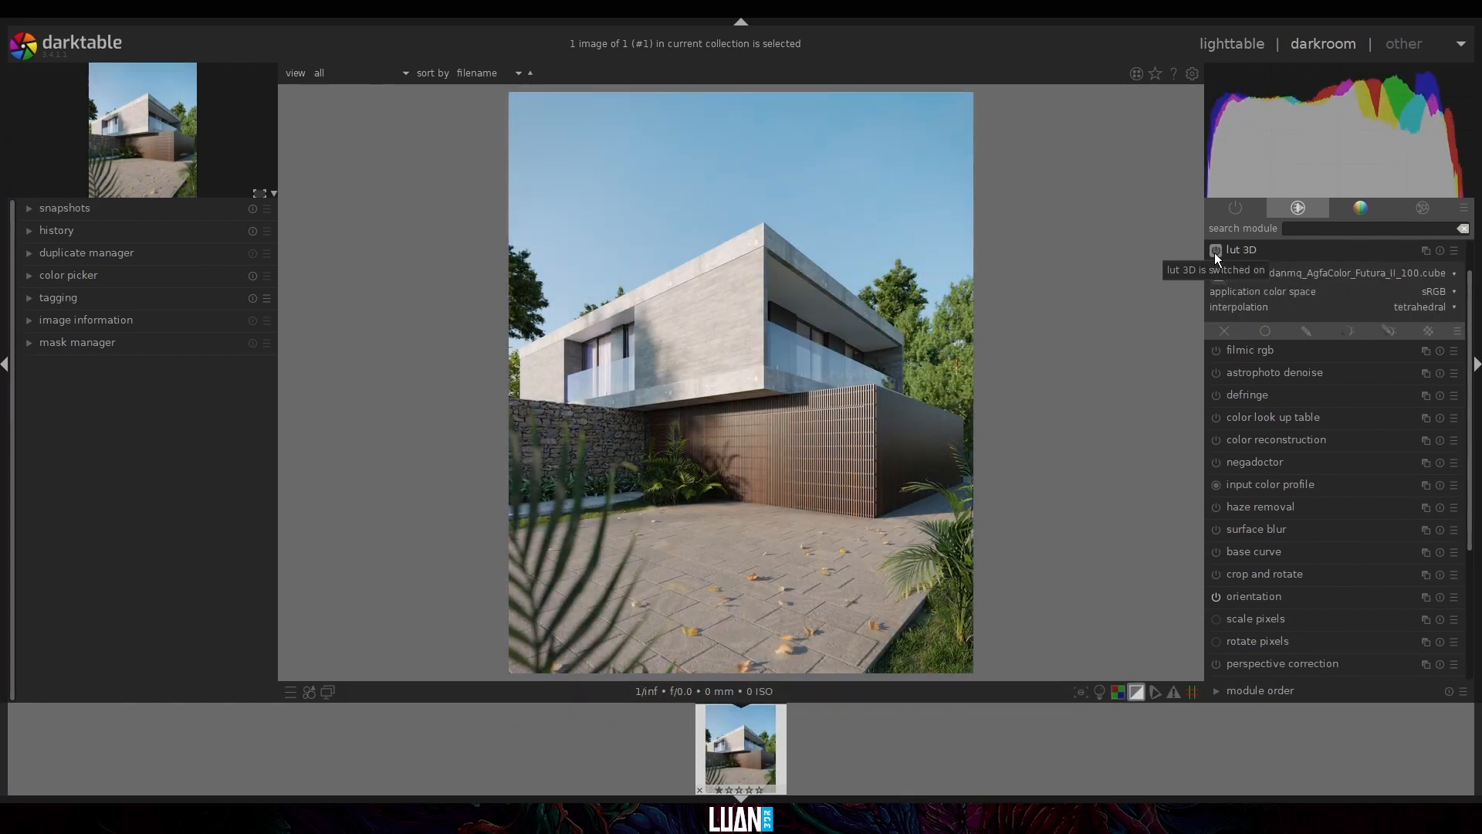
Step: Blend the lut 3D look through a drawn mask at 40% opacity and compare the render with it off and on
{"action": "left_click", "coordinate": [1306, 330]}
{"action": "left_click", "coordinate": [1286, 376]}
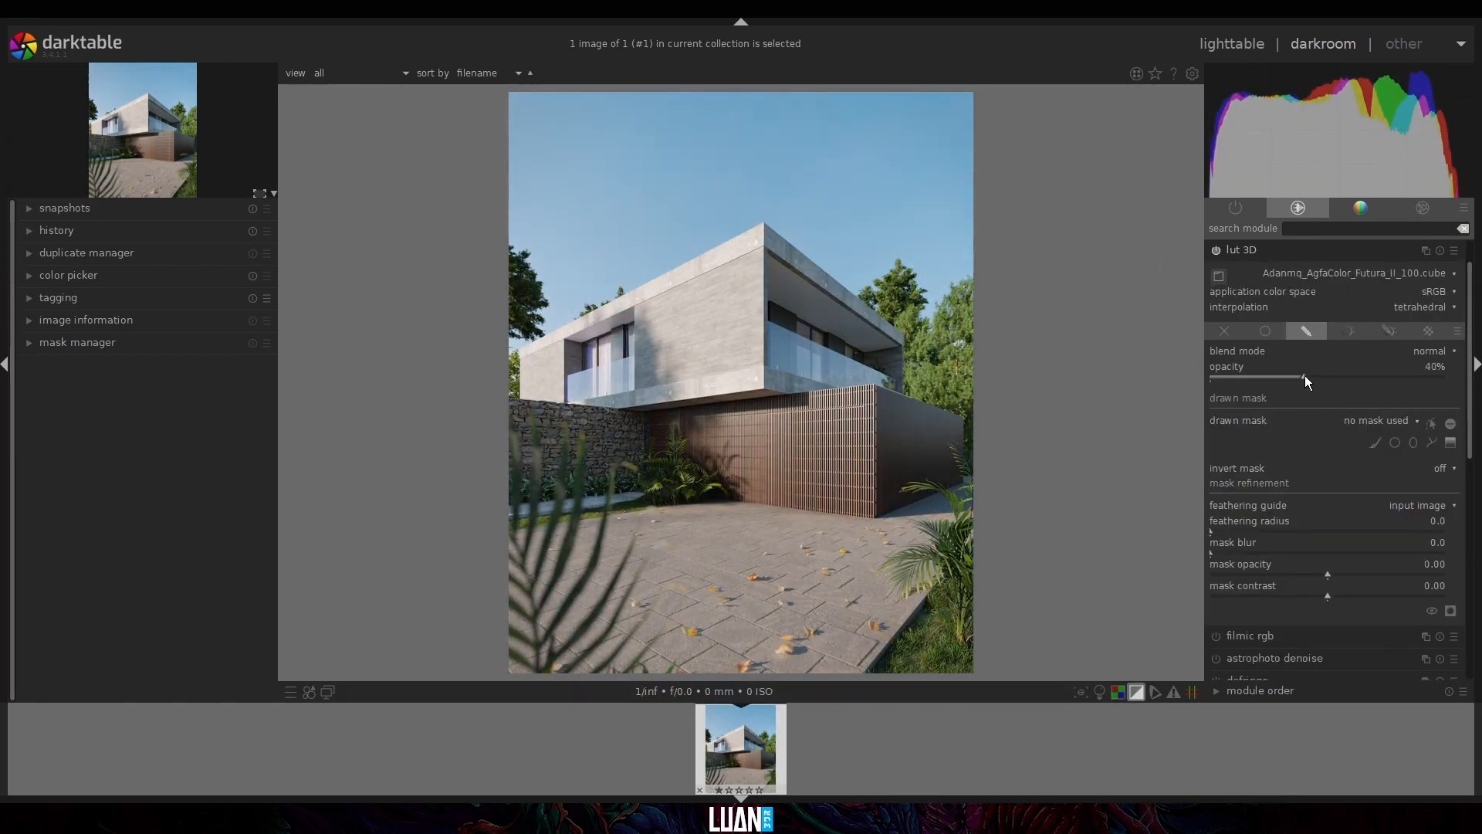
{"action": "left_click", "coordinate": [1217, 251]}
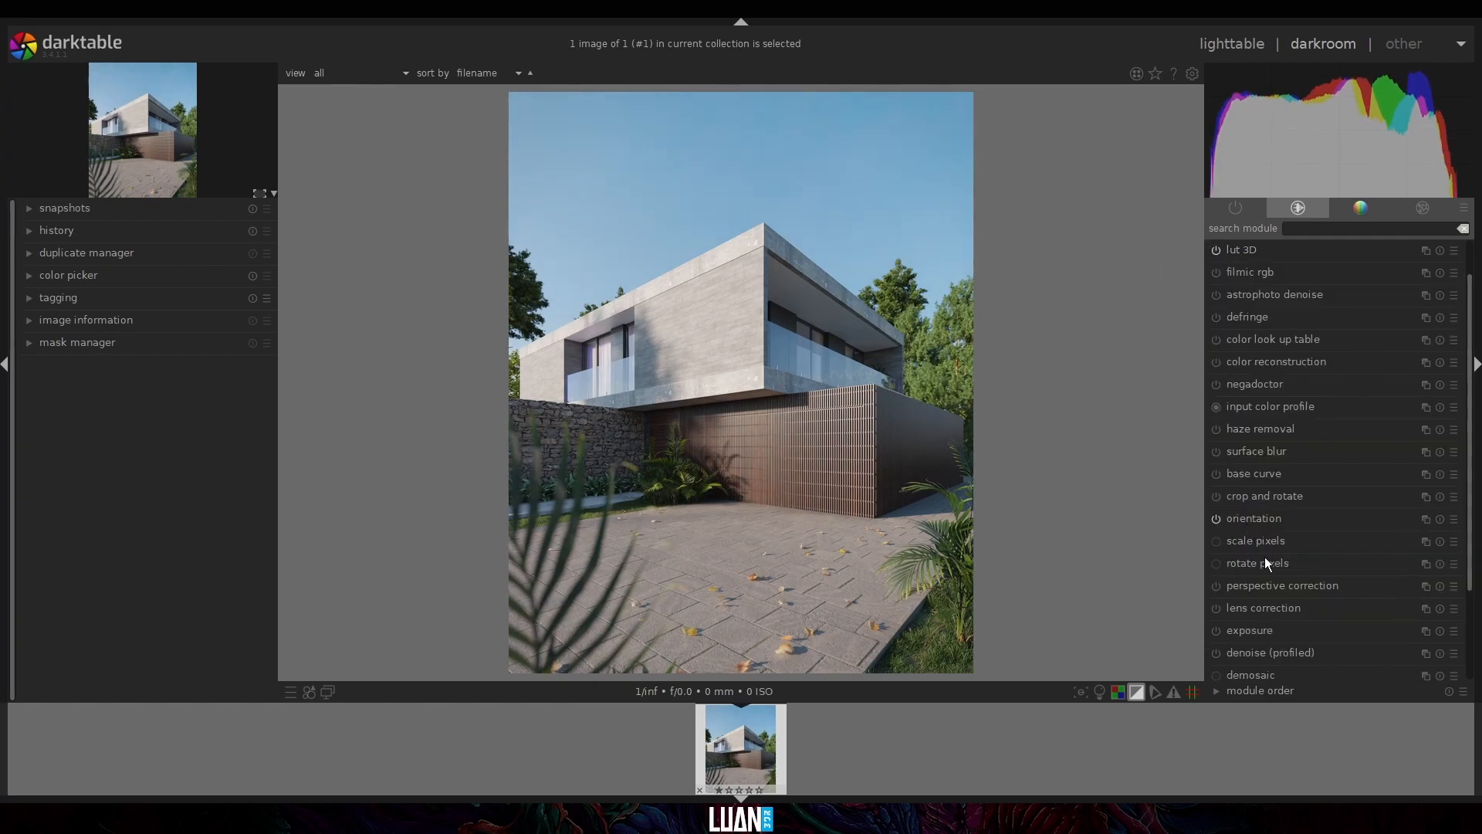
Step: Look through the darkroom module groups for further corrections to apply to the render
{"action": "left_click", "coordinate": [1360, 208]}
{"action": "left_click", "coordinate": [1298, 208]}
{"action": "scroll", "coordinate": [1281, 463], "scroll_direction": "down", "scroll_amount": 4}
{"action": "left_click", "coordinate": [1261, 669]}
{"action": "scroll", "coordinate": [1255, 554], "scroll_direction": "down", "scroll_amount": 1}
{"action": "left_click", "coordinate": [1212, 497]}
{"action": "left_click", "coordinate": [1237, 208]}
{"action": "left_click", "coordinate": [1299, 208]}
{"action": "scroll", "coordinate": [1319, 348], "scroll_direction": "up", "scroll_amount": 4}
Step: Switch to the lighttable and export the processed house render as a TIFF file
{"action": "key", "text": "l"}
{"action": "left_click", "coordinate": [1398, 452]}
{"action": "left_click", "coordinate": [1388, 472]}
{"action": "scroll", "coordinate": [1409, 605], "scroll_direction": "down", "scroll_amount": 2}
{"action": "left_click", "coordinate": [1331, 687]}
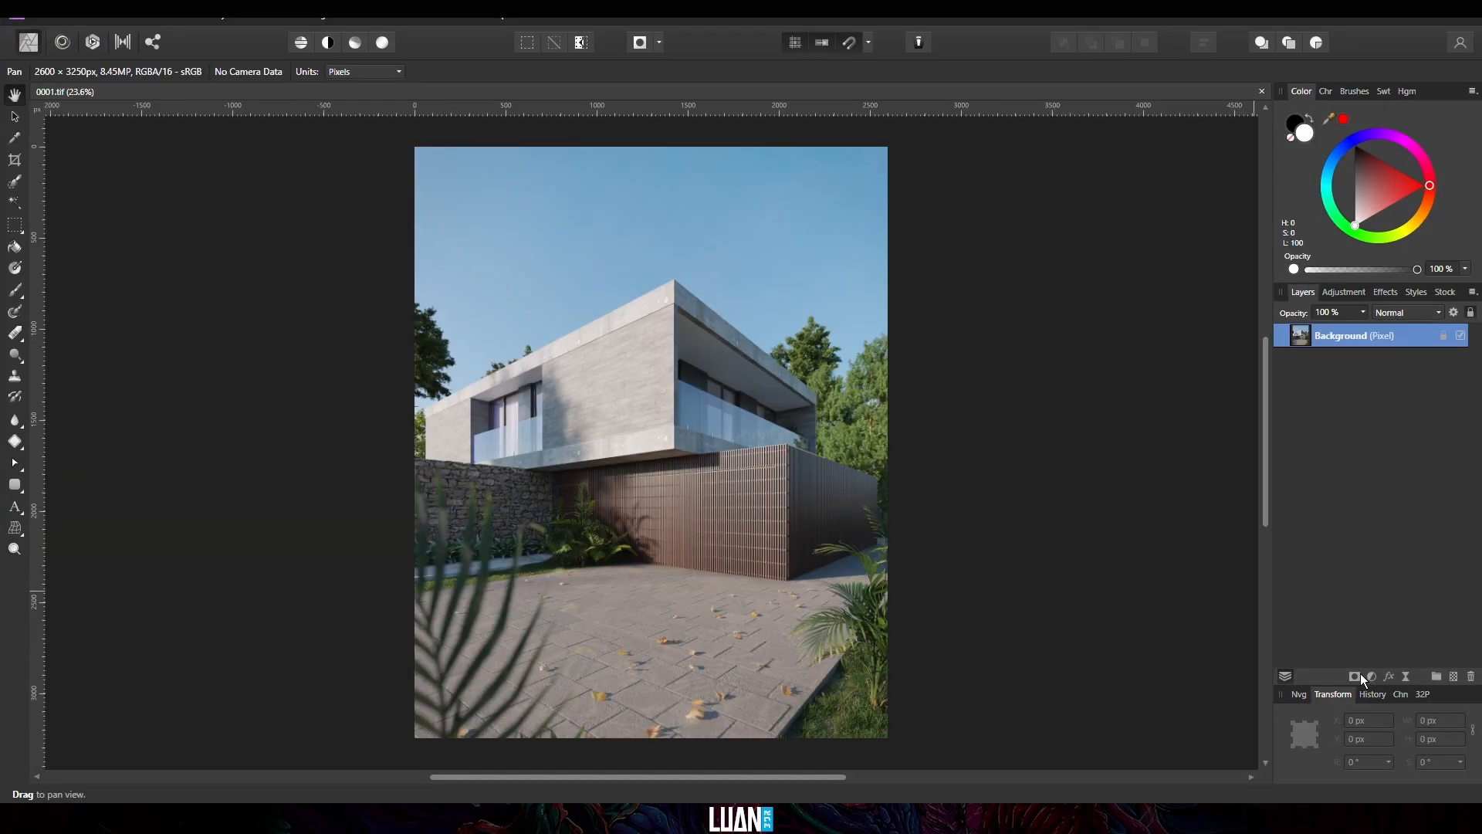
Step: In Affinity Photo, add a curves adjustment over the background of 0001.tif, reshape its curve and invert its mask
{"action": "left_click", "coordinate": [1371, 677]}
{"action": "left_click", "coordinate": [1249, 503]}
{"action": "mouse_move", "coordinate": [1075, 533]}
{"action": "left_mouse_down"}
{"action": "mouse_move", "coordinate": [1089, 548]}
{"action": "mouse_move", "coordinate": [1061, 521]}
{"action": "left_mouse_up"}
{"action": "left_click", "coordinate": [1231, 359]}
{"action": "key", "text": "ctrl+i"}
Step: Add a second curves adjustment directly above the background to brighten the render and invert its mask
{"action": "left_click", "coordinate": [1346, 359]}
{"action": "left_click", "coordinate": [1371, 676]}
{"action": "left_click", "coordinate": [1249, 503]}
{"action": "left_click", "coordinate": [1231, 358]}
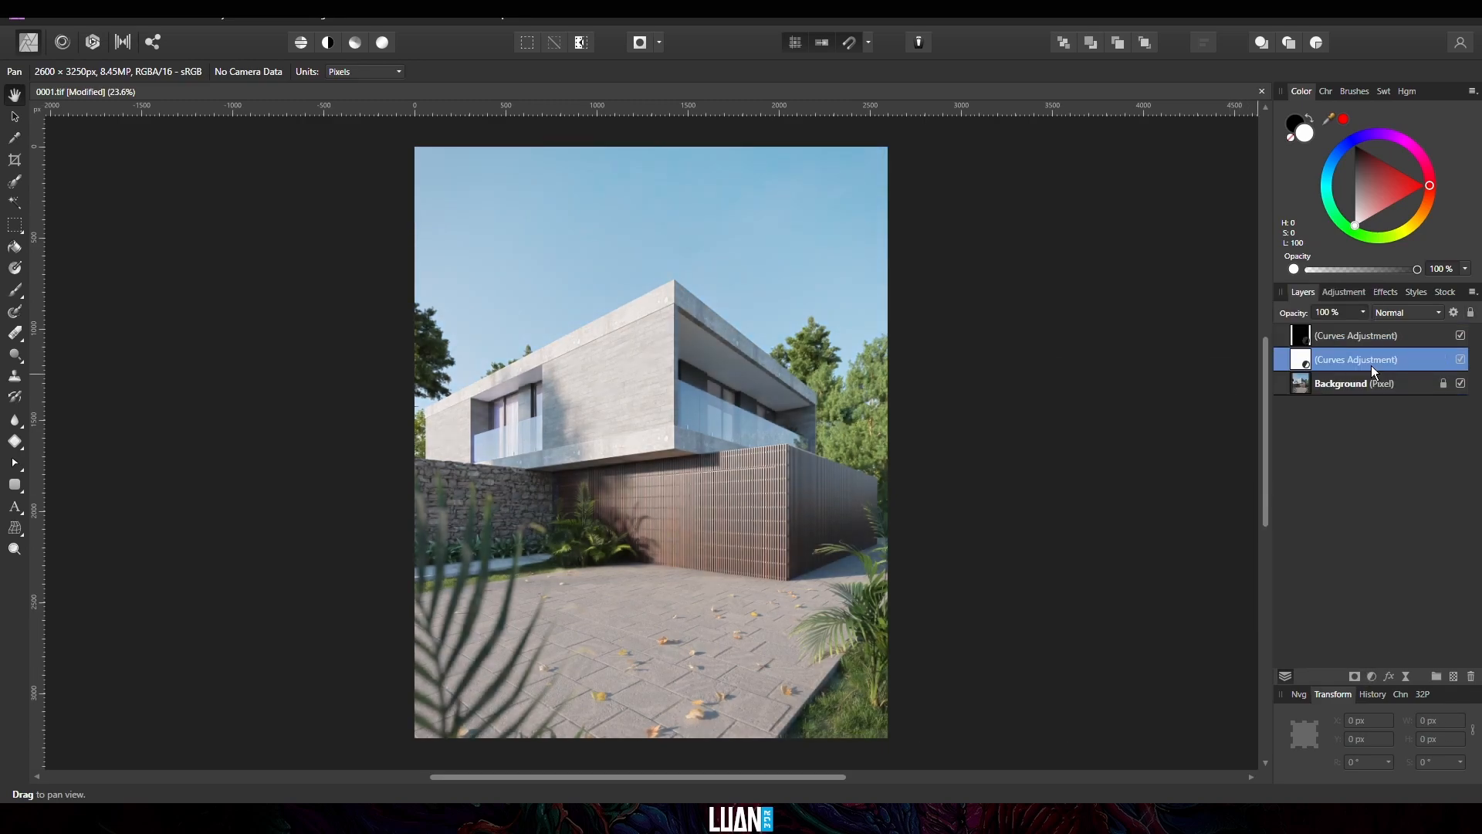
{"action": "key", "text": "ctrl+i"}
Step: Rename the upper curves adjustment layer as Shadow
{"action": "double_click", "coordinate": [1356, 335]}
{"action": "type", "text": "She"}
{"action": "key", "text": "Return"}
Step: Paint shadows into the trees behind the balcony on the Shadow mask with a soft 60.9 px brush
{"action": "scroll", "coordinate": [854, 350], "scroll_direction": "up", "scroll_amount": 8, "text": "ctrl"}
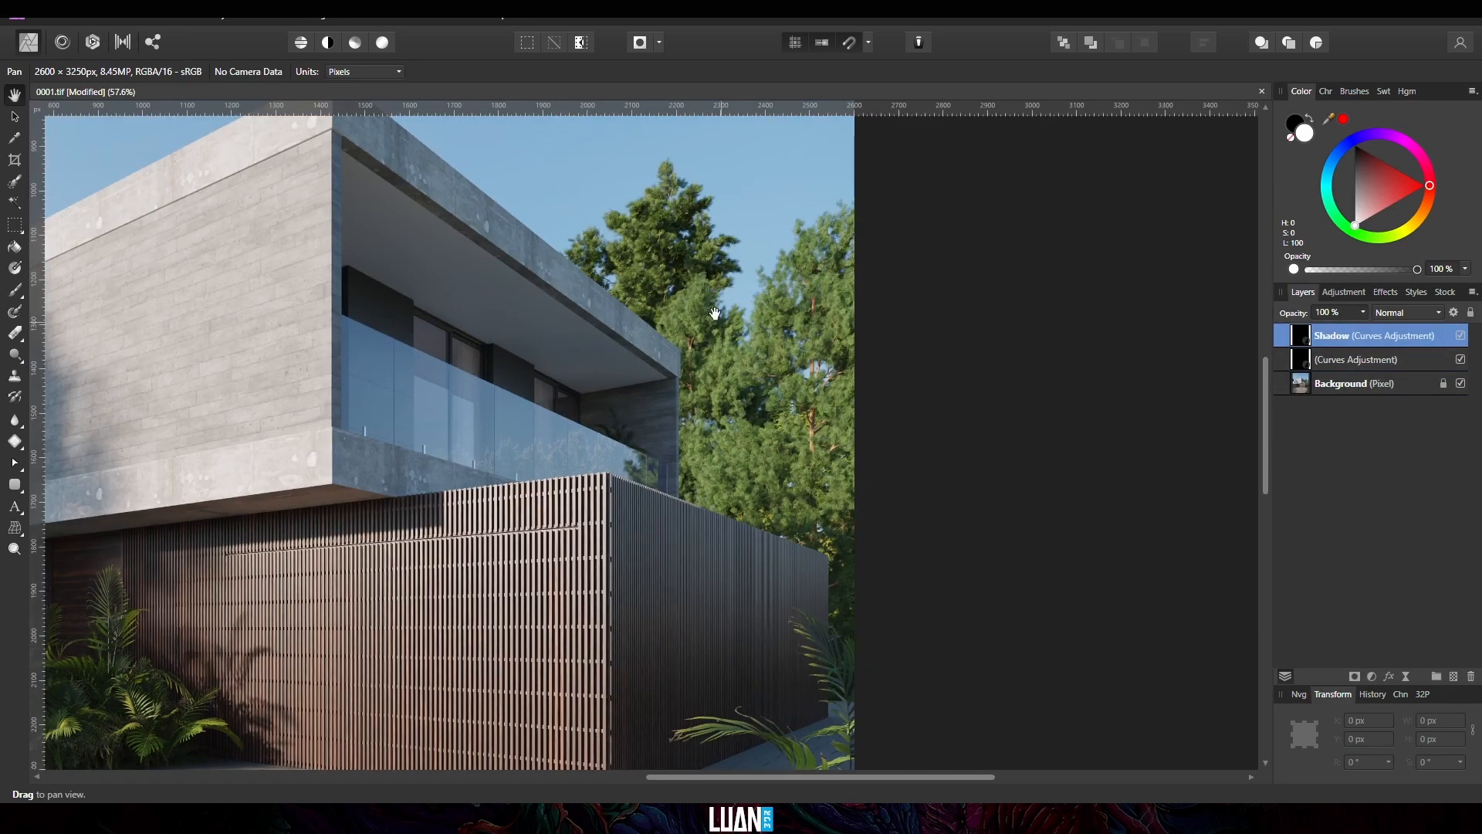
{"action": "key", "text": "b"}
{"action": "key", "text": "bracketleft"}
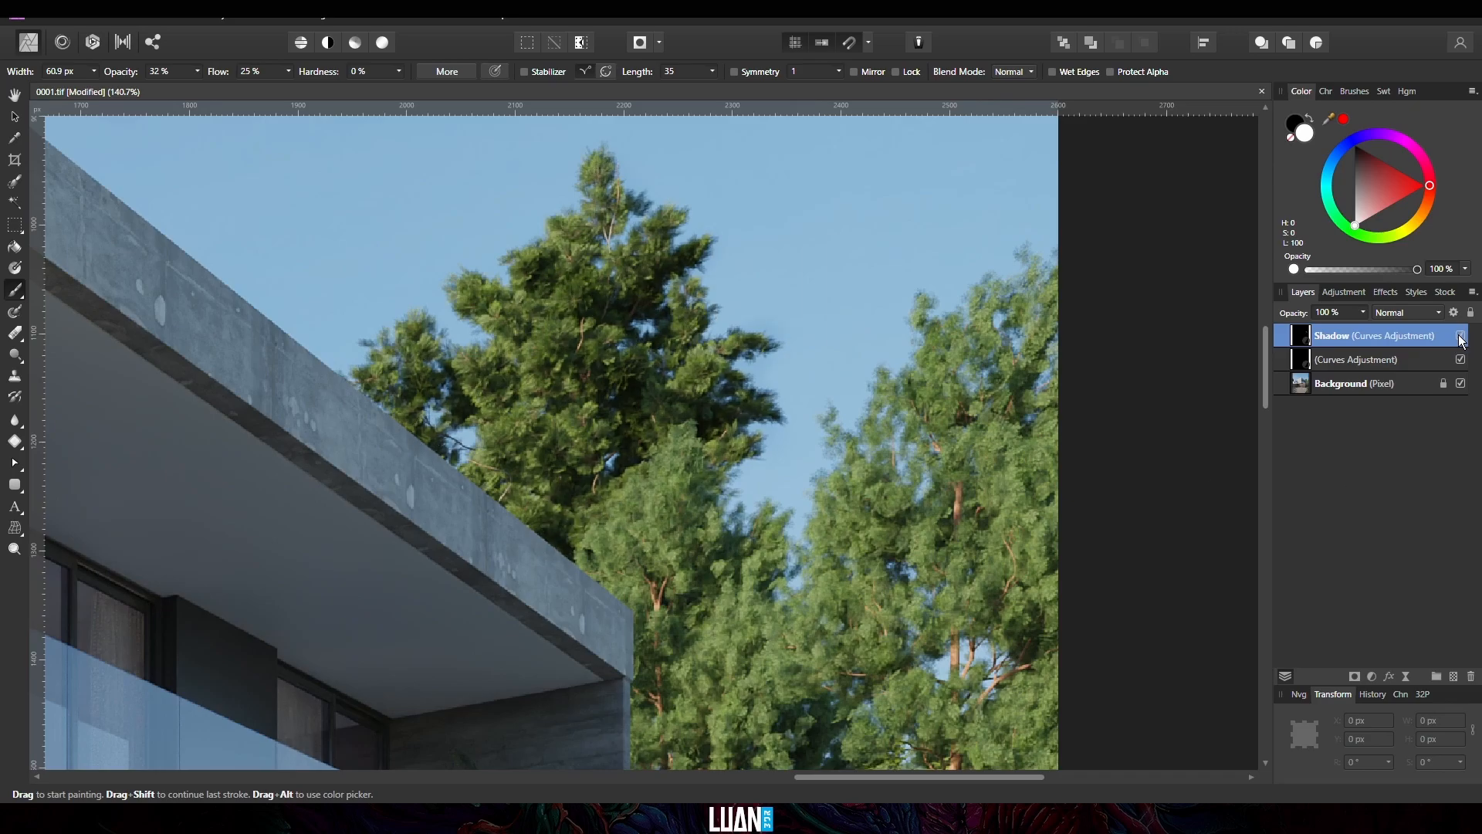
{"action": "scroll", "coordinate": [699, 463], "scroll_direction": "down", "scroll_amount": 3}
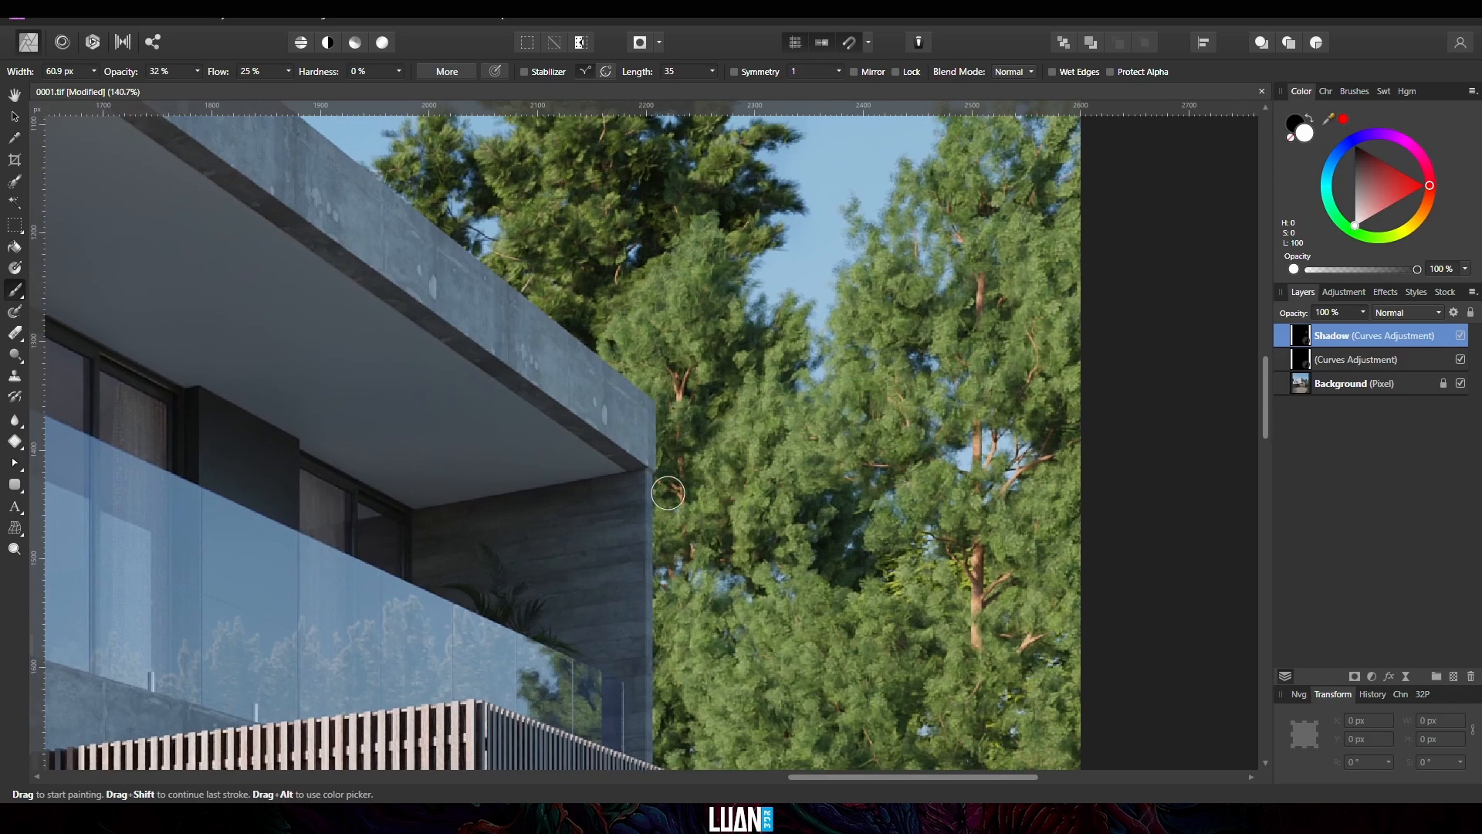
{"action": "scroll", "coordinate": [680, 543], "scroll_direction": "down", "scroll_amount": 3}
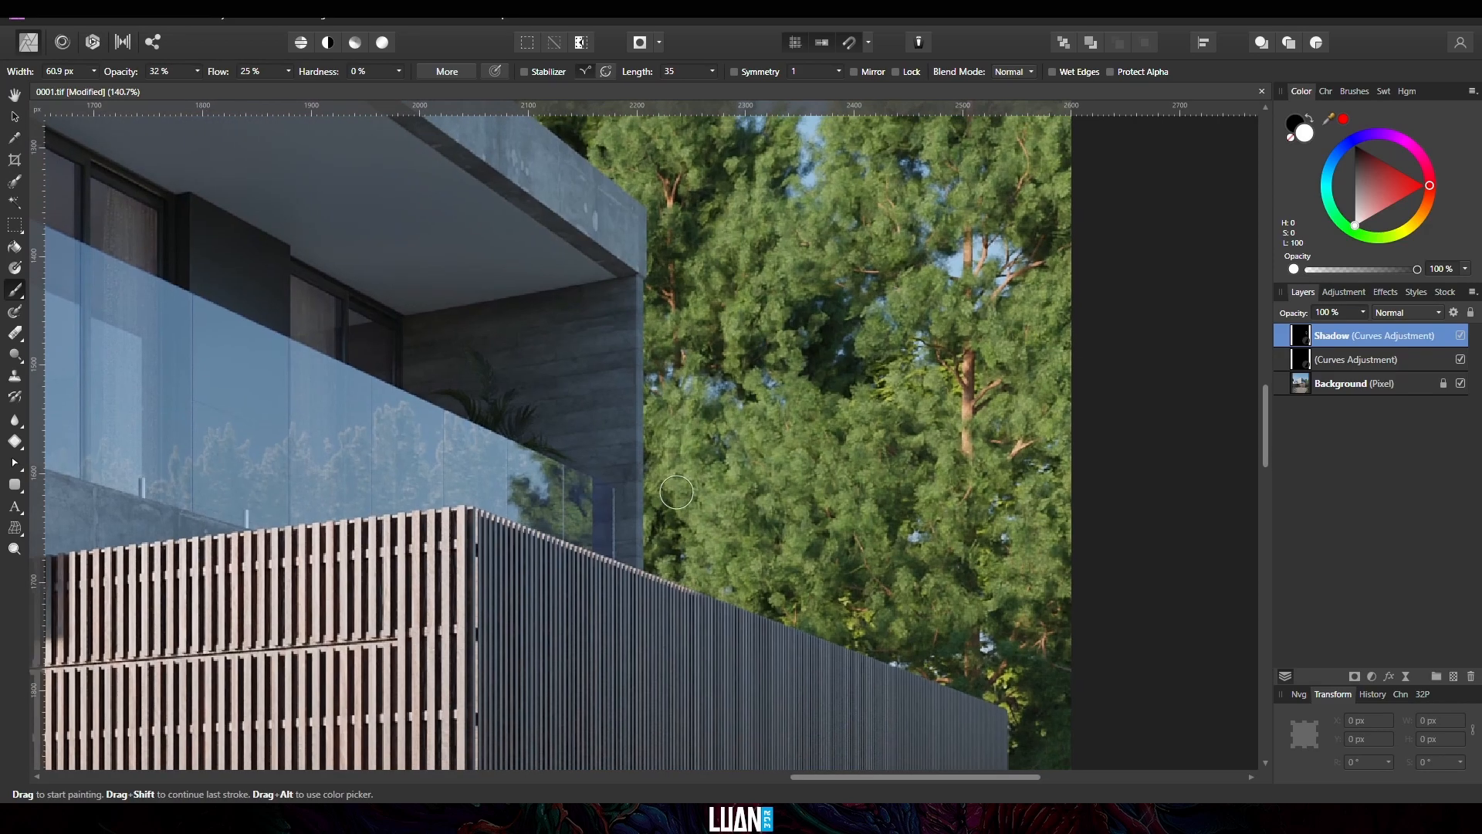
{"action": "scroll", "coordinate": [865, 479], "scroll_direction": "down", "scroll_amount": 3}
{"action": "scroll", "coordinate": [865, 479], "scroll_direction": "right", "scroll_amount": 3, "text": "shift"}
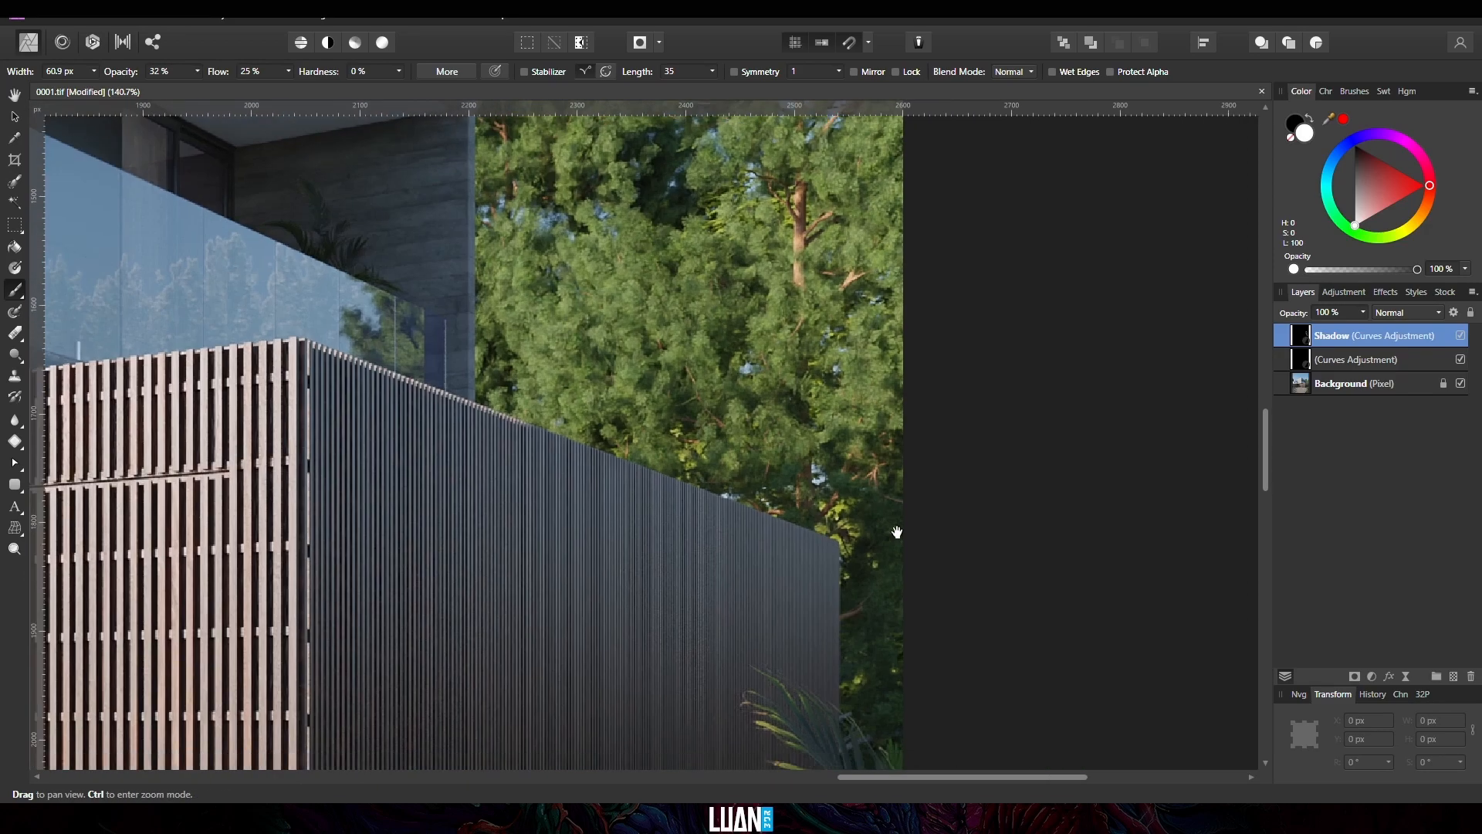
{"action": "scroll", "coordinate": [500, 467], "scroll_direction": "up", "scroll_amount": 3}
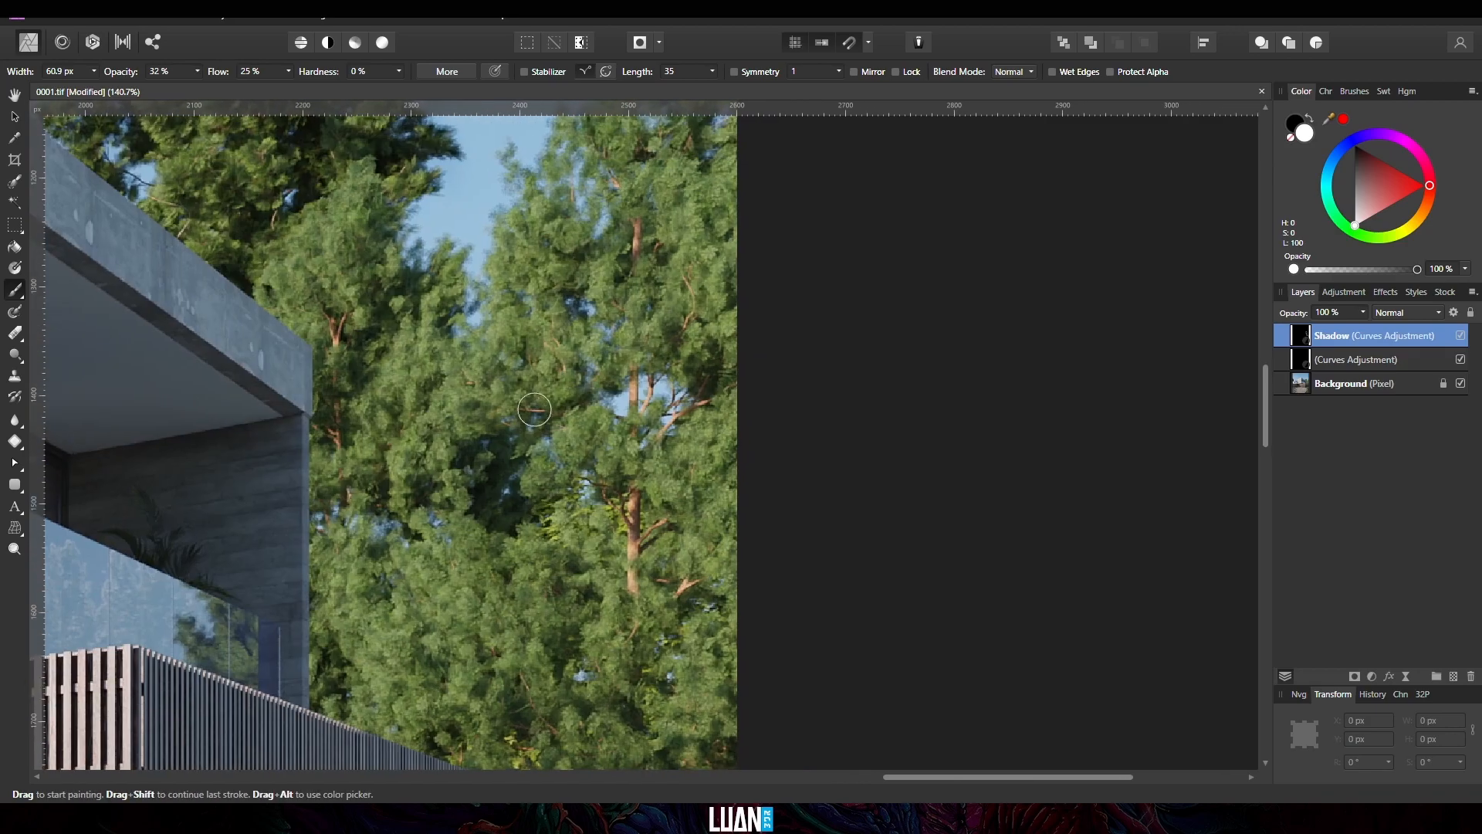
{"action": "scroll", "coordinate": [599, 305], "scroll_direction": "up", "scroll_amount": 6}
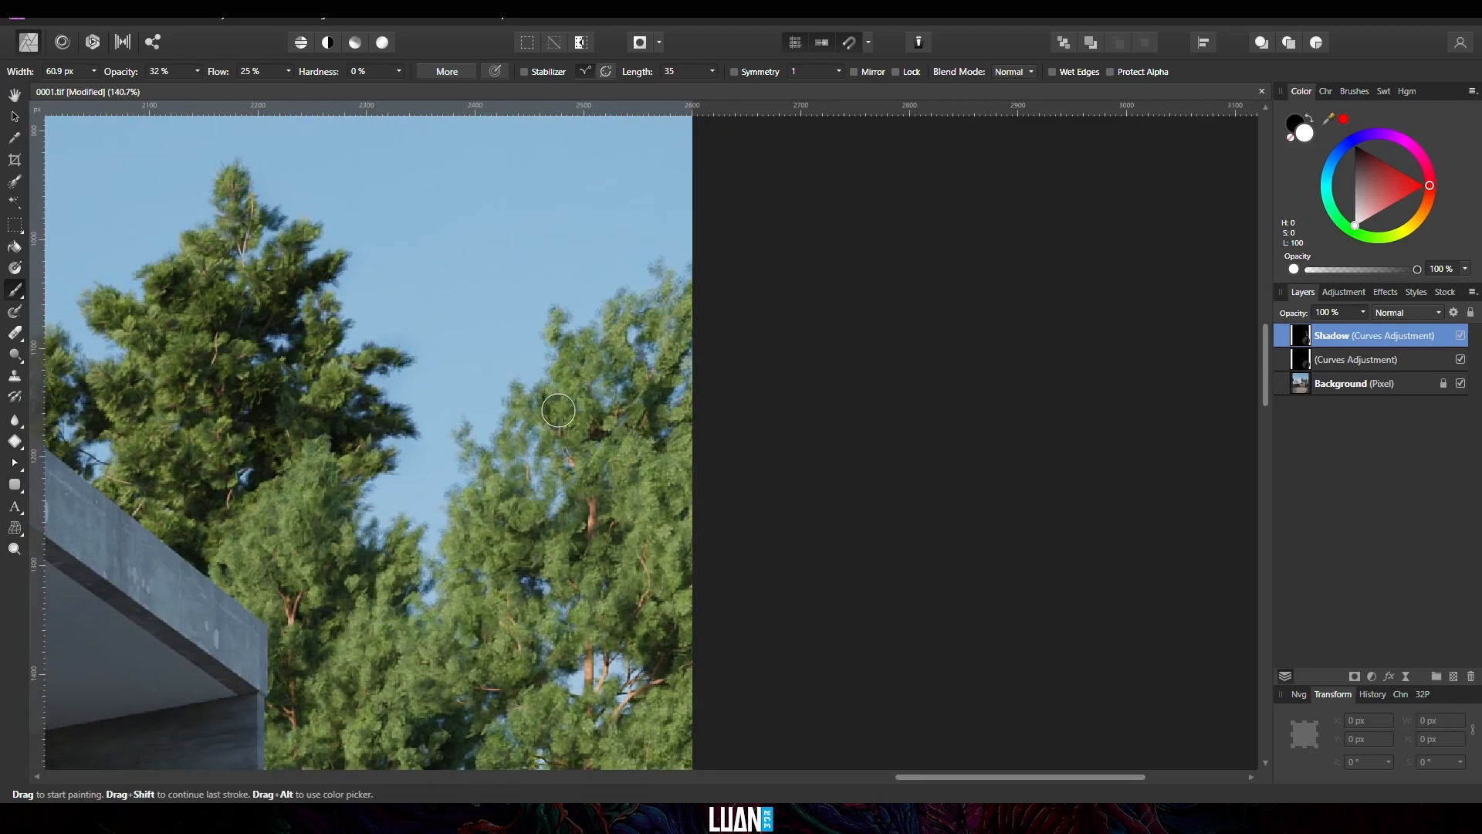
{"action": "scroll", "coordinate": [530, 532], "scroll_direction": "down", "scroll_amount": 5}
{"action": "scroll", "coordinate": [359, 609], "scroll_direction": "down", "scroll_amount": 4}
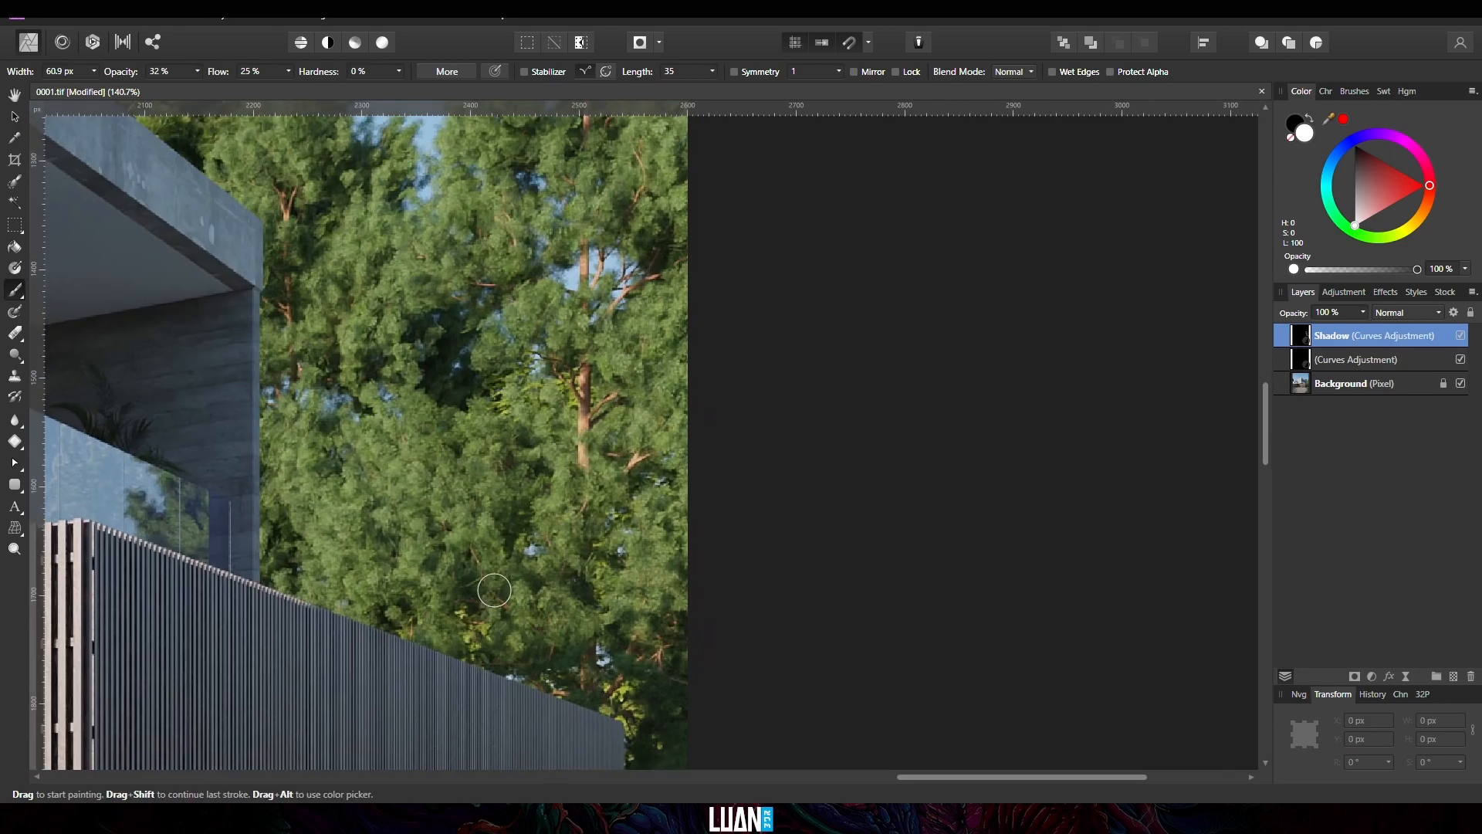
Step: Paint highlights onto the trees behind the balcony on the unnamed curves mask and compare with the layer off and on
{"action": "left_click", "coordinate": [1304, 360]}
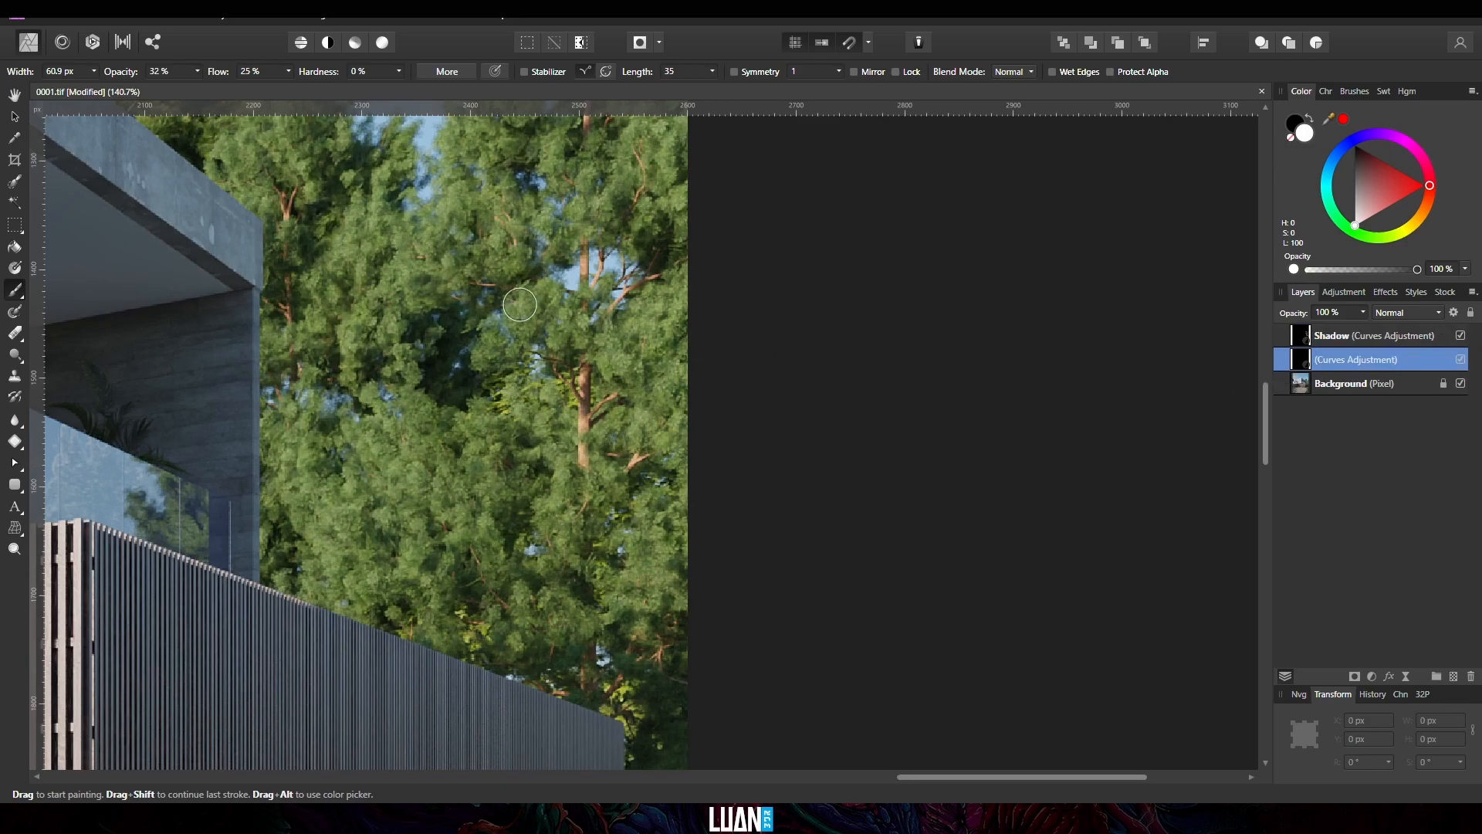
{"action": "scroll", "coordinate": [385, 472], "scroll_direction": "up", "scroll_amount": 4}
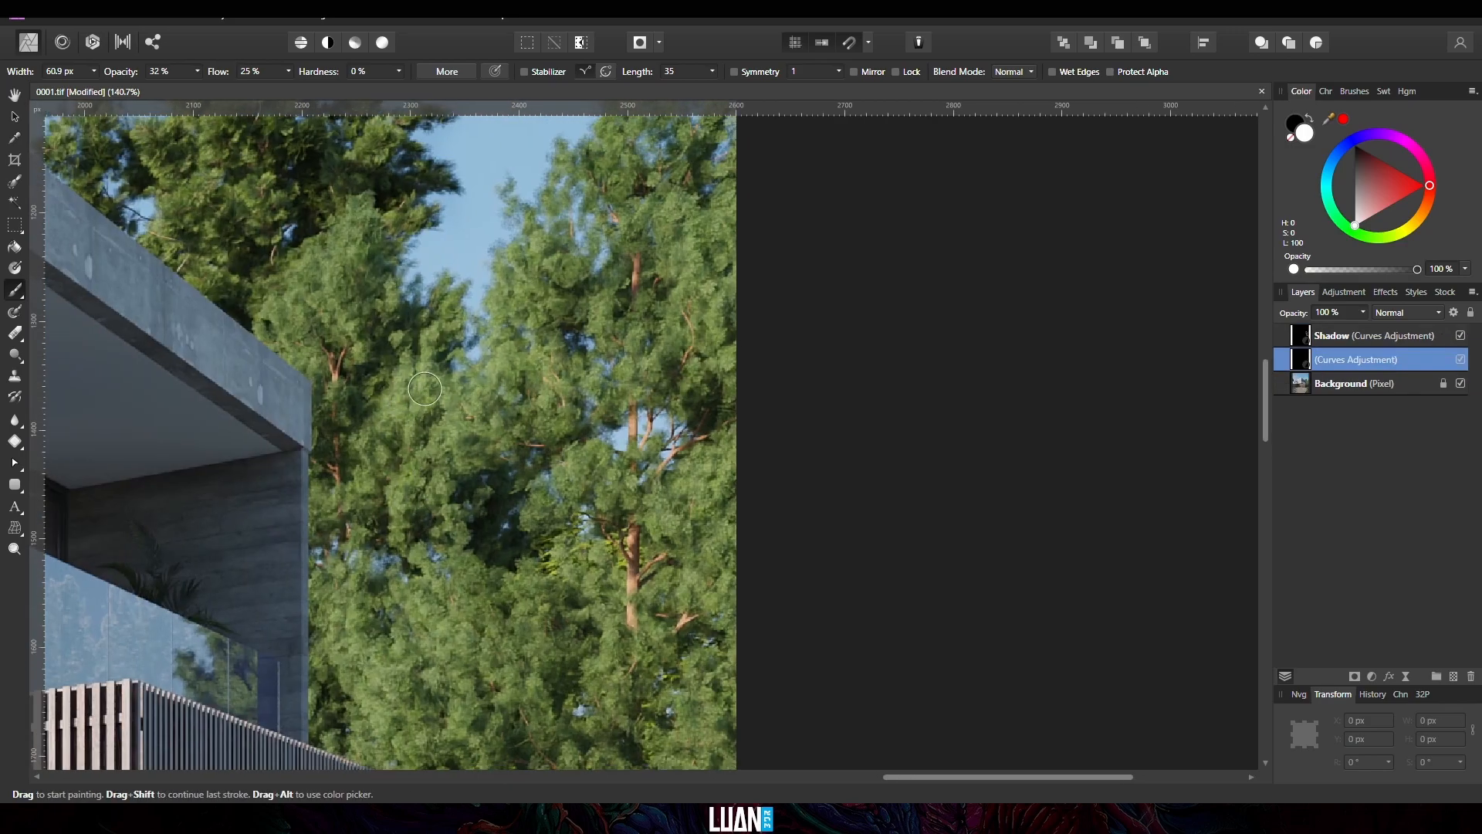
{"action": "scroll", "coordinate": [441, 402], "scroll_direction": "up", "scroll_amount": 3}
{"action": "scroll", "coordinate": [389, 414], "scroll_direction": "up", "scroll_amount": 3}
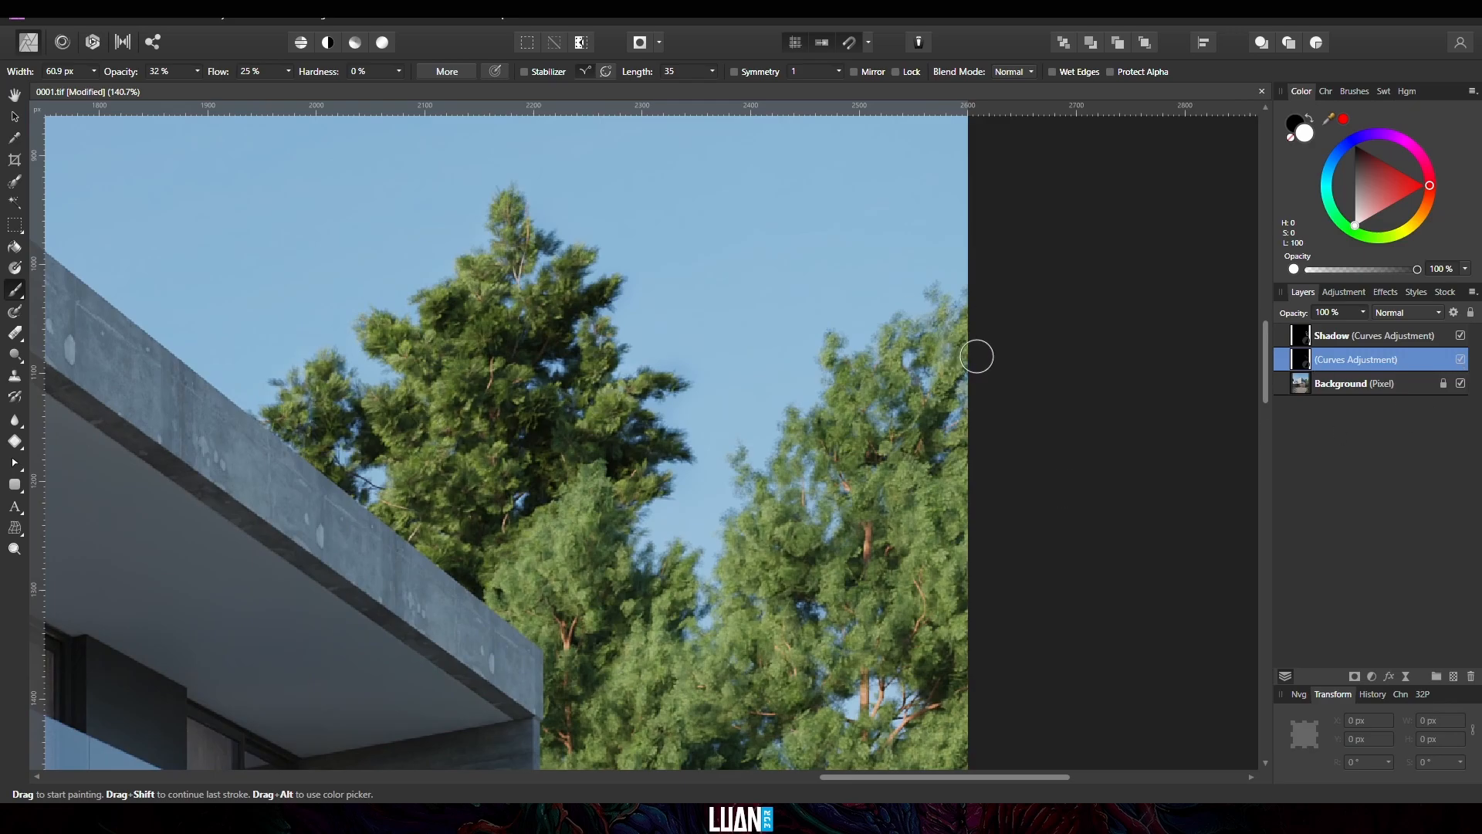
{"action": "scroll", "coordinate": [922, 573], "scroll_direction": "down", "scroll_amount": 5}
{"action": "left_click", "coordinate": [1461, 359]}
{"action": "left_click", "coordinate": [1461, 359]}
Step: Paint shadows into the dark conifer at the image's left edge on the Shadow mask
{"action": "middle_click_drag", "start_coordinate": [286, 200], "coordinate": [1158, 572]}
{"action": "middle_click_drag", "start_coordinate": [157, 386], "coordinate": [1143, 402]}
{"action": "middle_click_drag", "start_coordinate": [170, 569], "coordinate": [622, 489]}
{"action": "left_click", "coordinate": [1374, 335]}
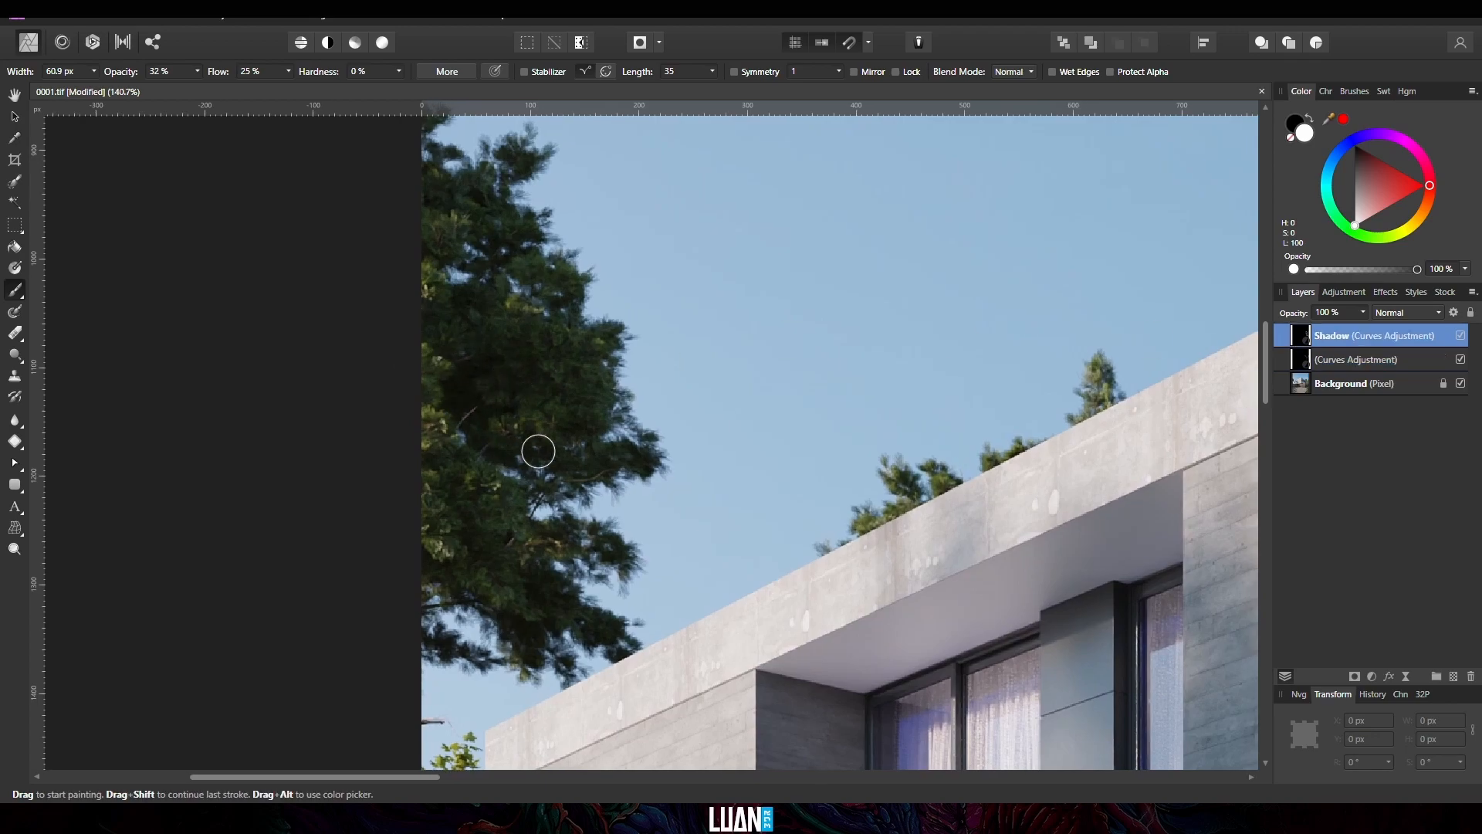
{"action": "middle_click_drag", "start_coordinate": [479, 228], "coordinate": [527, 377]}
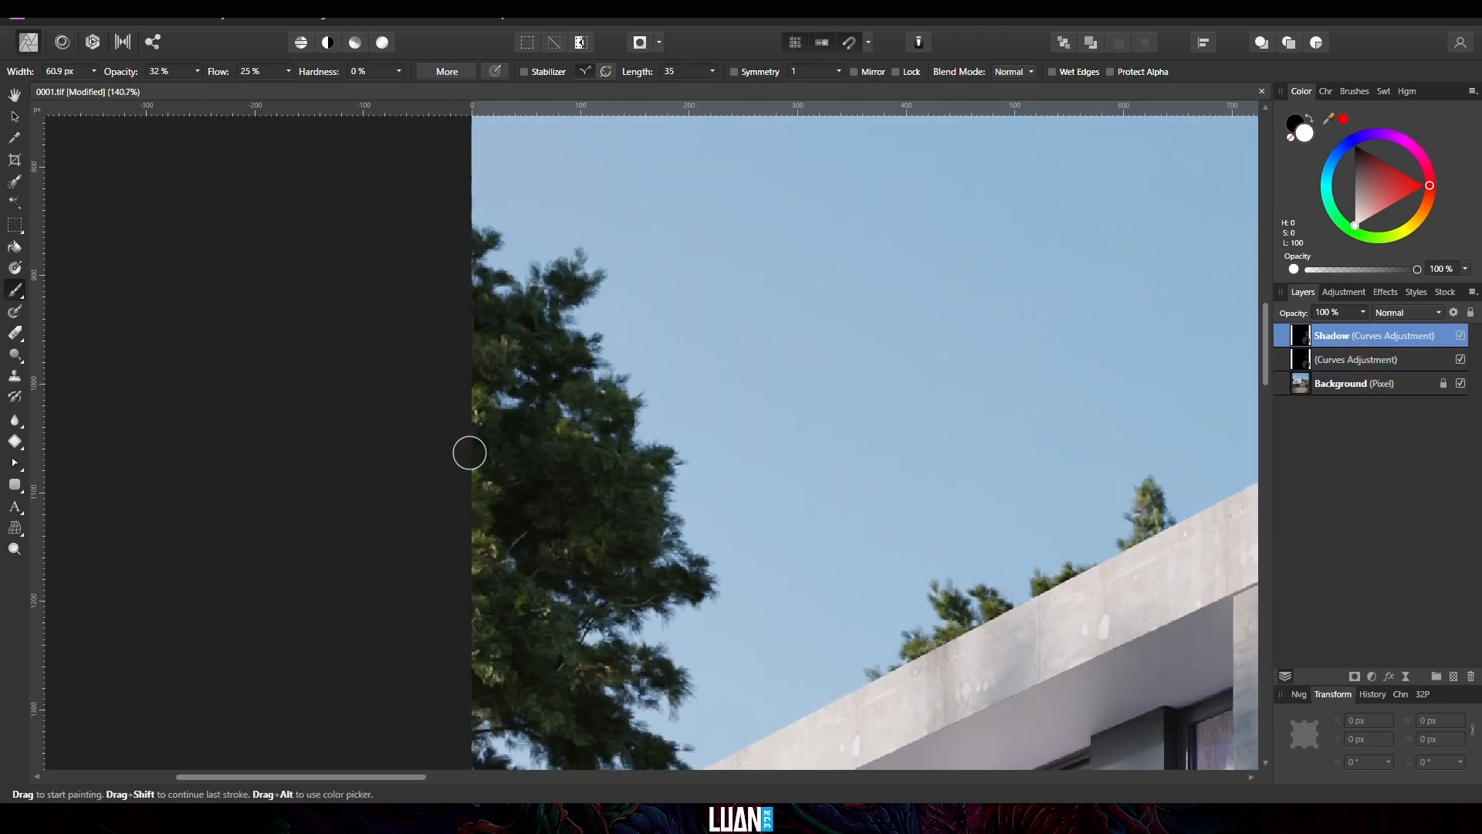
{"action": "scroll", "coordinate": [528, 487], "scroll_direction": "down", "scroll_amount": 3}
Step: Paint highlights on the left-edge conifer and the small tree above the stone wall using the unnamed curves adjustment
{"action": "left_click", "coordinate": [1318, 361]}
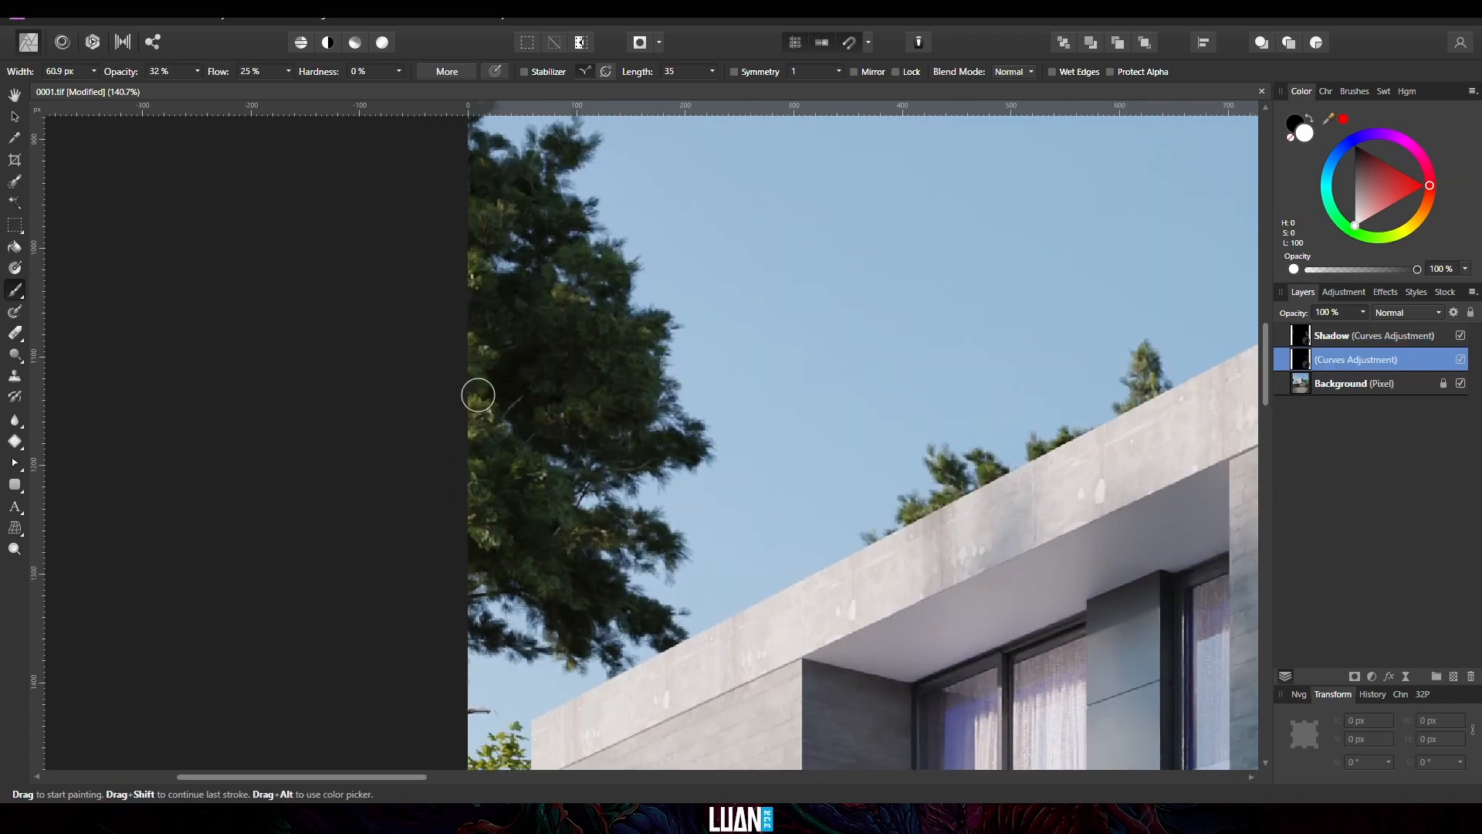
{"action": "middle_click_drag", "start_coordinate": [545, 274], "coordinate": [602, 165]}
{"action": "middle_click_drag", "start_coordinate": [602, 622], "coordinate": [674, 389]}
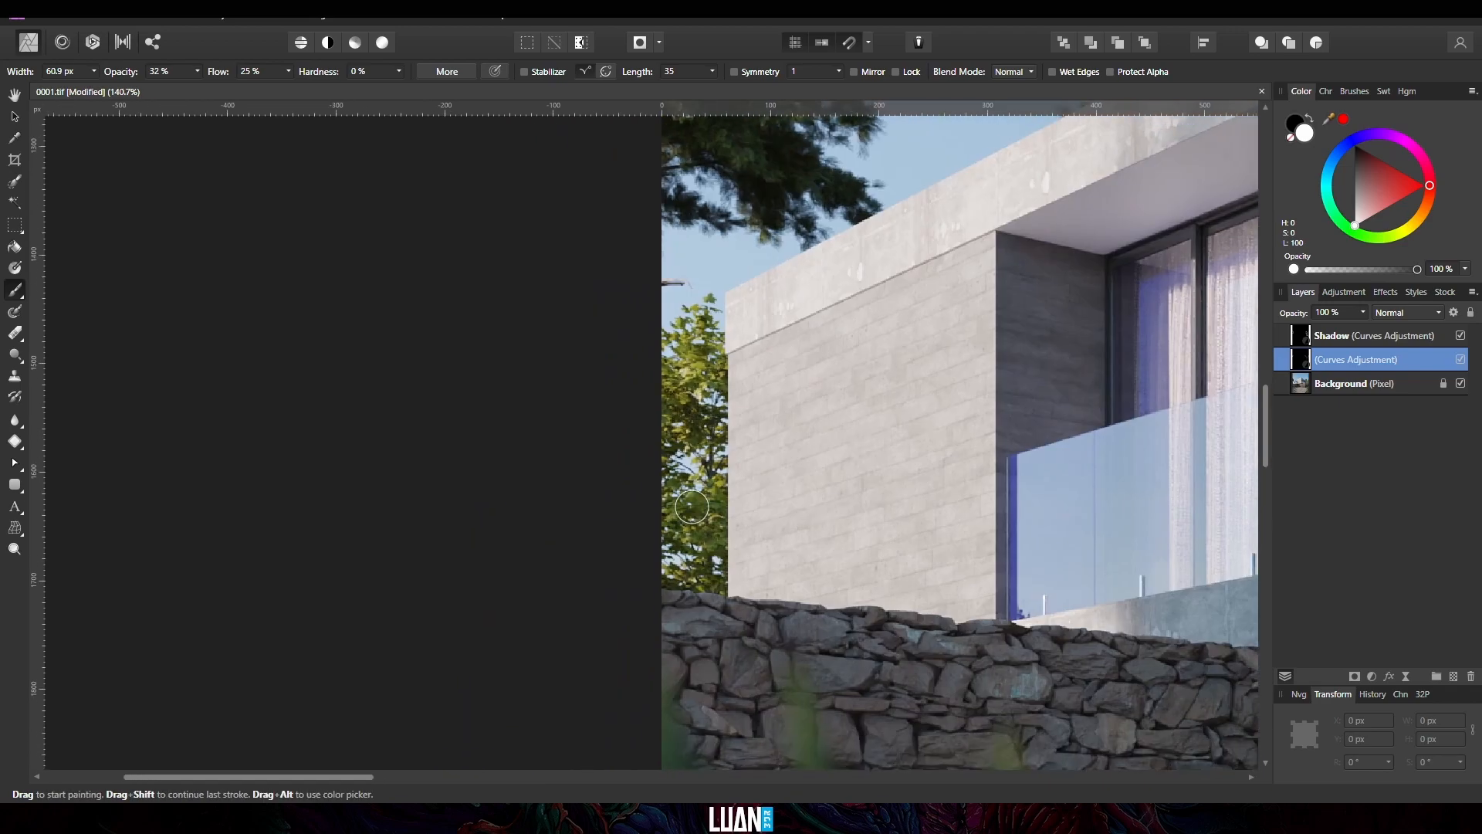
Step: Deepen the shadows of the palm cluster beside the slatted wood wall using the Shadow adjustment
{"action": "left_click", "coordinate": [1329, 336]}
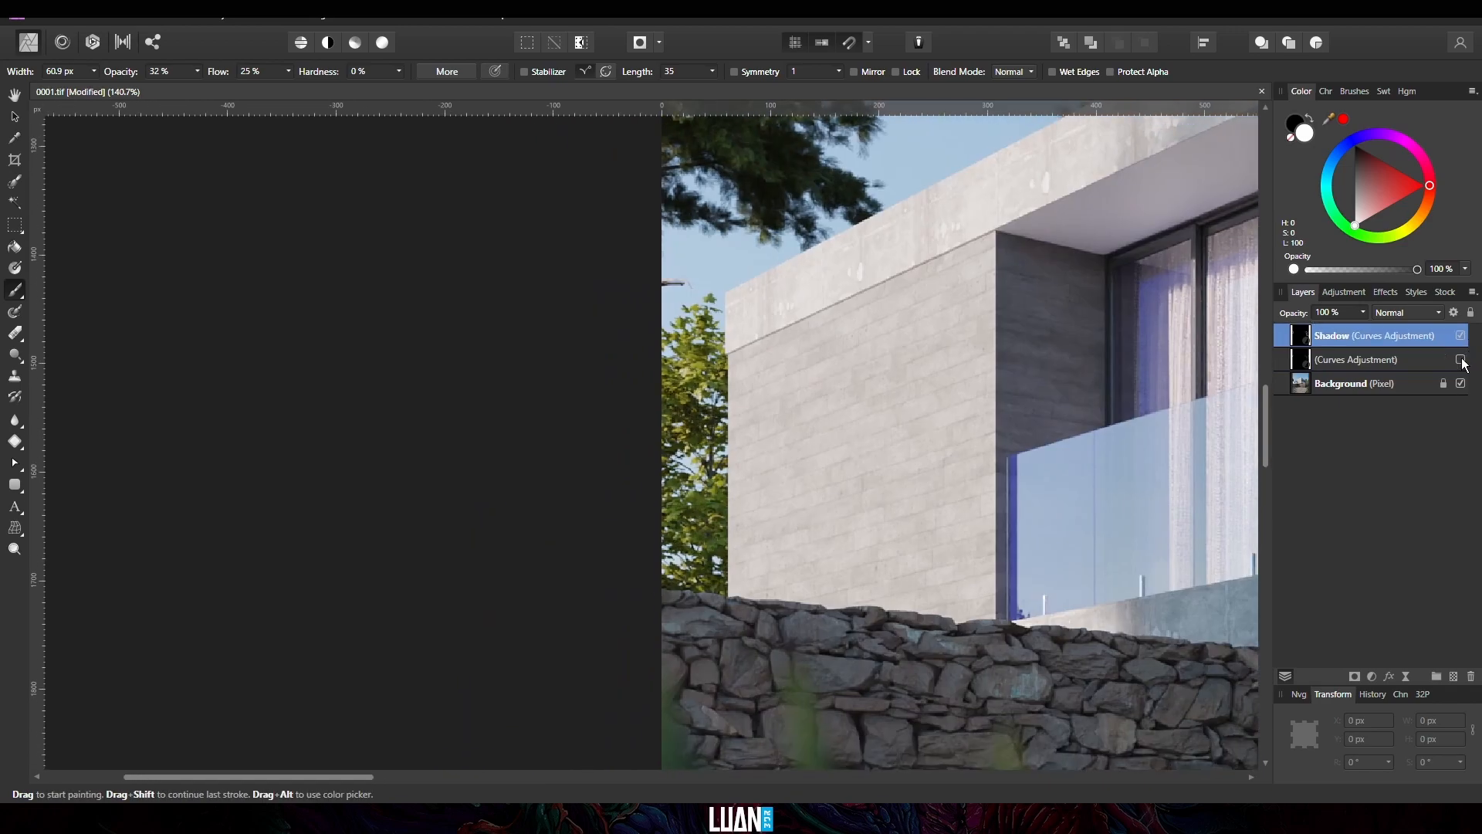
{"action": "middle_click_drag", "start_coordinate": [1088, 718], "coordinate": [910, 373]}
{"action": "middle_click_drag", "start_coordinate": [1080, 656], "coordinate": [772, 433]}
{"action": "middle_click_drag", "start_coordinate": [1220, 683], "coordinate": [613, 596]}
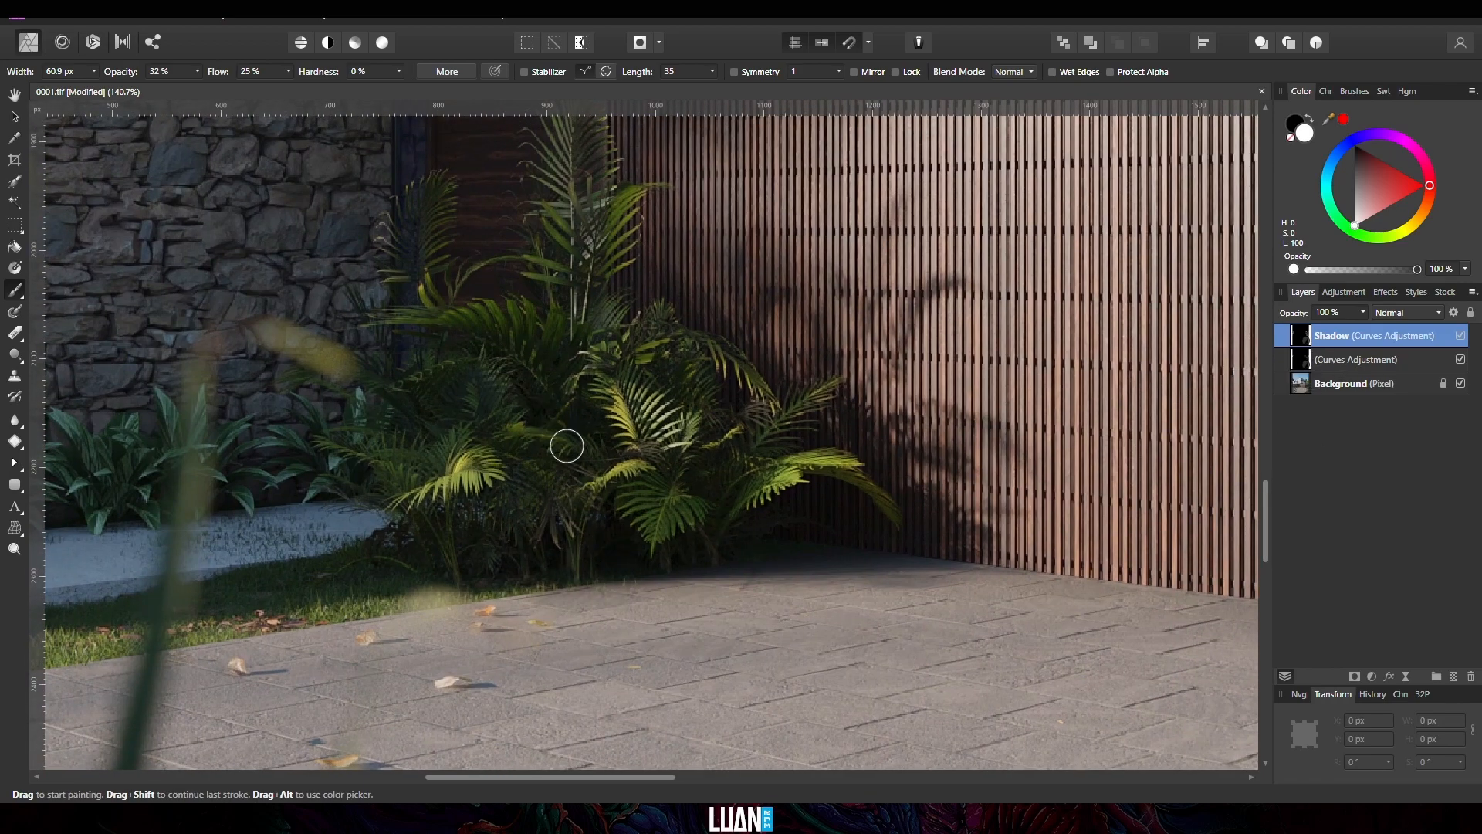
Step: Brighten the sunlit leaves of the palm cluster with the unnamed curves adjustment and compare with it off and on
{"action": "left_click", "coordinate": [1334, 361]}
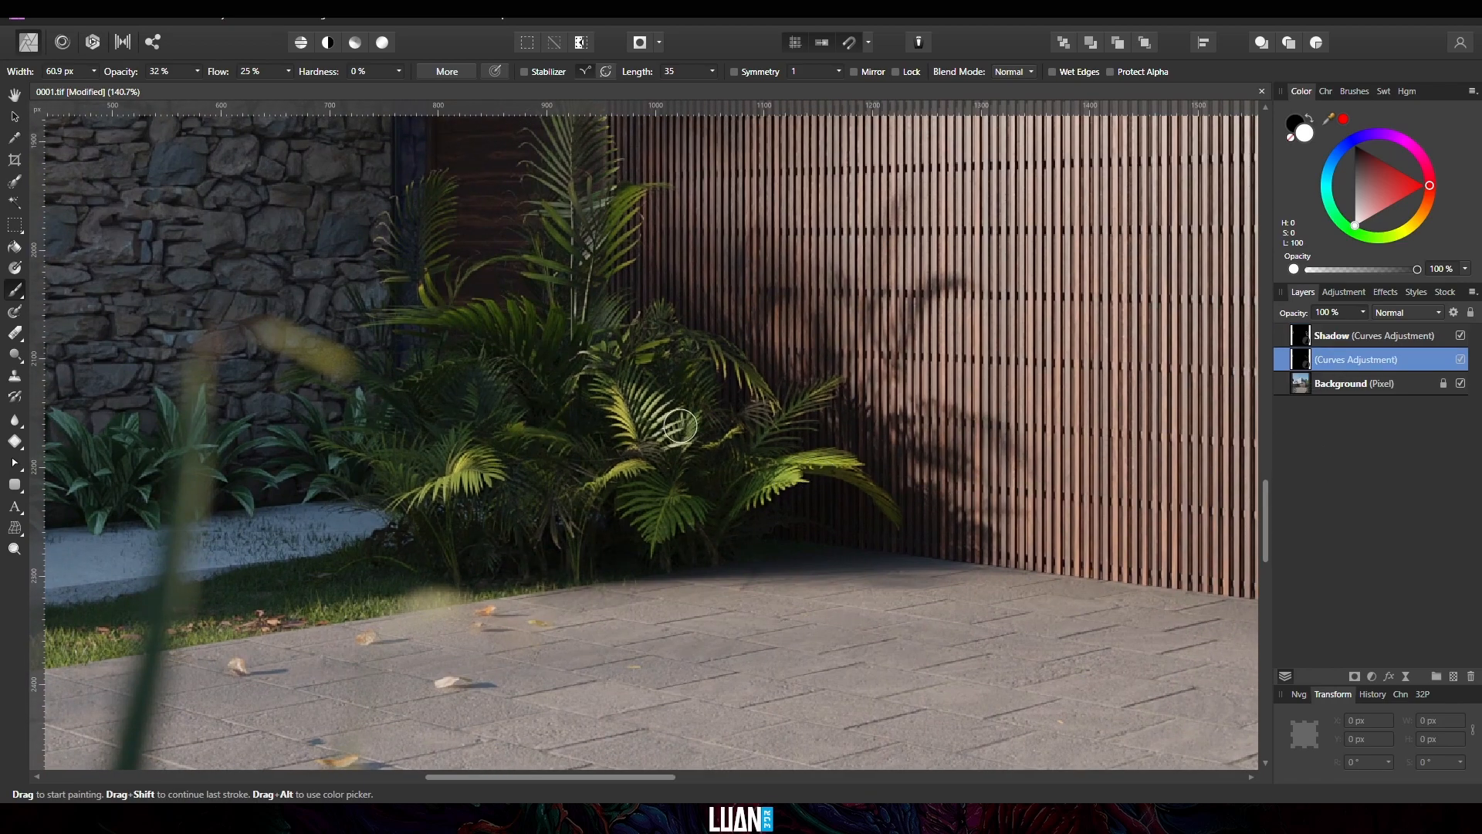
{"action": "middle_click_drag", "start_coordinate": [530, 320], "coordinate": [463, 387]}
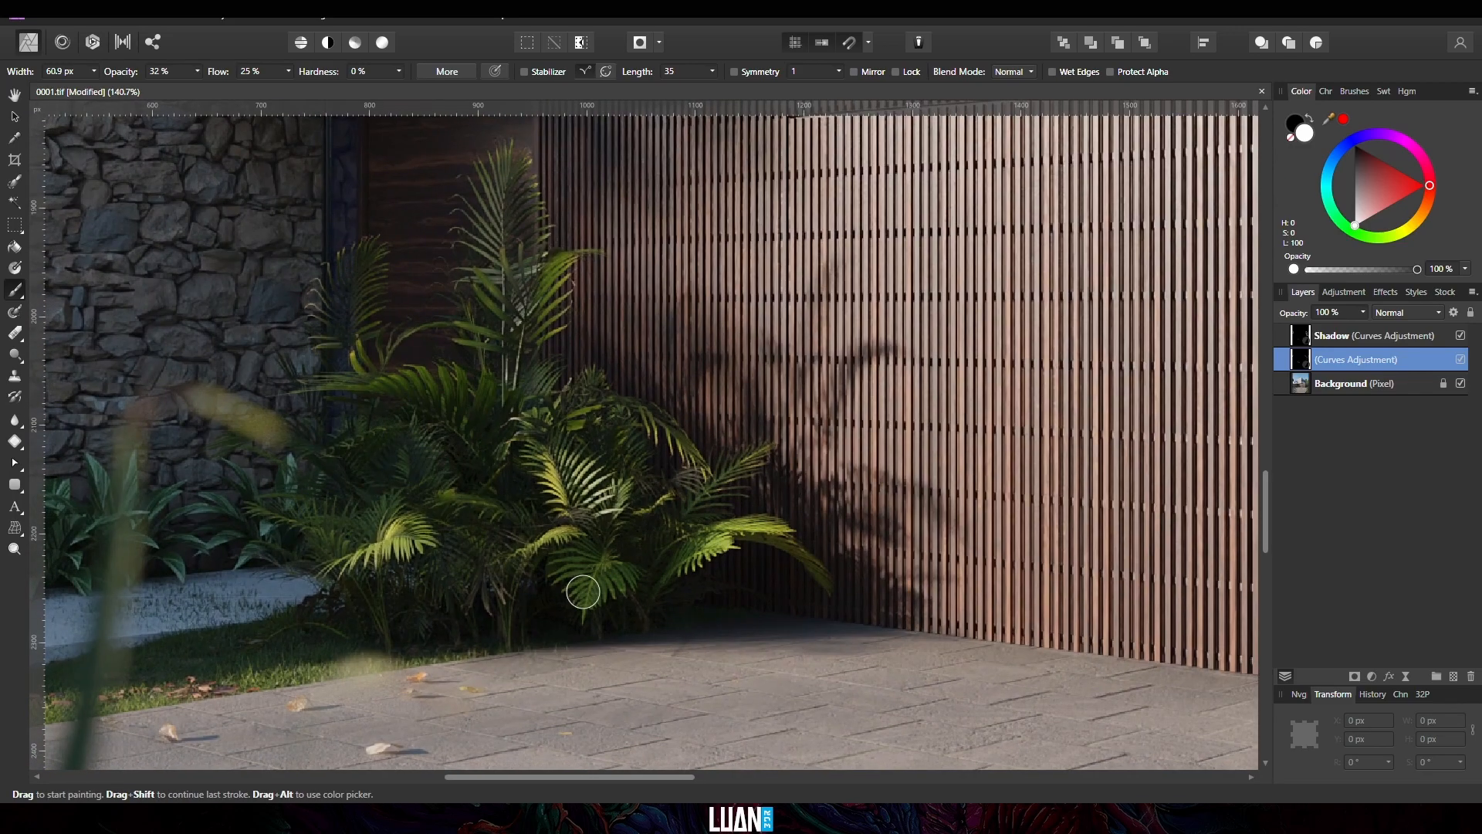
{"action": "left_click", "coordinate": [1460, 359]}
{"action": "left_click", "coordinate": [1460, 360]}
Step: Paint shadows into the foreground palm and grass at the paving's right edge on the Shadow mask
{"action": "middle_click_drag", "start_coordinate": [1204, 663], "coordinate": [509, 231]}
{"action": "scroll", "coordinate": [878, 429], "scroll_direction": "down", "scroll_amount": 6}
{"action": "scroll", "coordinate": [937, 295], "scroll_direction": "up", "scroll_amount": 3}
{"action": "middle_click_drag", "start_coordinate": [937, 295], "coordinate": [965, 362]}
{"action": "left_click", "coordinate": [1374, 336]}
{"action": "scroll", "coordinate": [996, 592], "scroll_direction": "up", "scroll_amount": 3}
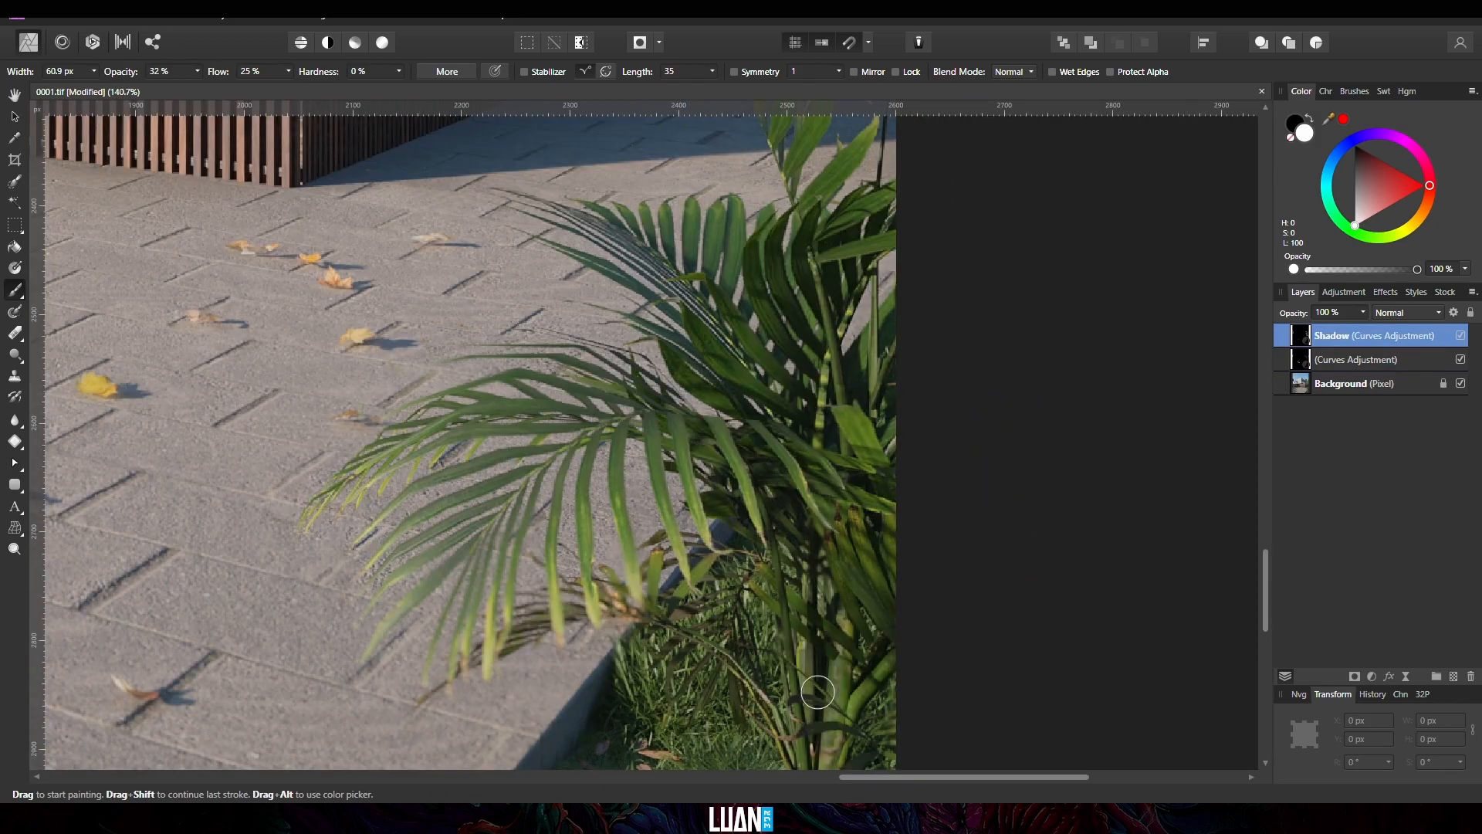
{"action": "middle_click_drag", "start_coordinate": [826, 615], "coordinate": [801, 451]}
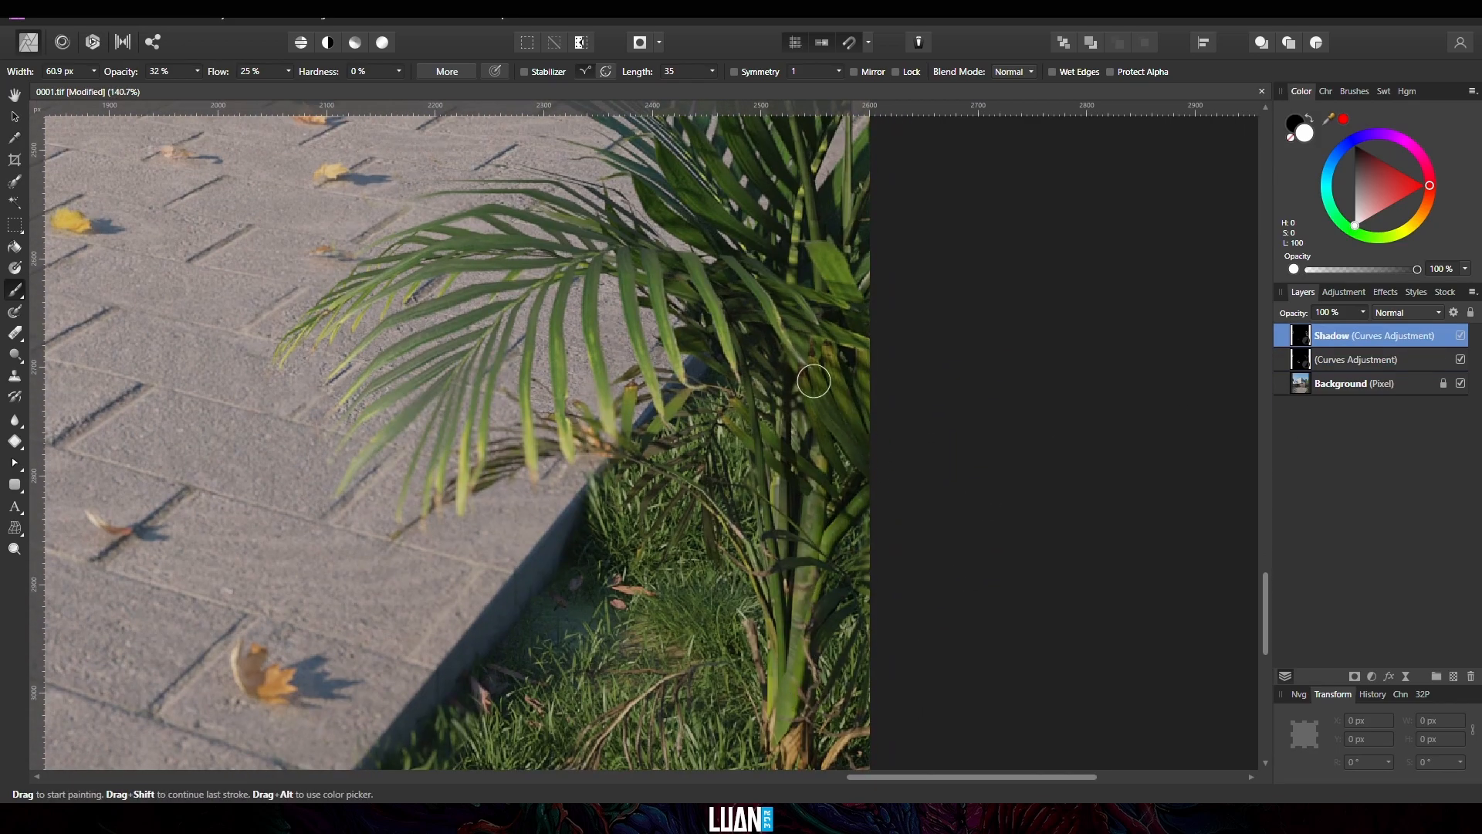
Step: Touch up highlights on the foreground palm and grass with the unnamed curves adjustment and review the whole render
{"action": "left_click", "coordinate": [1302, 366]}
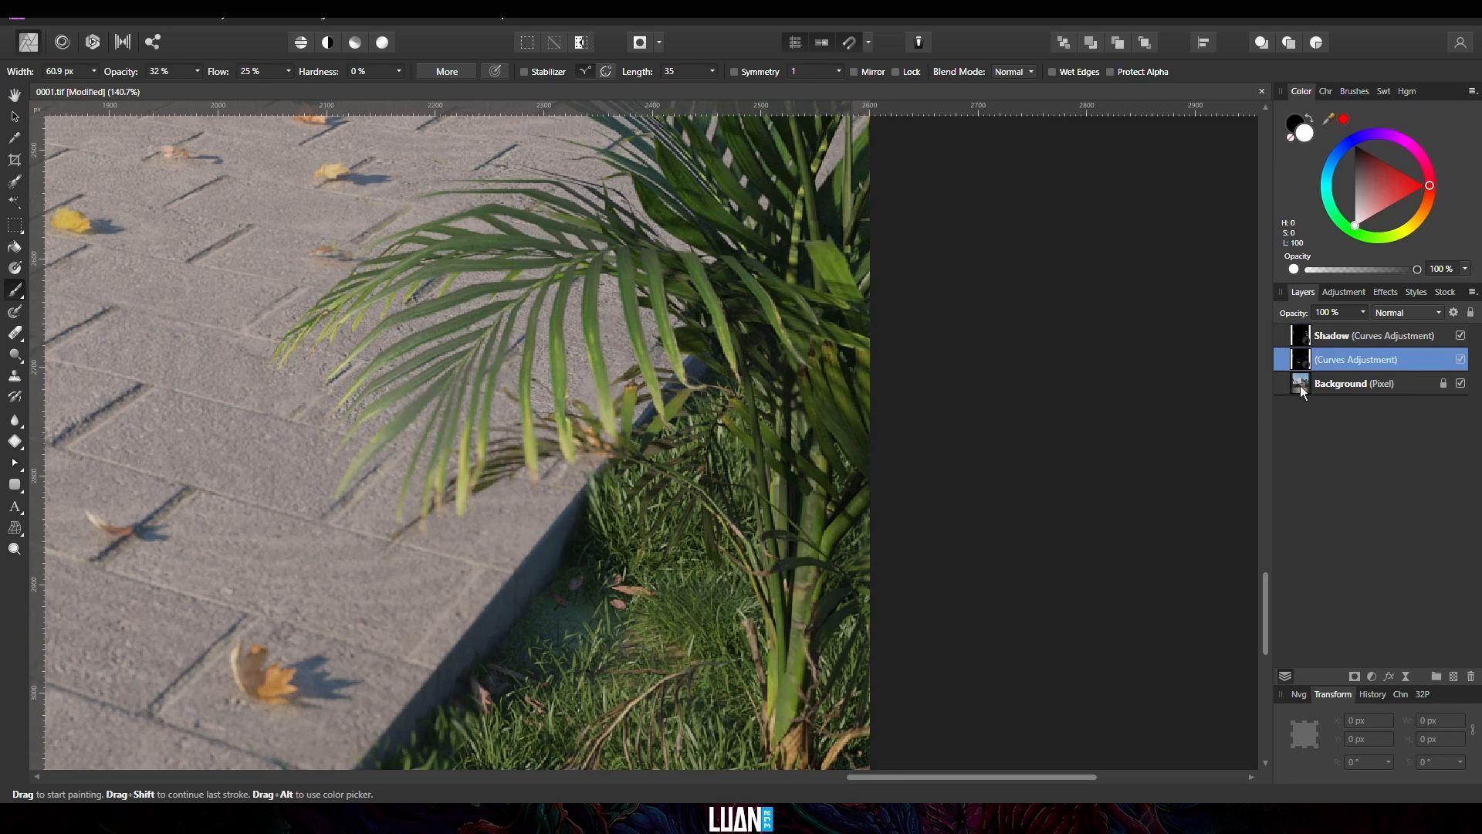
{"action": "scroll", "coordinate": [657, 513], "scroll_direction": "down", "scroll_amount": 12}
{"action": "middle_click_drag", "start_coordinate": [656, 513], "coordinate": [1039, 510]}
{"action": "scroll", "coordinate": [1064, 483], "scroll_direction": "up", "scroll_amount": 5}
{"action": "middle_click_drag", "start_coordinate": [1064, 482], "coordinate": [1055, 587]}
{"action": "scroll", "coordinate": [1012, 654], "scroll_direction": "down", "scroll_amount": 1}
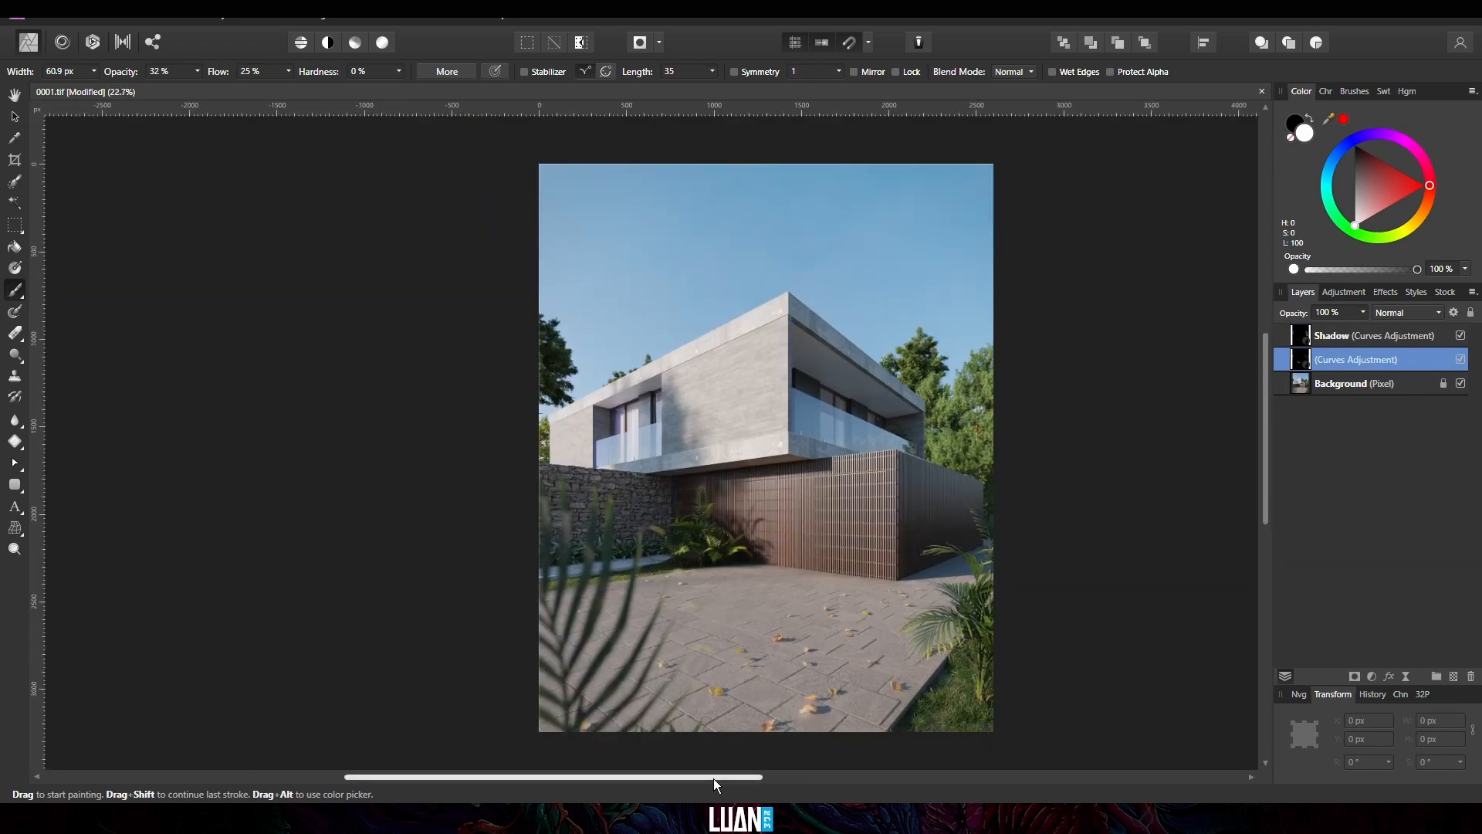
Step: Add a live monochromatic Gaussian Add Noise filter to the background at 3% intensity and inspect its grain up close
{"action": "left_click_drag", "start_coordinate": [715, 778], "coordinate": [812, 778]}
{"action": "left_click", "coordinate": [1352, 384]}
{"action": "left_click", "coordinate": [1372, 677]}
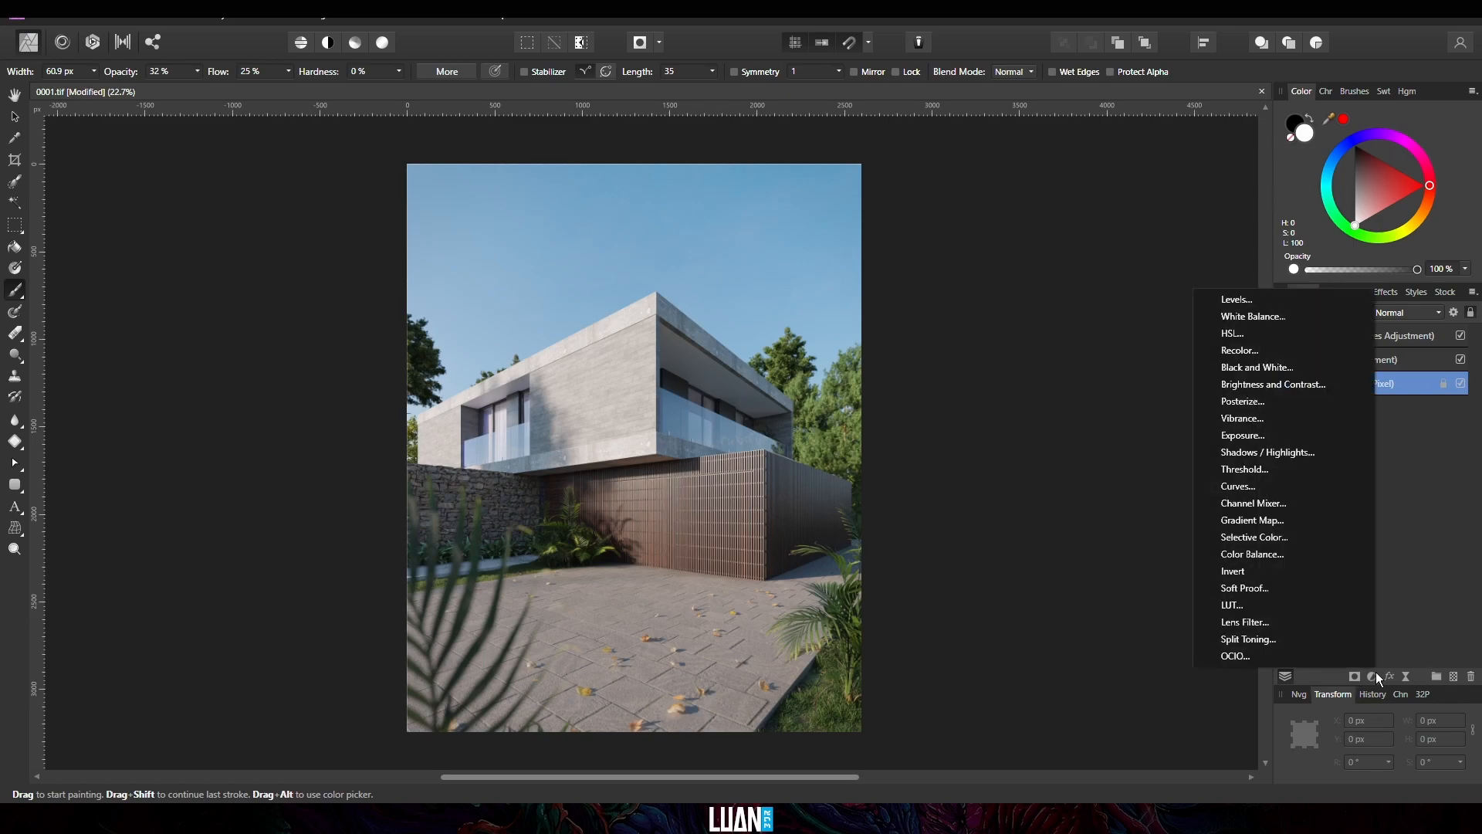
{"action": "left_click", "coordinate": [1388, 677]}
{"action": "left_click", "coordinate": [1327, 495]}
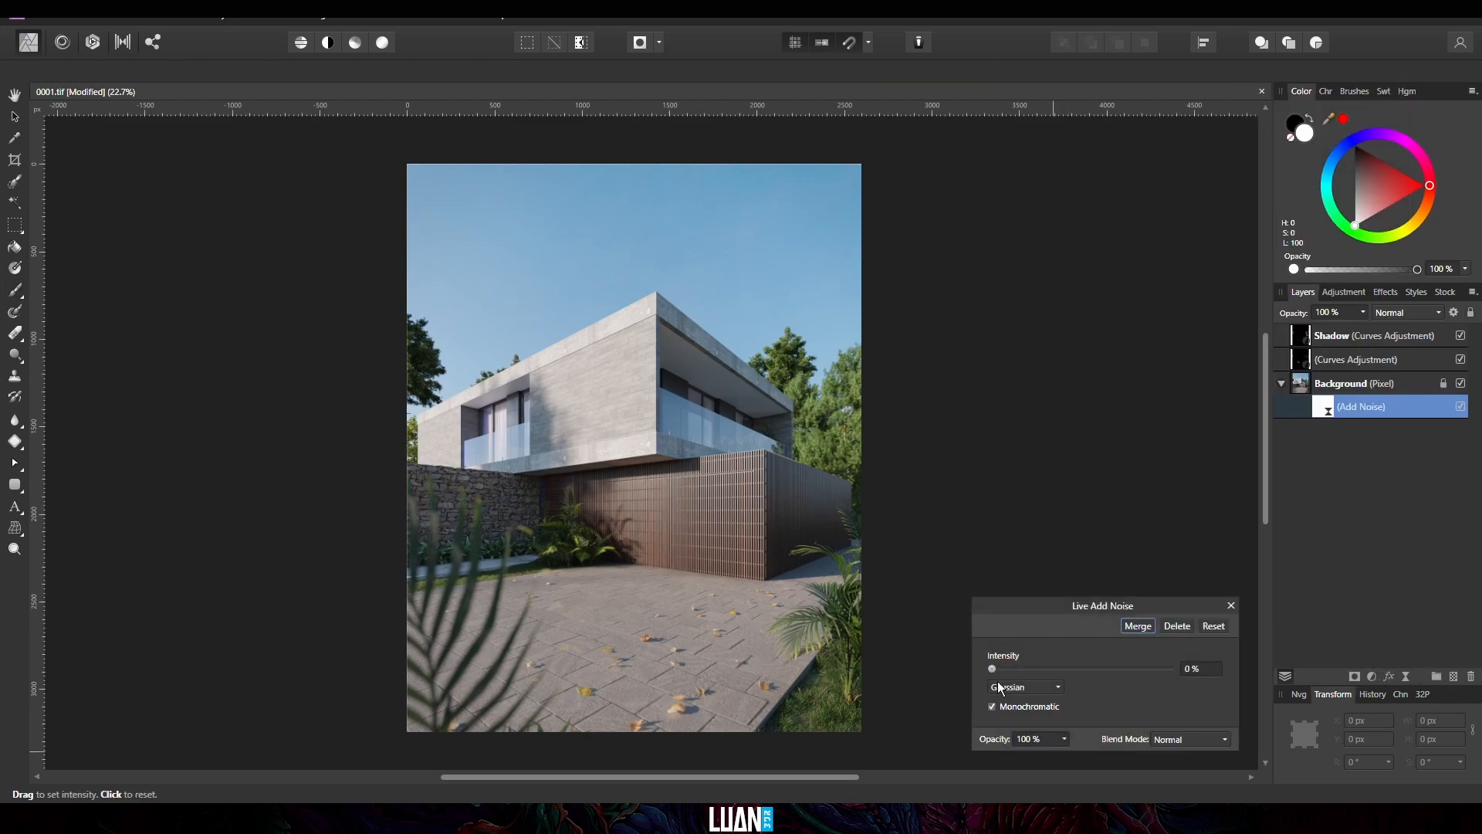
{"action": "scroll", "coordinate": [671, 481], "scroll_direction": "up", "scroll_amount": 8}
{"action": "scroll", "coordinate": [644, 436], "scroll_direction": "down", "scroll_amount": 4}
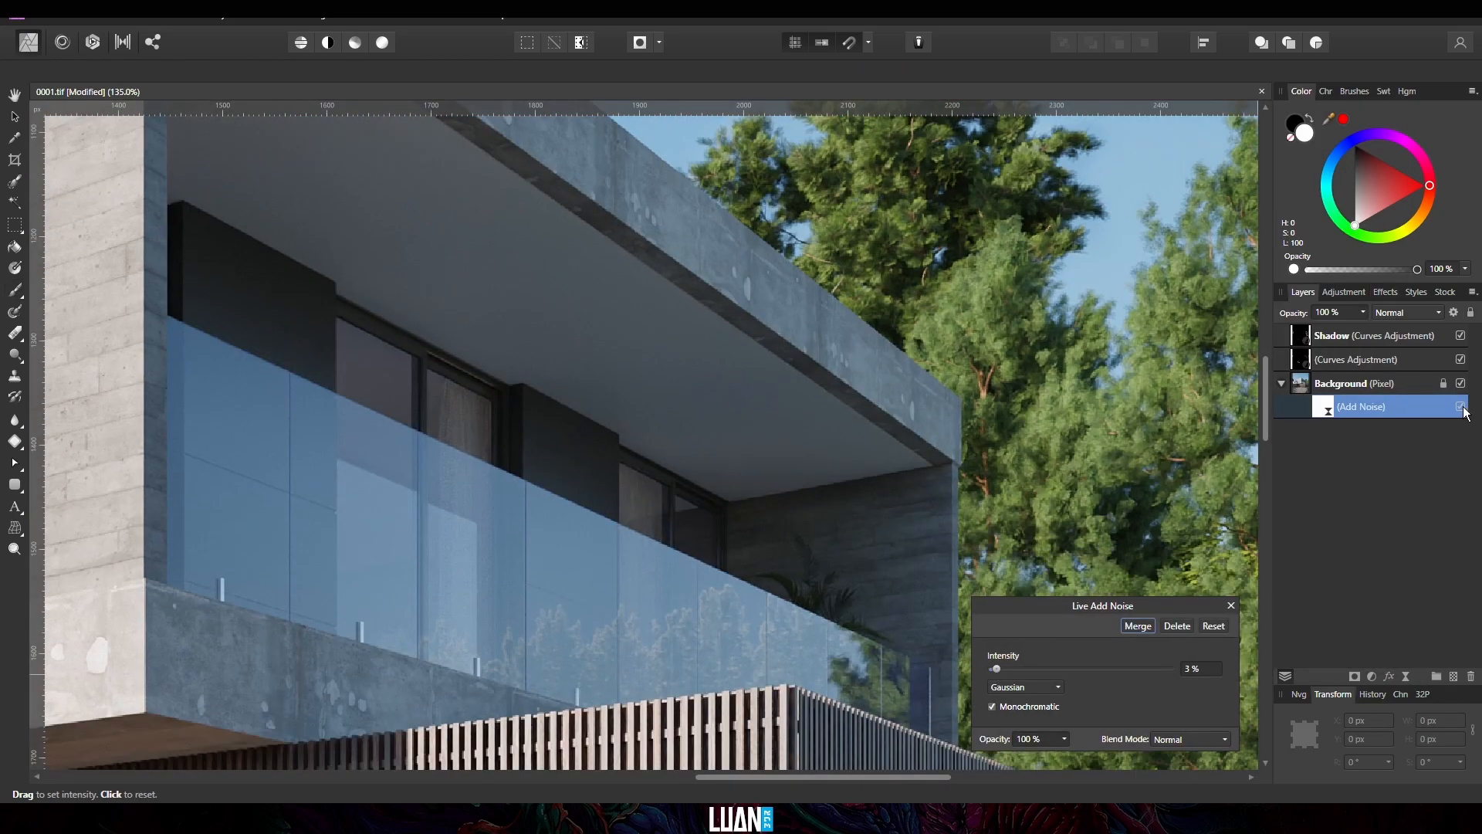
{"action": "key", "text": "ctrl+0"}
{"action": "key", "text": "b"}
Step: Add an HSL adjustment above the background with the luminosity shift lowered to -6%
{"action": "left_click", "coordinate": [1368, 383]}
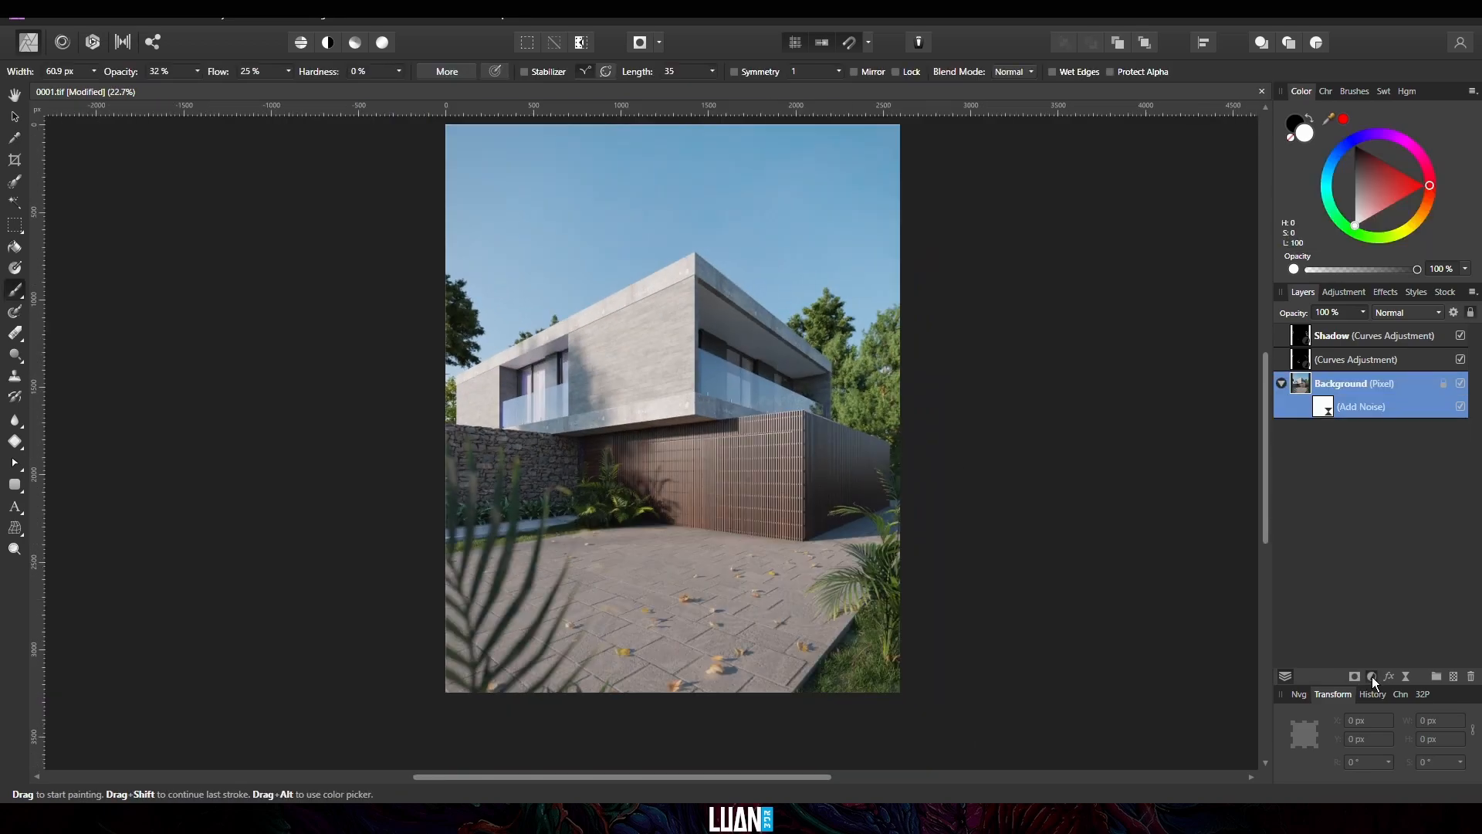
{"action": "left_click", "coordinate": [1370, 677]}
{"action": "left_click", "coordinate": [1235, 335]}
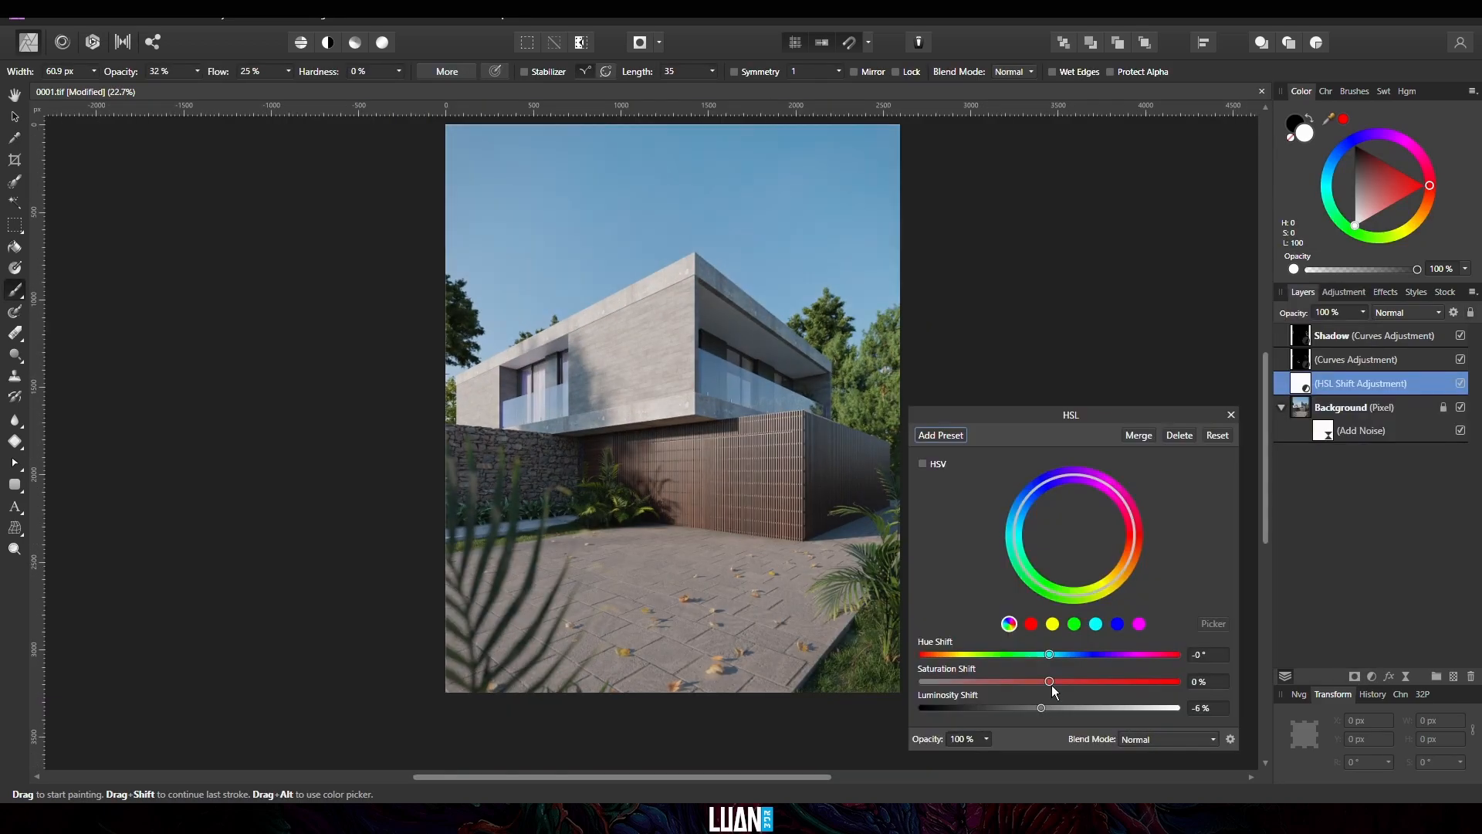
{"action": "left_click", "coordinate": [1231, 416]}
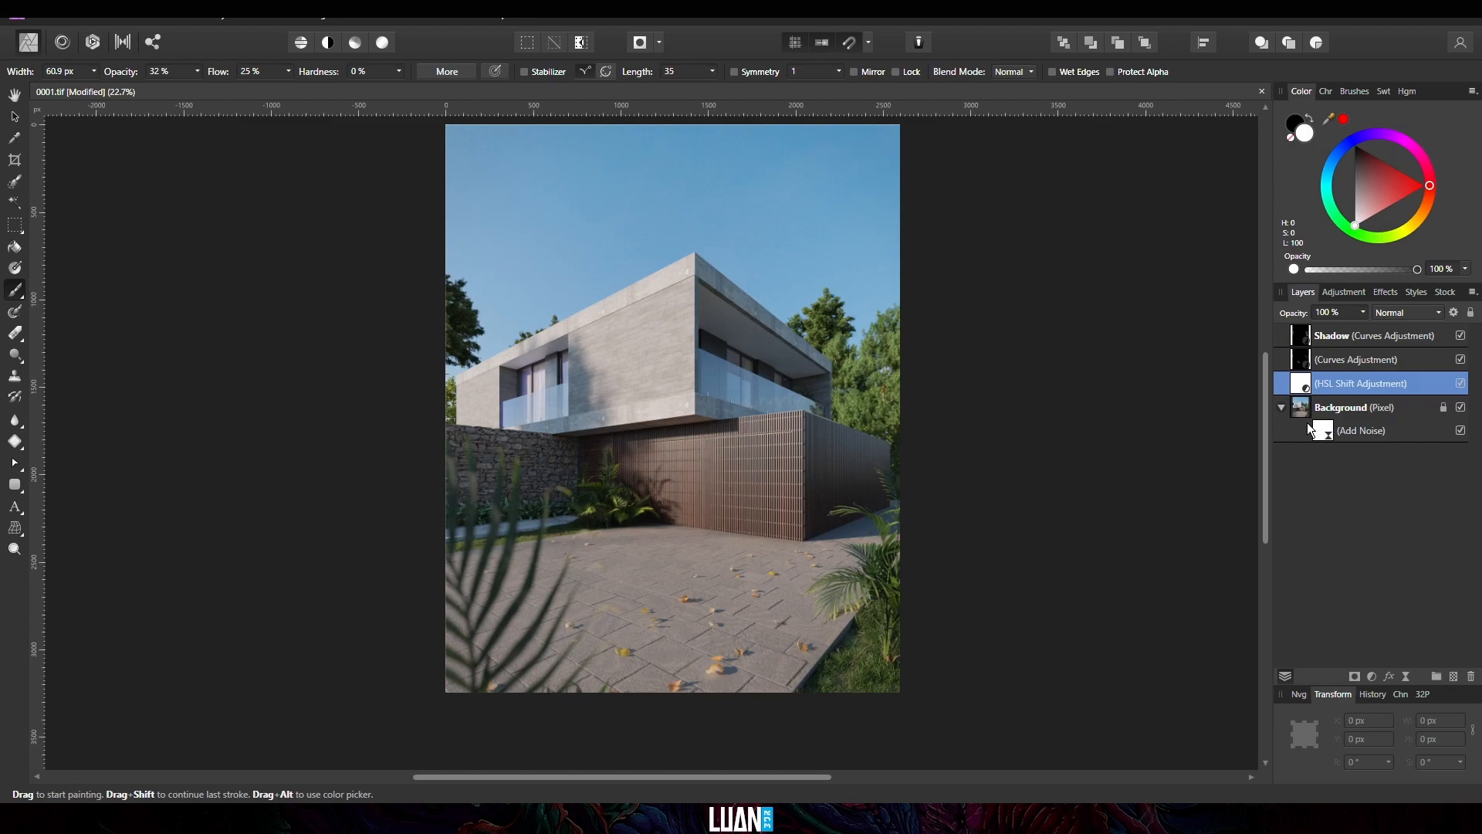
Step: Invert the HSL adjustment's mask and fill it with a vertical linear gradient that limits the effect to the upper sky
{"action": "key", "text": "ctrl+i"}
{"action": "key", "text": "g"}
{"action": "scroll", "coordinate": [520, 238], "scroll_direction": "up", "scroll_amount": 2}
{"action": "left_click_drag", "start_coordinate": [673, 218], "coordinate": [673, 308]}
{"action": "left_click_drag", "start_coordinate": [673, 218], "coordinate": [673, 206]}
{"action": "left_click_drag", "start_coordinate": [674, 309], "coordinate": [674, 327]}
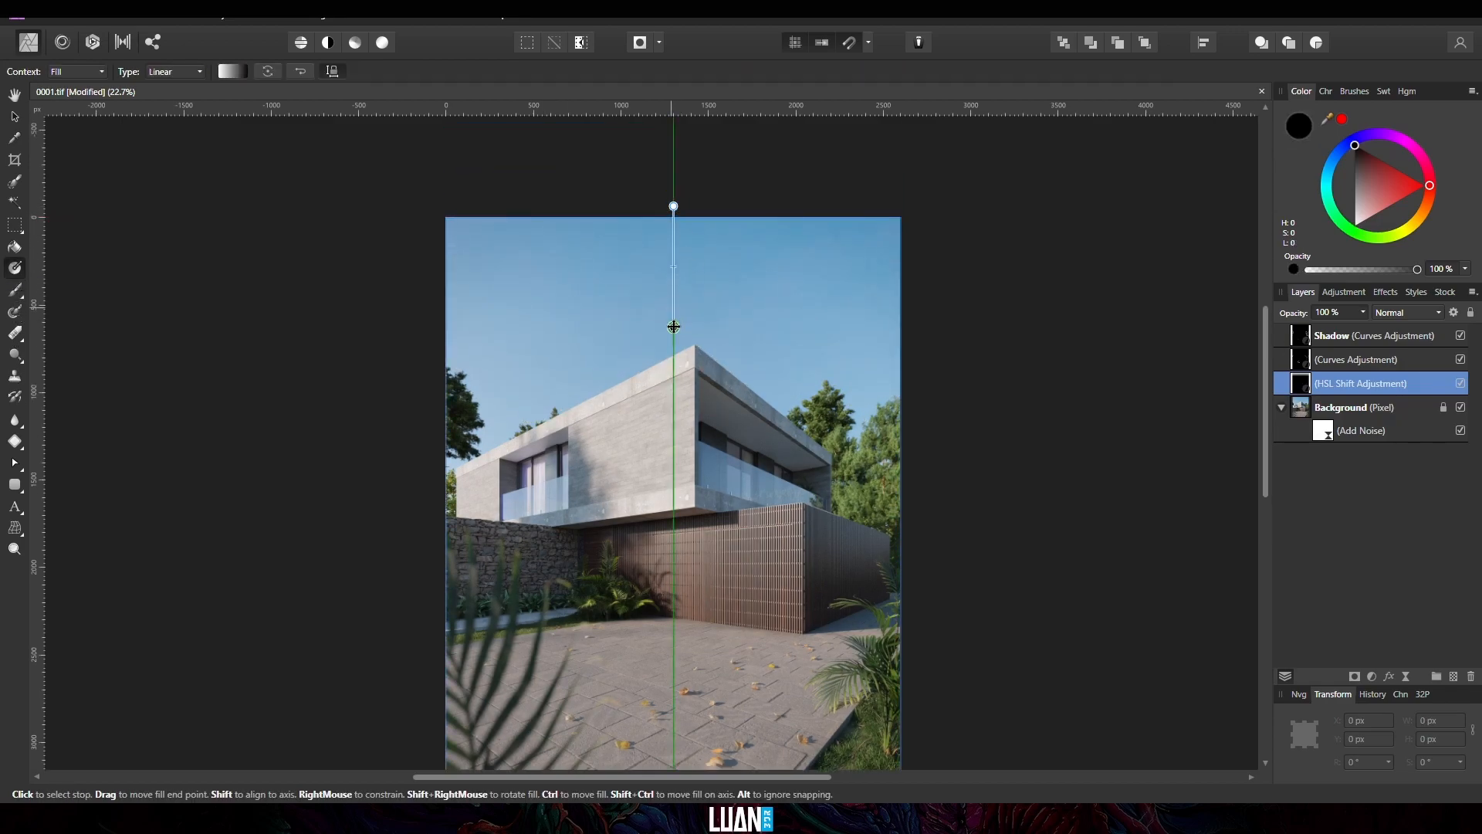
{"action": "left_click", "coordinate": [1370, 417]}
{"action": "scroll", "coordinate": [1113, 344], "scroll_direction": "down", "scroll_amount": 2}
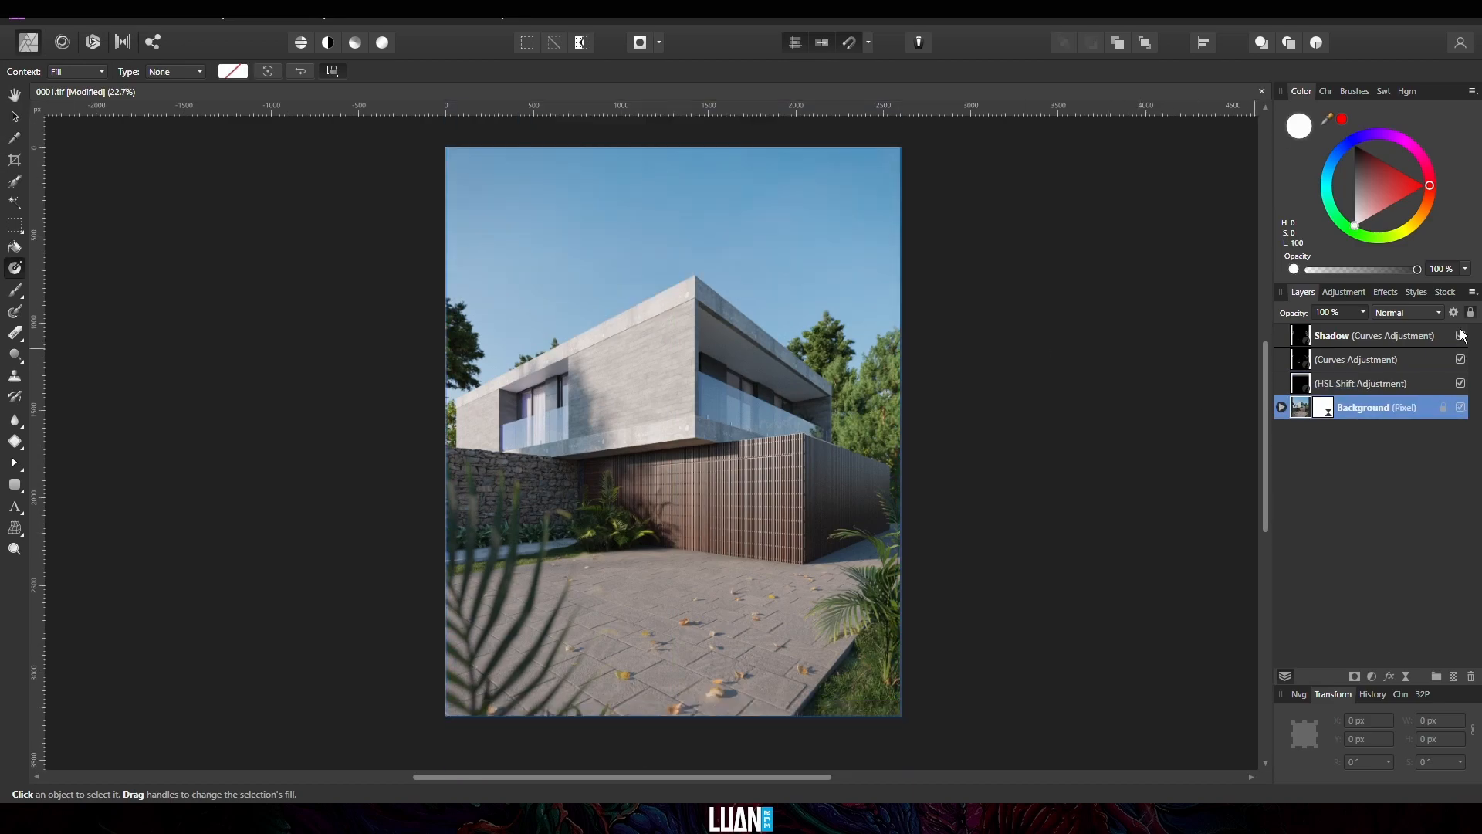